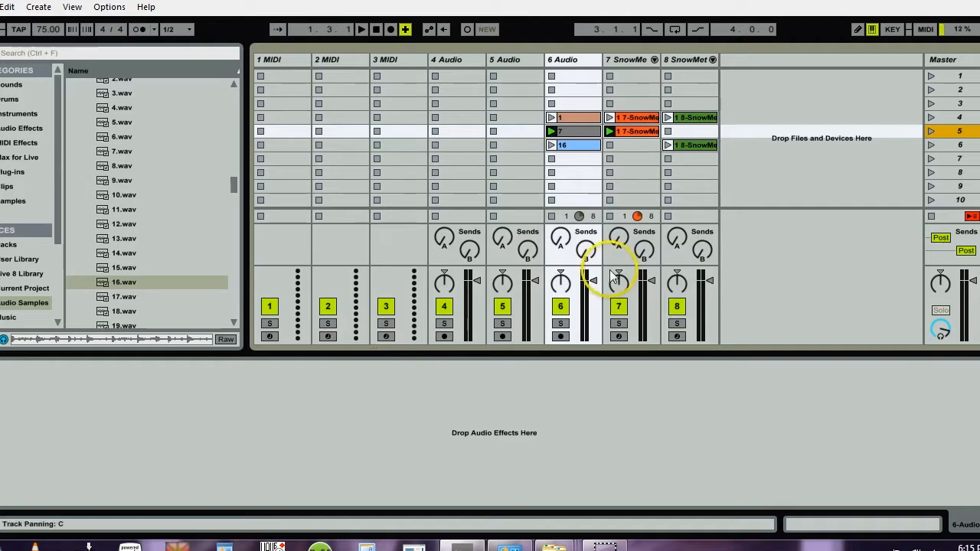
# Show the device chain of track 8 SnowMetal and set the FX1 Select LFO's rate to 0.13 Hz
pyautogui.click(626, 65)
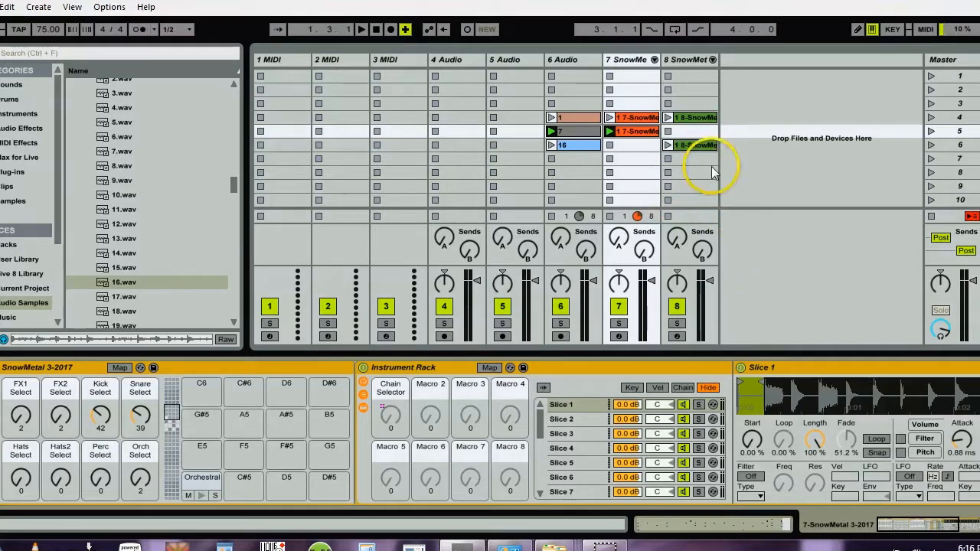
pyautogui.click(684, 60)
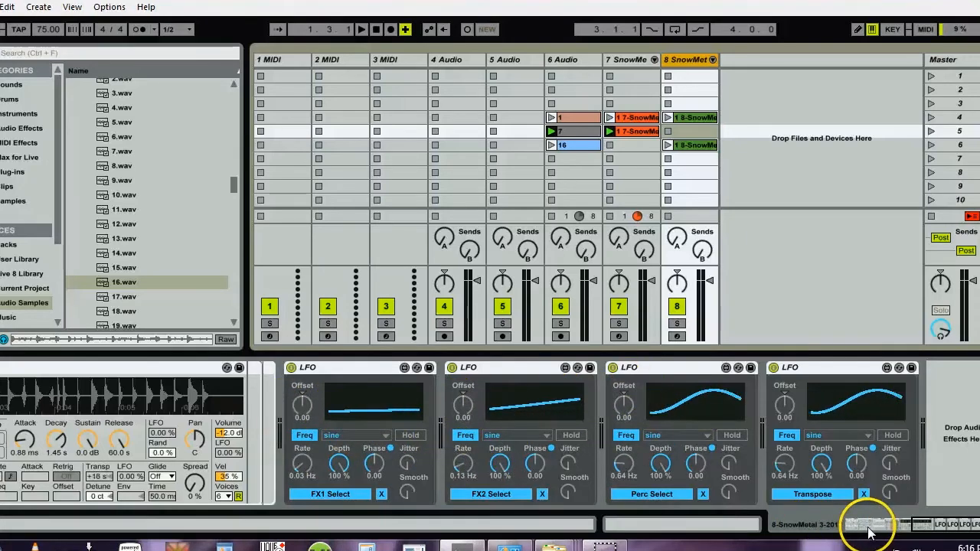
pyautogui.click(651, 494)
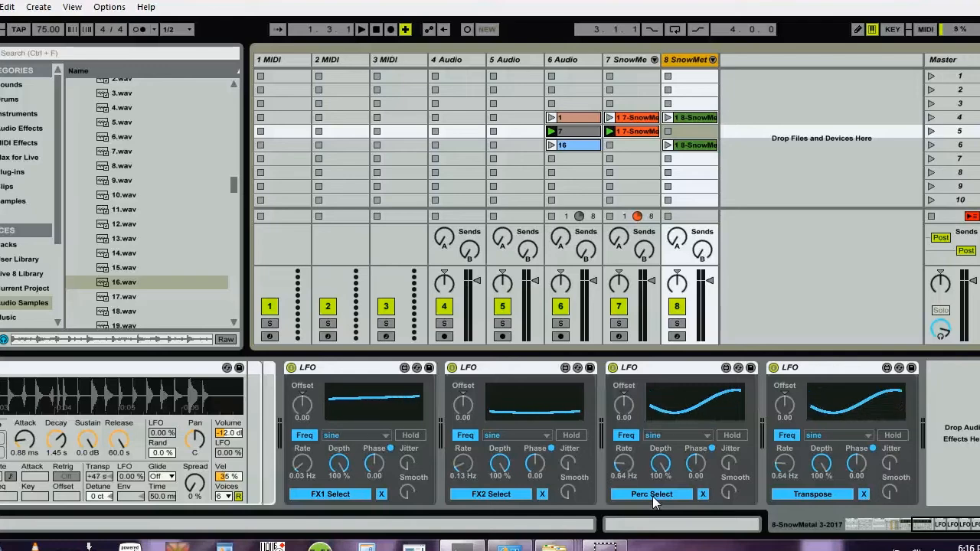
pyautogui.click(733, 488)
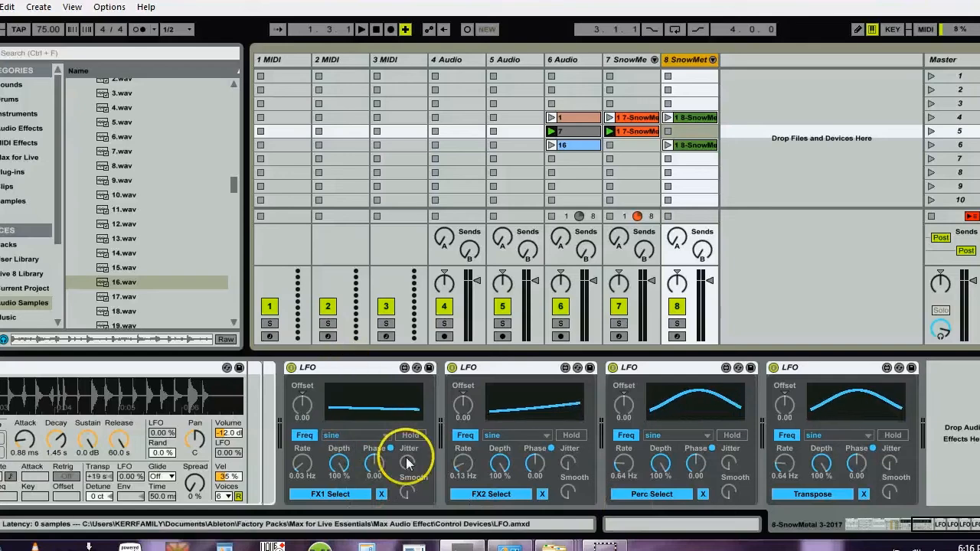
pyautogui.moveTo(303, 464); pyautogui.dragTo(302, 458)
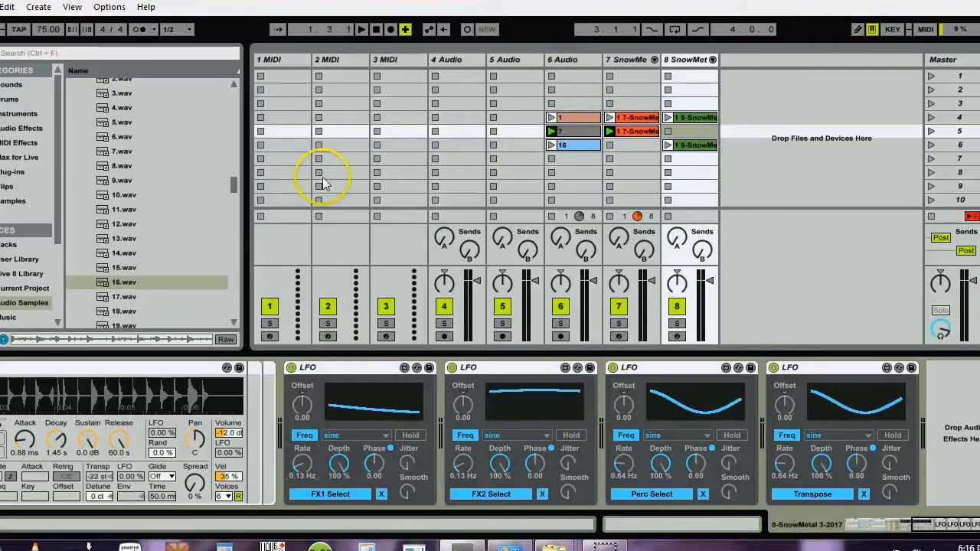
# Audition the audio samples 9.wav, 13.wav, 17.wav and 19.wav in the browser
pyautogui.click(122, 181)
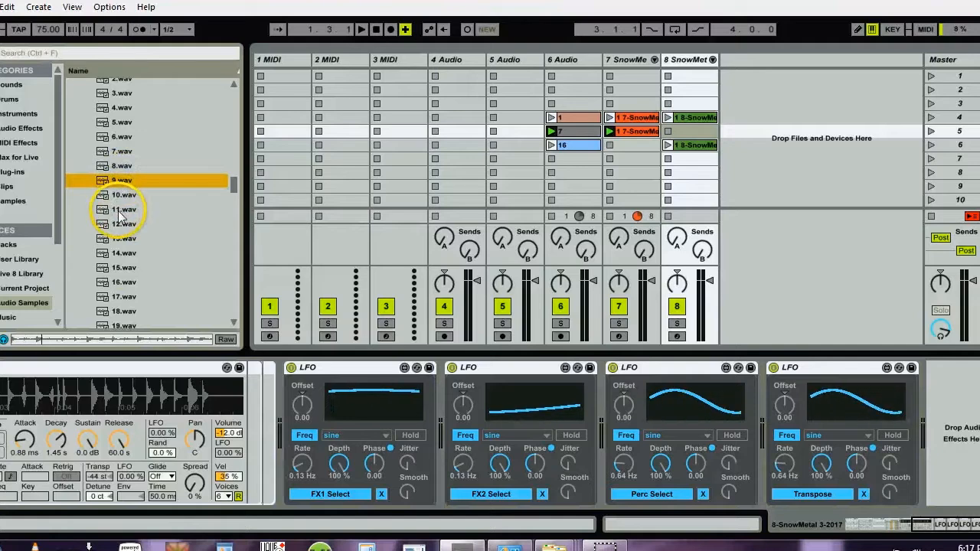
pyautogui.click(121, 239)
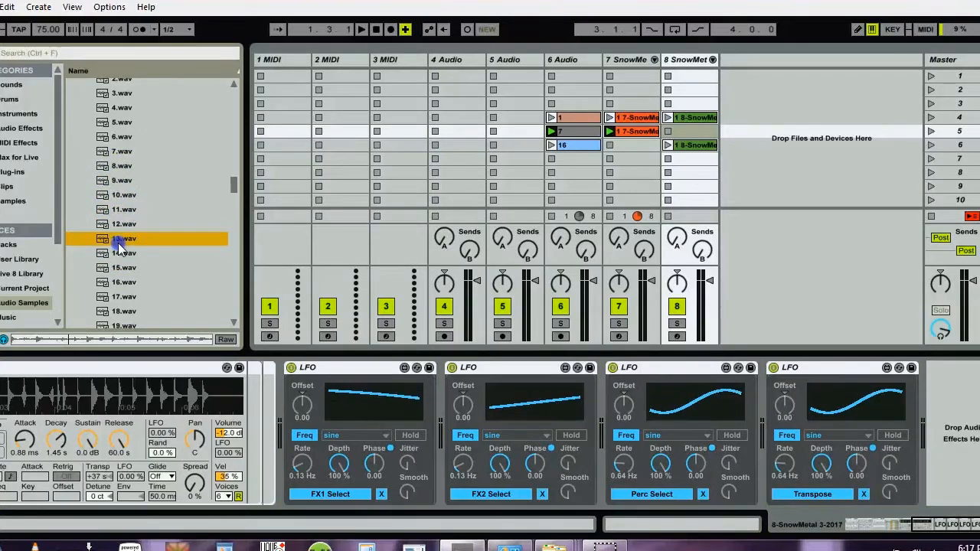
pyautogui.click(117, 295)
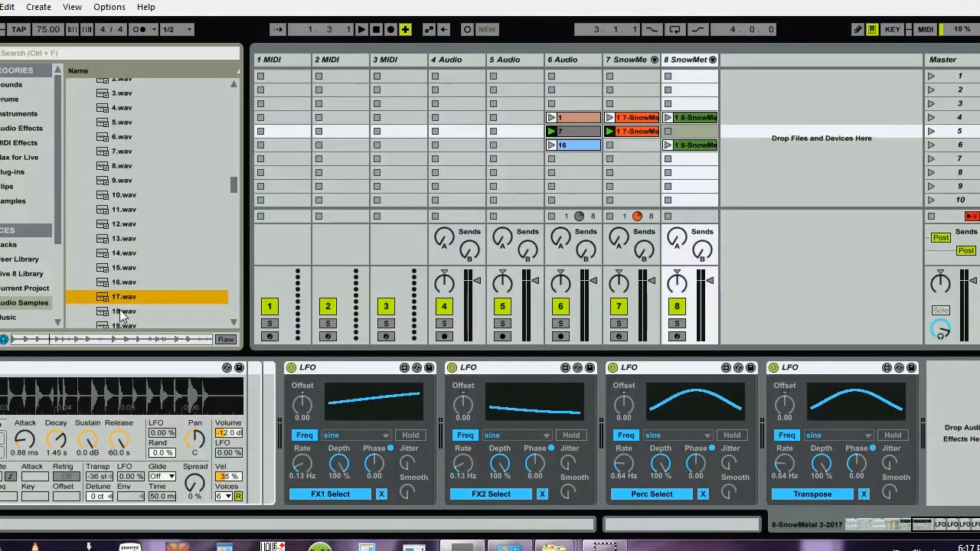
pyautogui.click(120, 325)
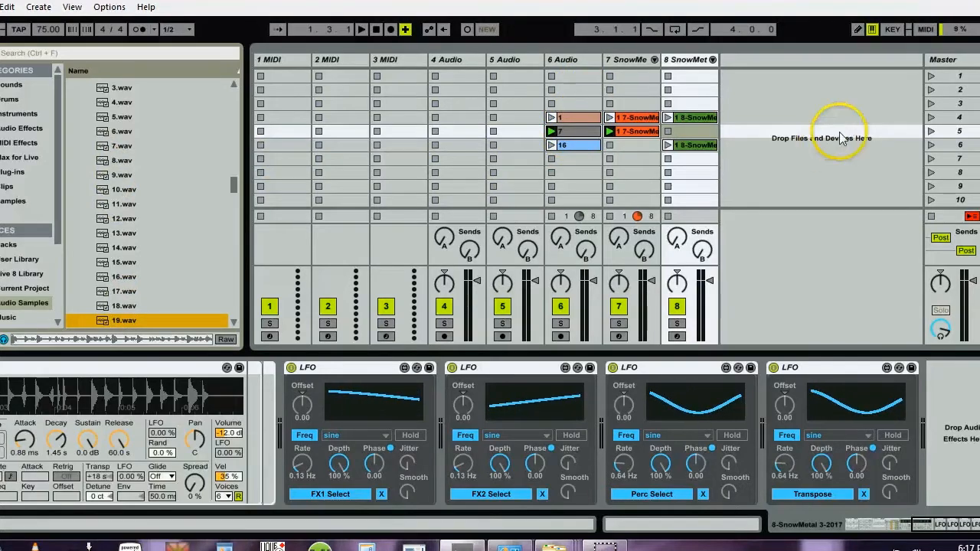
# Launch scenes 4, 5 and 6 in turn to listen to the drum combinations, ending with playback stopped
pyautogui.click(931, 117)
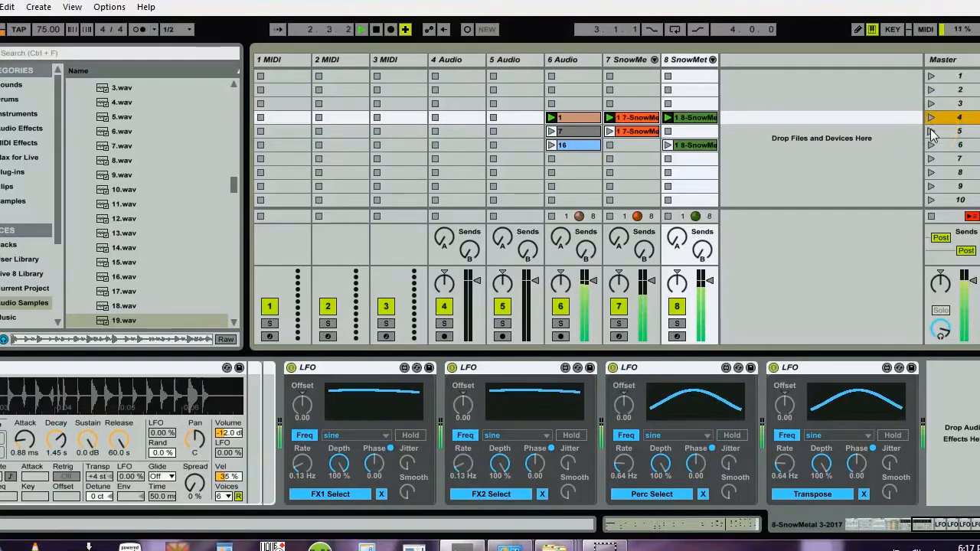
pyautogui.click(931, 131)
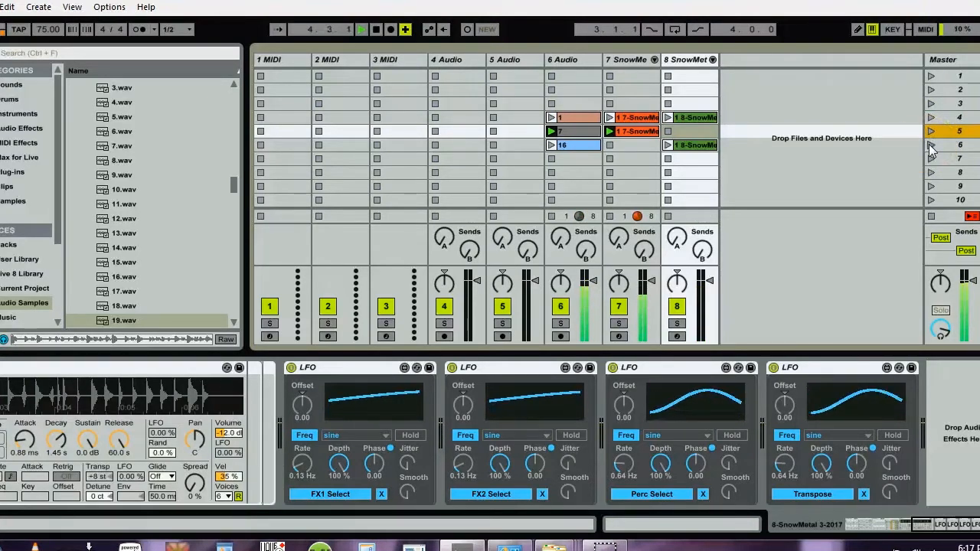
pyautogui.click(929, 144)
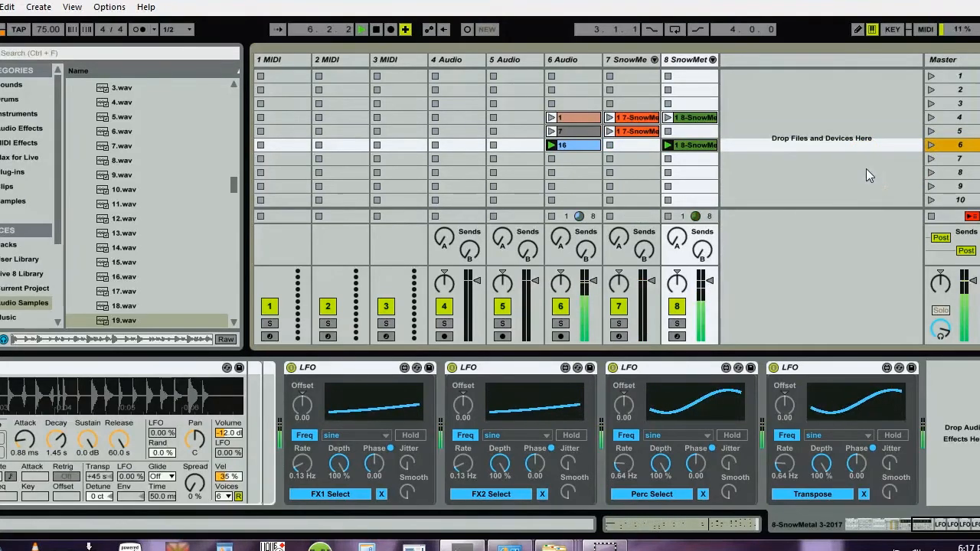
pyautogui.press('space')
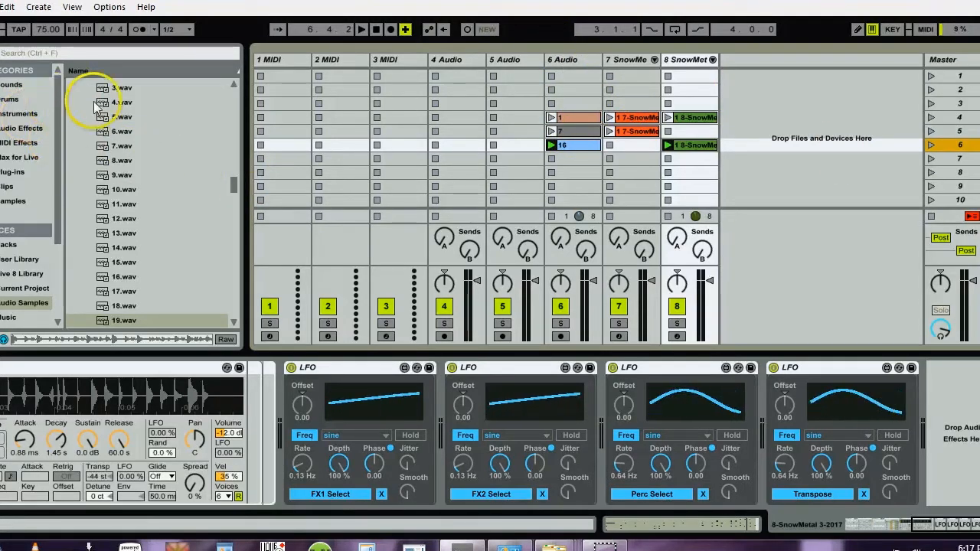
# Group track 6 Audio with the two SnowMetal tracks and color the group track pink
pyautogui.click(564, 60)
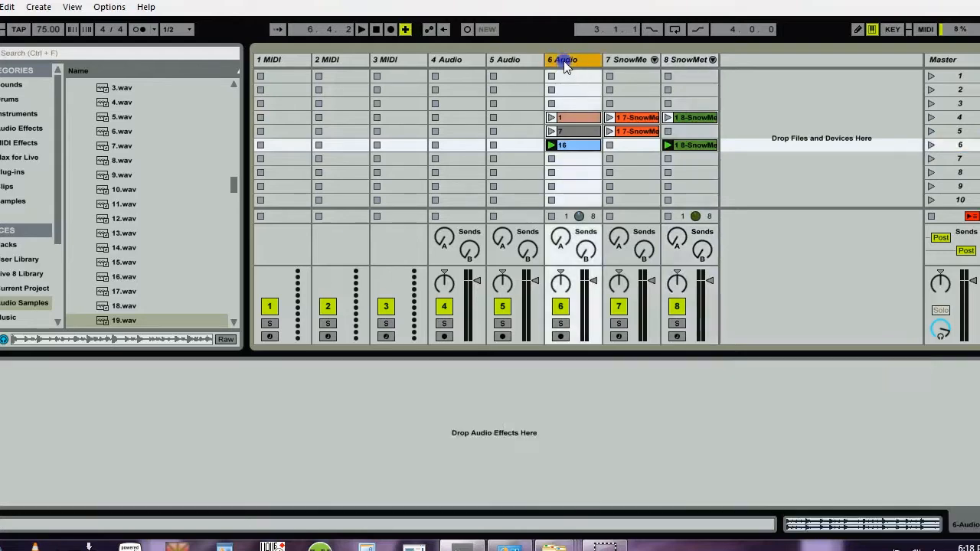
pyautogui.keyDown('shift'); pyautogui.click(688, 61); pyautogui.keyUp('shift')
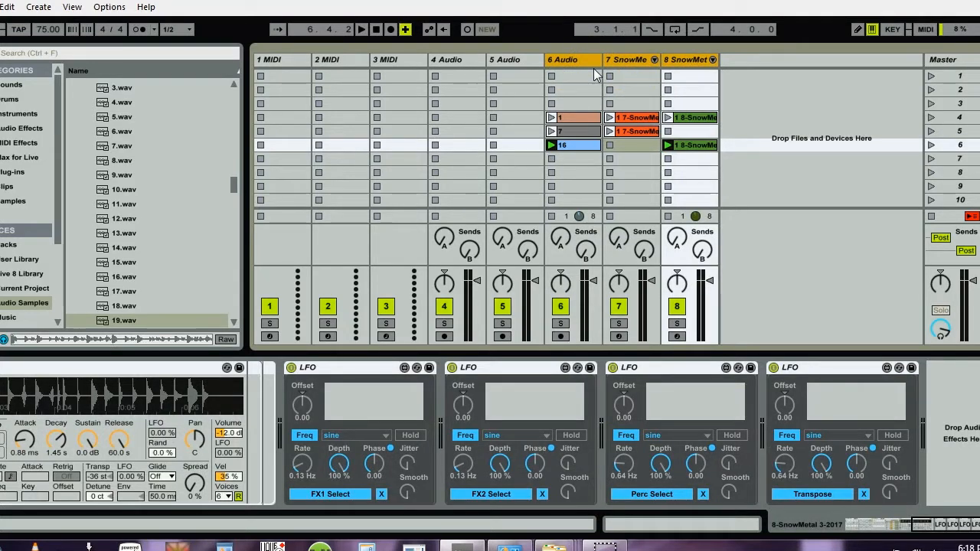
pyautogui.hotkey('ctrl', 'g')
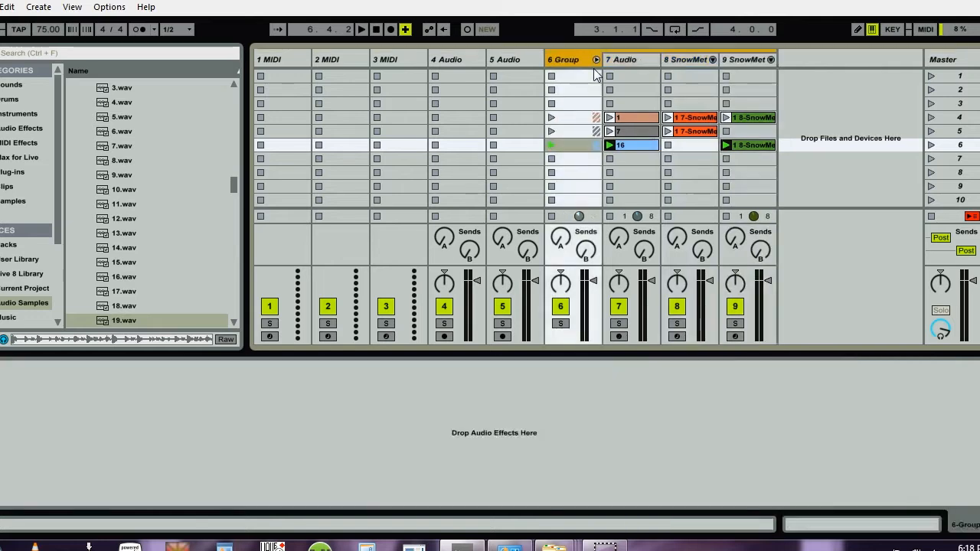
pyautogui.click(574, 60)
pyautogui.rightClick(576, 62)
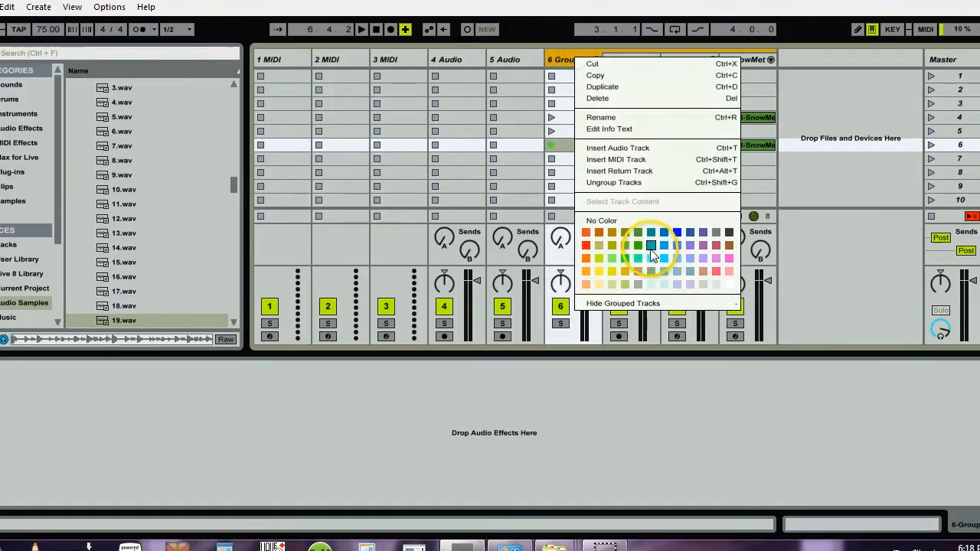
pyautogui.click(725, 259)
# Rename the group track Drums and collapse it to hide its grouped tracks
pyautogui.click(562, 63)
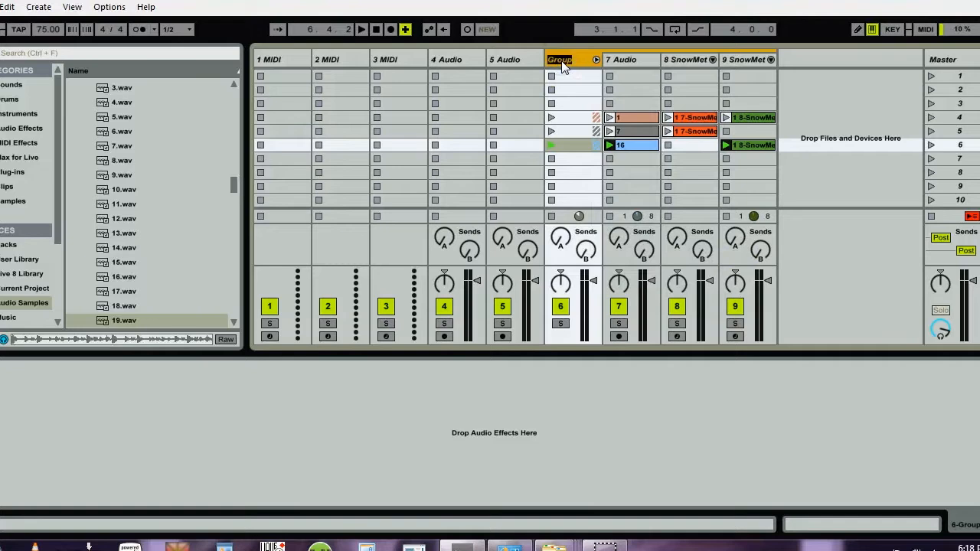
pyautogui.write('Drums')
pyautogui.press('Return')
pyautogui.click(596, 60)
# Add a Compressor audio effect to the Drums group track
pyautogui.click(82, 205)
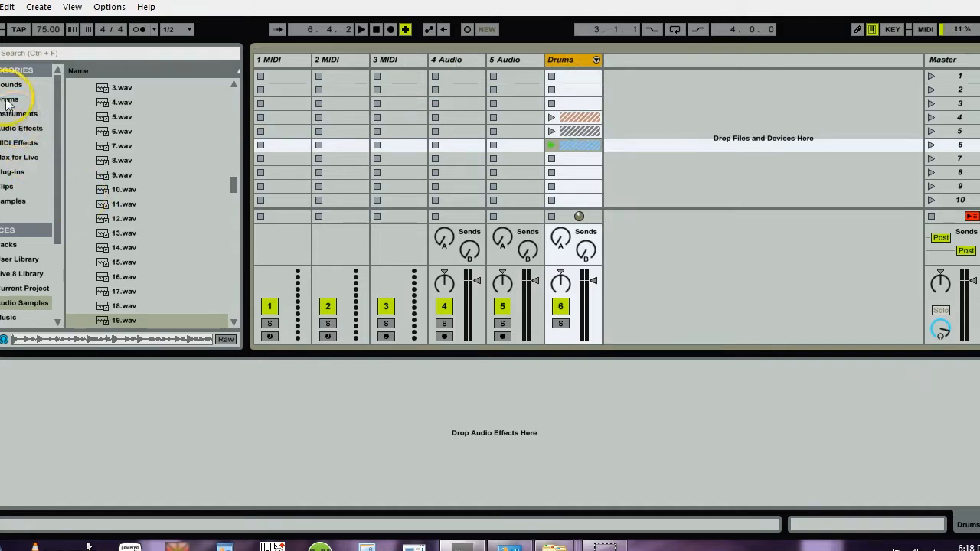
pyautogui.click(14, 128)
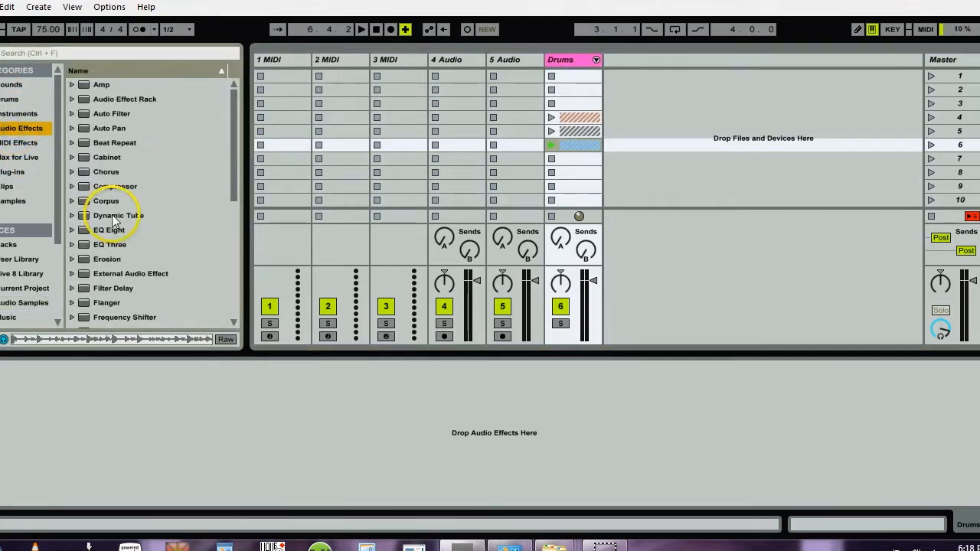
pyautogui.moveTo(92, 186); pyautogui.dragTo(570, 60)
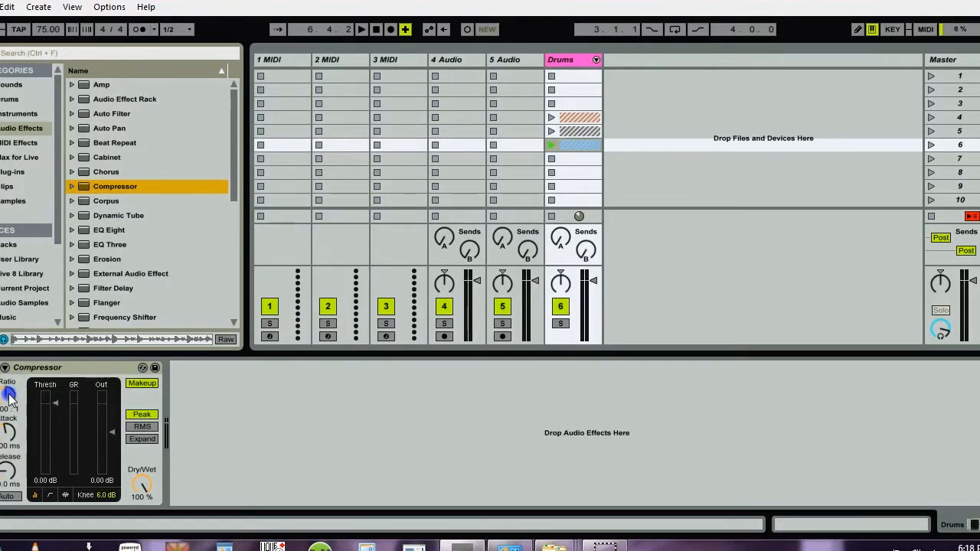
# Raise the Compressor's ratio, shorten its release and turn off makeup gain
pyautogui.click(9, 395)
pyautogui.moveTo(9, 395); pyautogui.dragTo(9, 389)
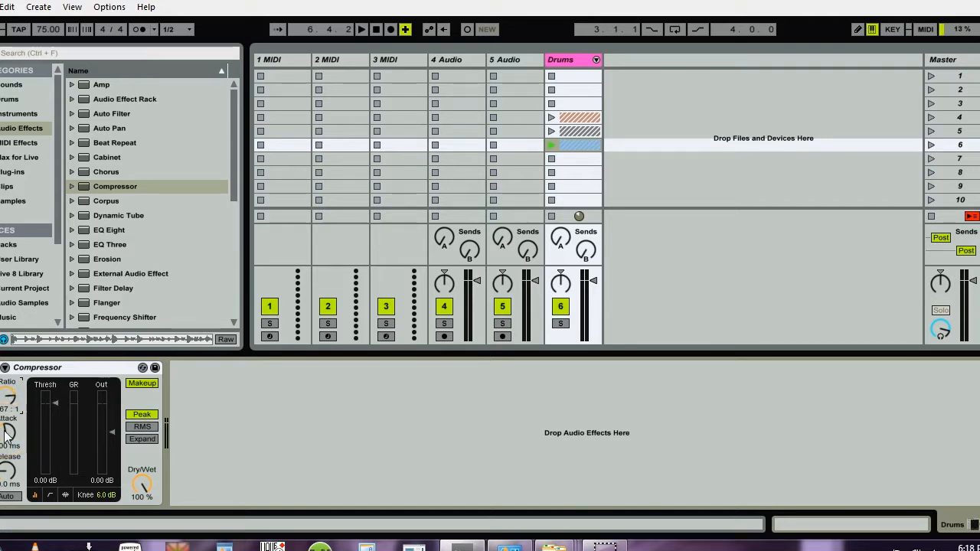
pyautogui.moveTo(8, 471); pyautogui.dragTo(7, 476)
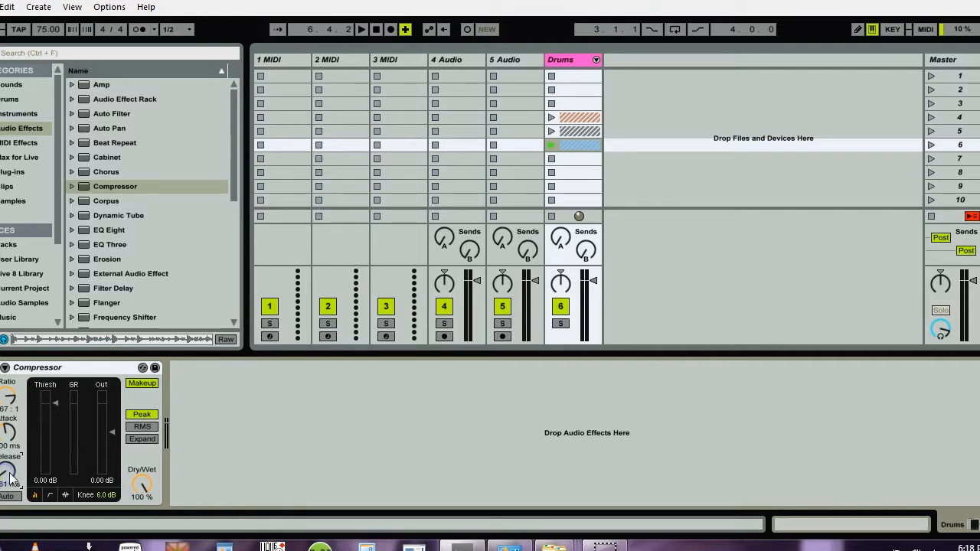
pyautogui.click(142, 384)
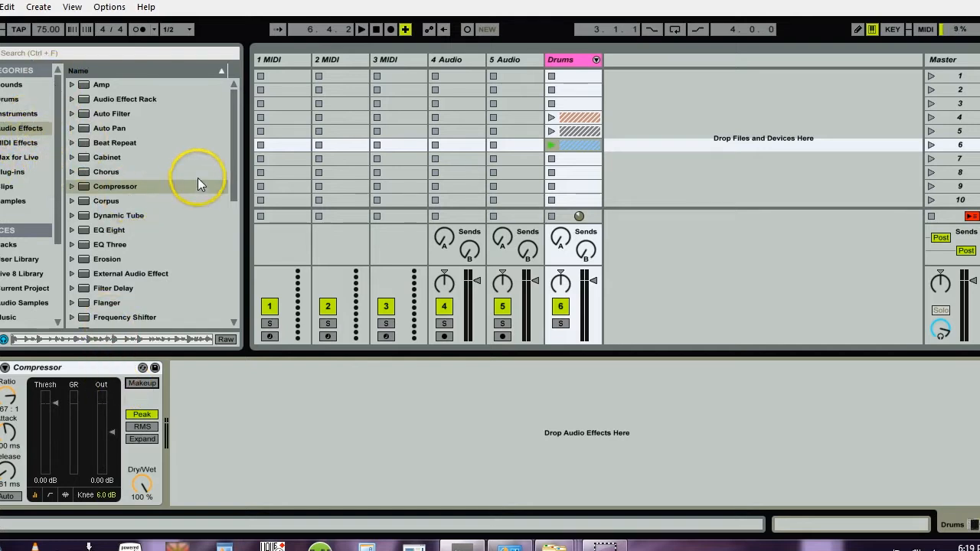
# Add a Limiter after the Compressor on the Drums group and bypass both effects
pyautogui.moveTo(232, 170); pyautogui.dragTo(235, 222)
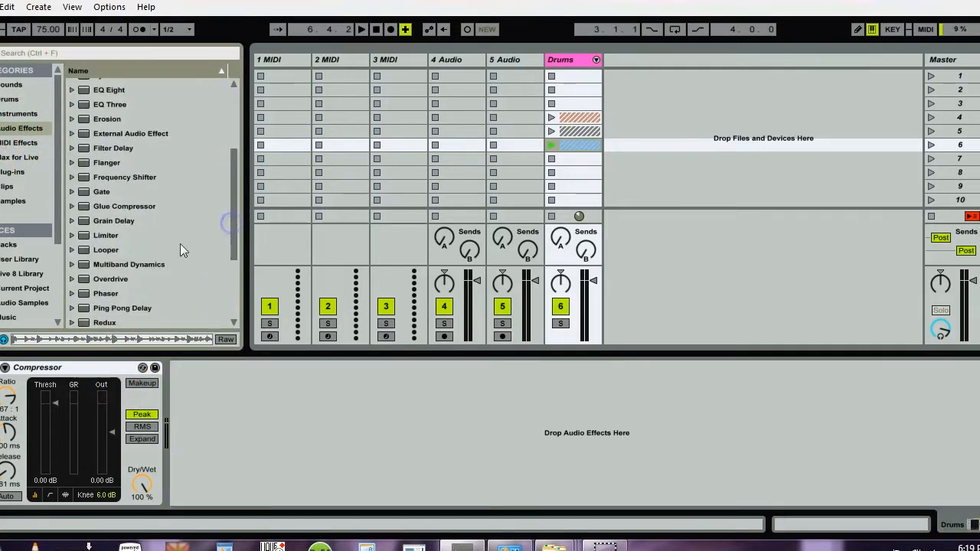
pyautogui.moveTo(83, 236); pyautogui.dragTo(249, 437)
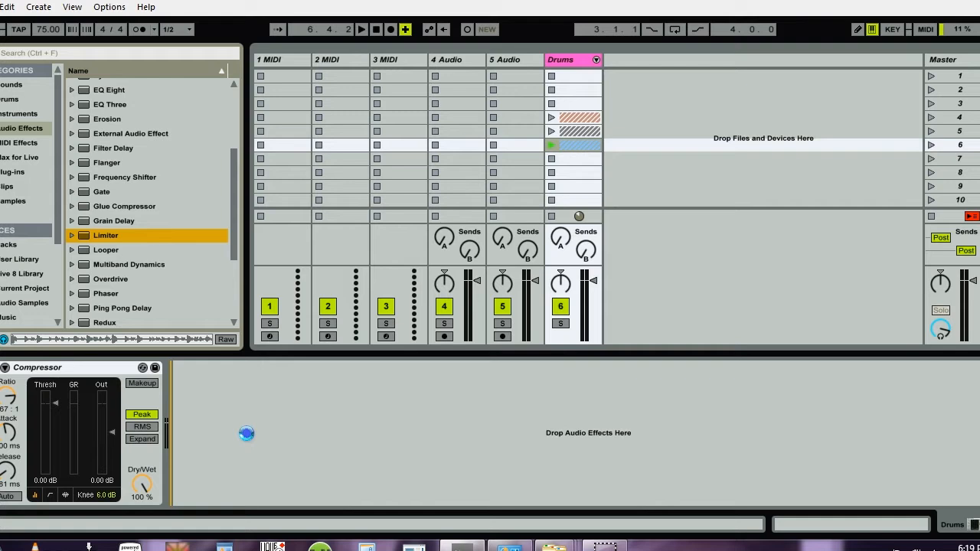
pyautogui.moveTo(168, 394); pyautogui.dragTo(170, 394)
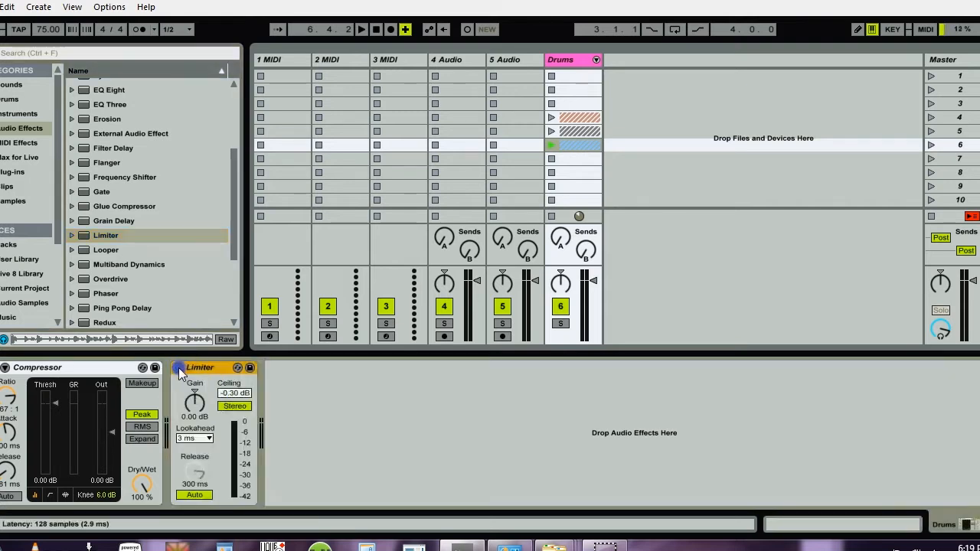
pyautogui.click(5, 368)
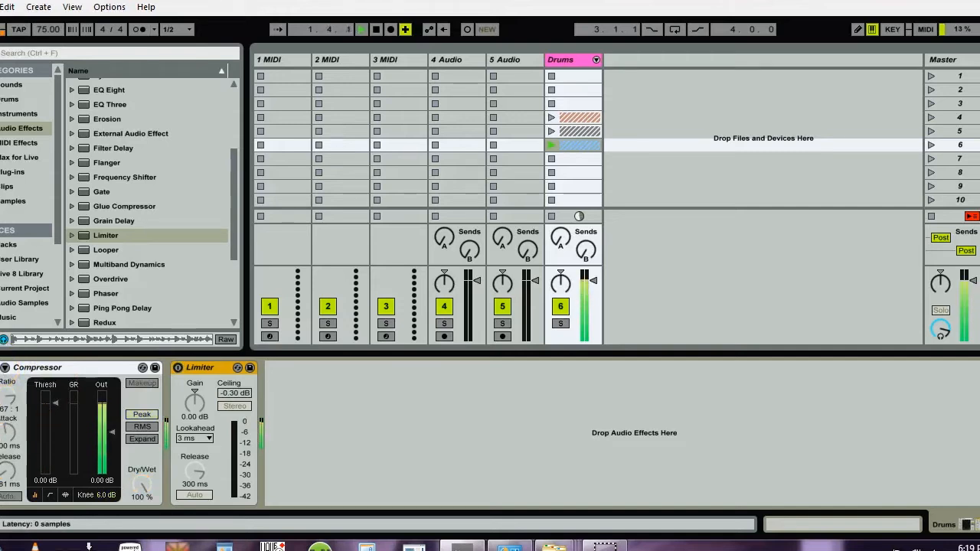
# Re-enable the Compressor with a -5.37 dB threshold and the Limiter with 2.40 dB of gain
pyautogui.click(0, 367)
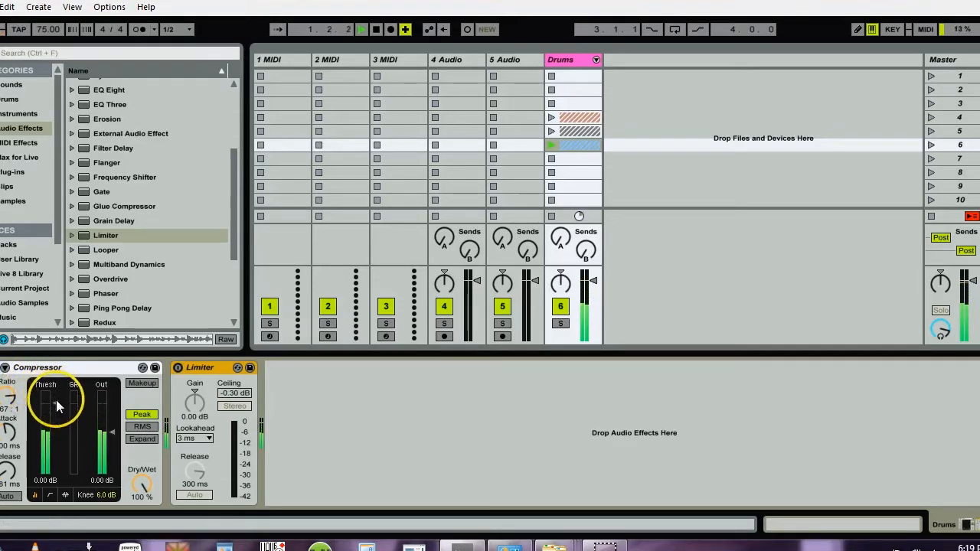
pyautogui.moveTo(56, 400); pyautogui.dragTo(51, 402)
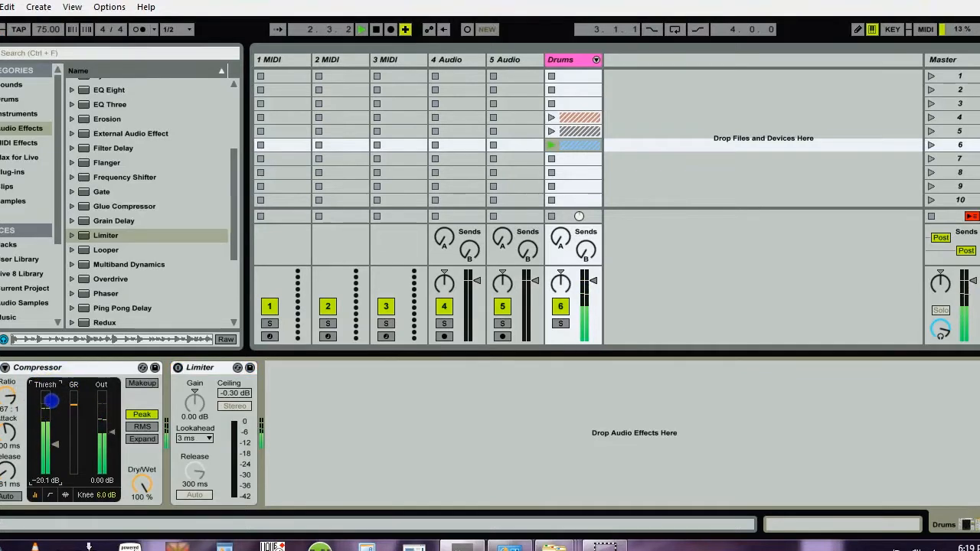
pyautogui.moveTo(52, 400); pyautogui.dragTo(51, 400)
pyautogui.click(178, 367)
pyautogui.moveTo(194, 403); pyautogui.dragTo(194, 402)
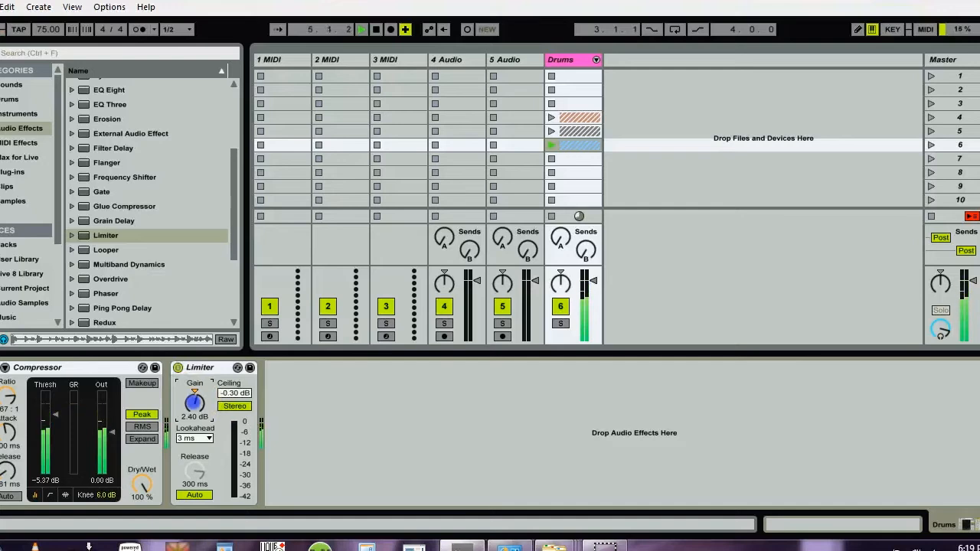
# Lower the Drums group's volume slightly, then stop playback and save the Live set
pyautogui.moveTo(594, 280); pyautogui.dragTo(589, 277)
pyautogui.press('space')
pyautogui.hotkey('ctrl', 's')
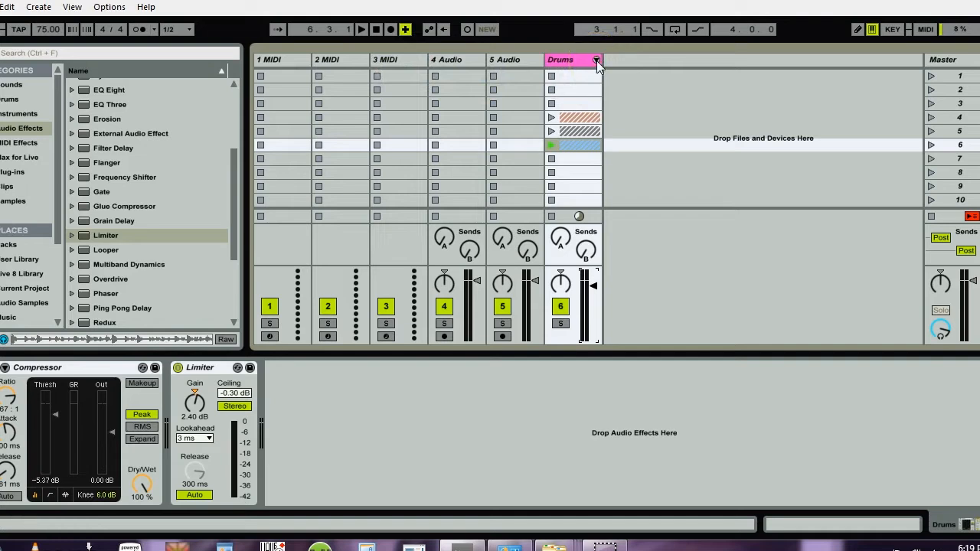
# Unfold the Drums group and open the dnb-breaks-samples folder within Audio Samples
pyautogui.click(596, 60)
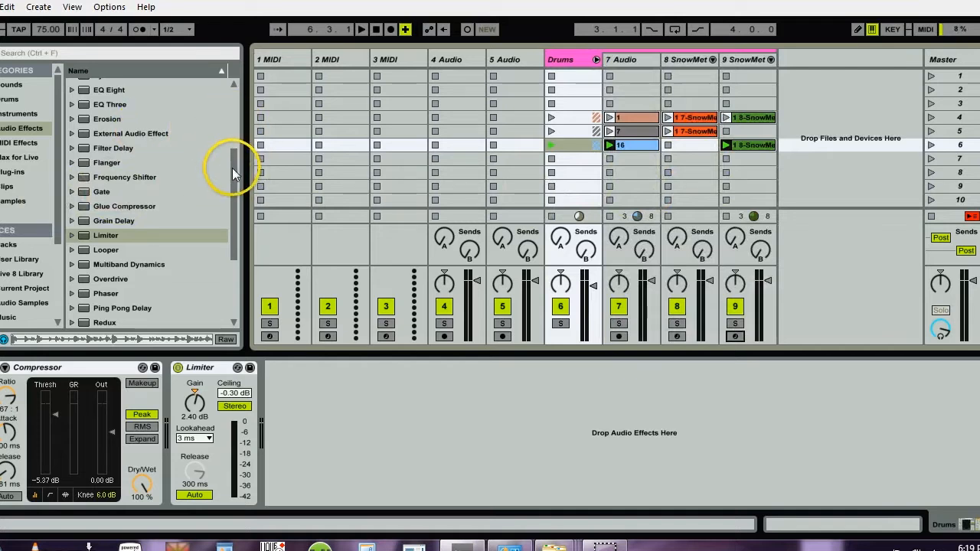
pyautogui.moveTo(233, 167); pyautogui.dragTo(234, 131)
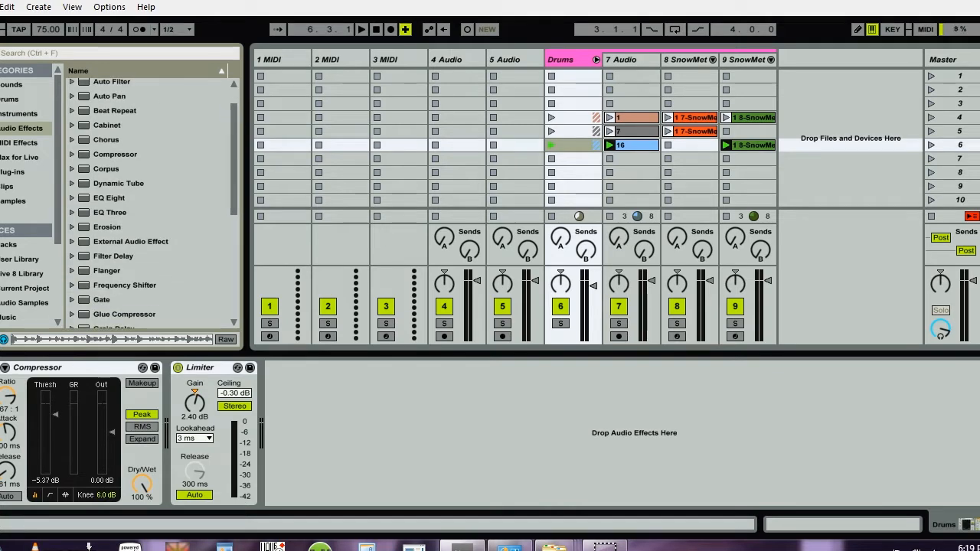
pyautogui.click(21, 305)
pyautogui.moveTo(235, 221); pyautogui.dragTo(230, 142)
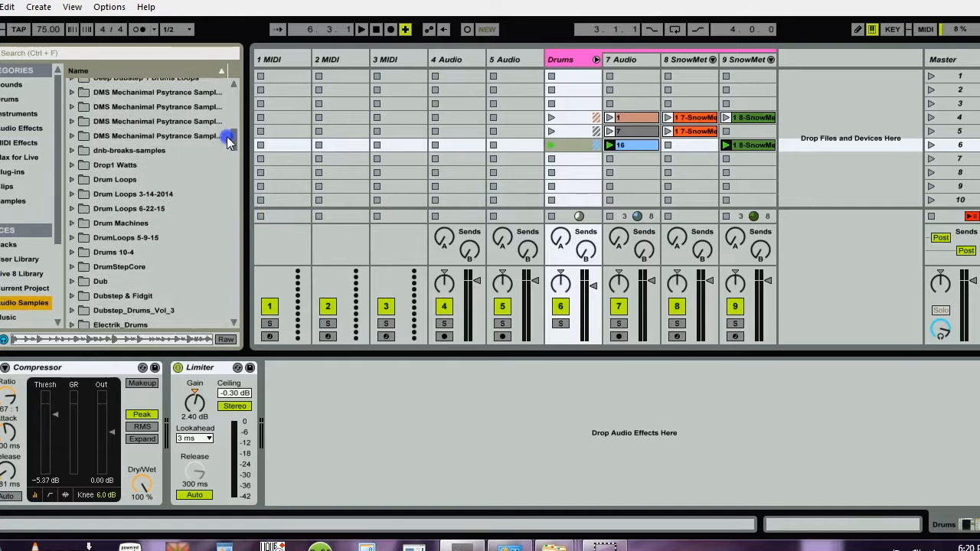
pyautogui.doubleClick(86, 150)
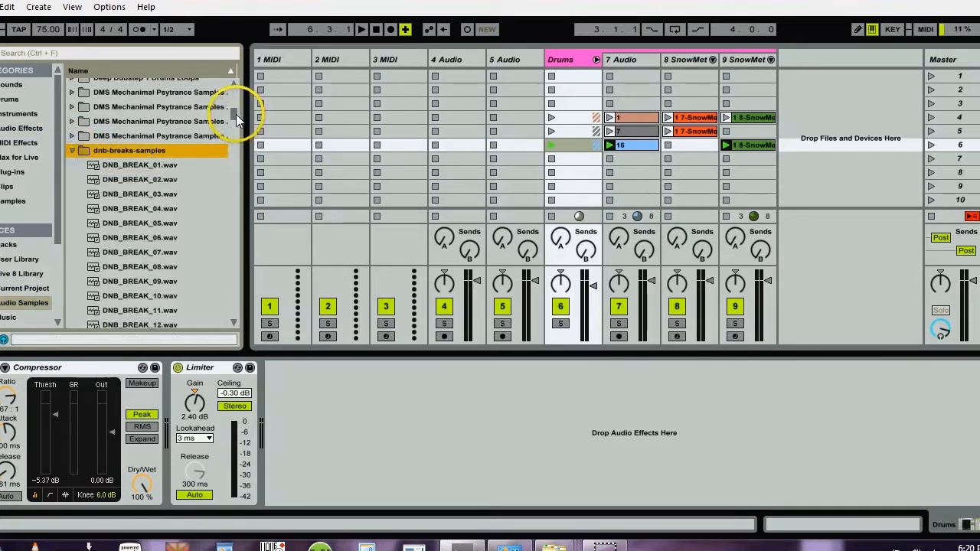
pyautogui.scroll(-6, 233, 116)
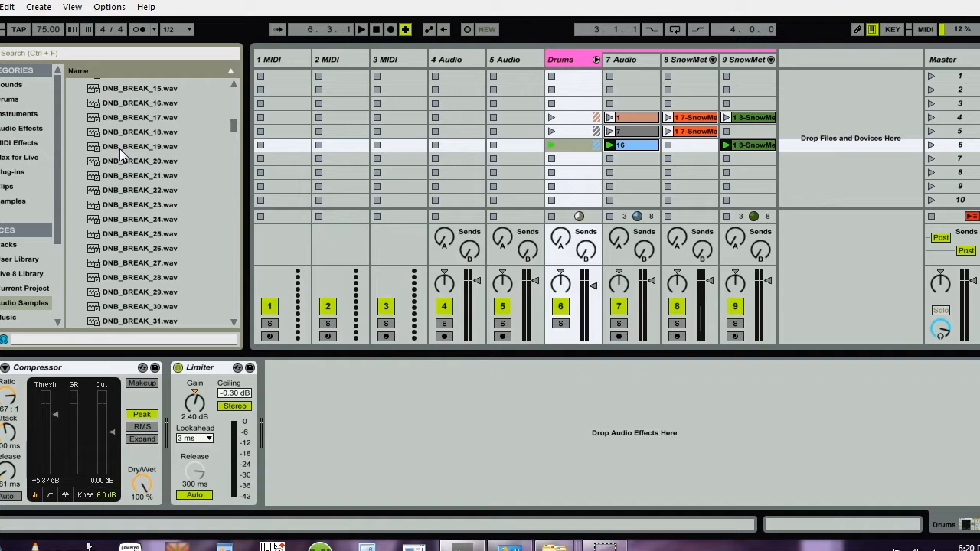
# Audition the DNB_BREAK loops between numbers 18 and 28 in the dnb-breaks-samples folder
pyautogui.click(110, 146)
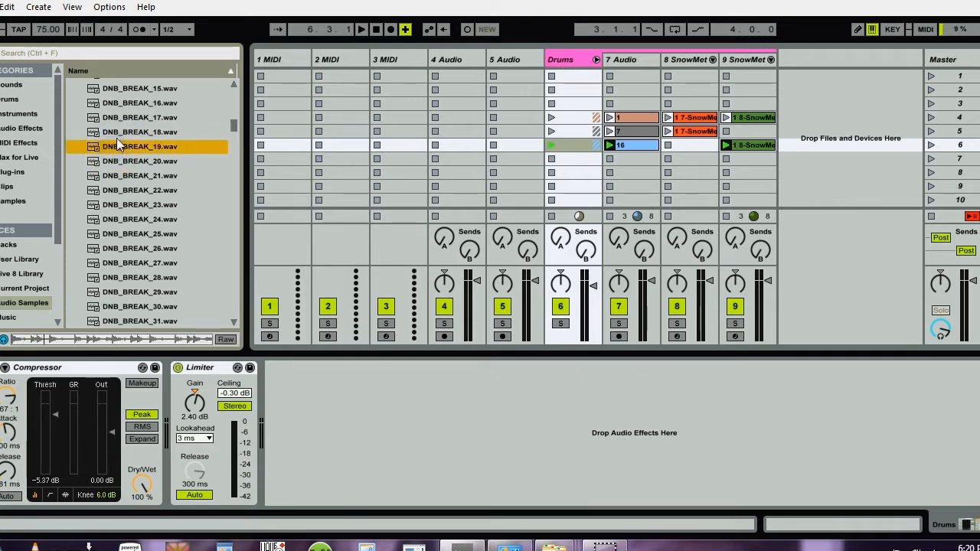
pyautogui.click(122, 131)
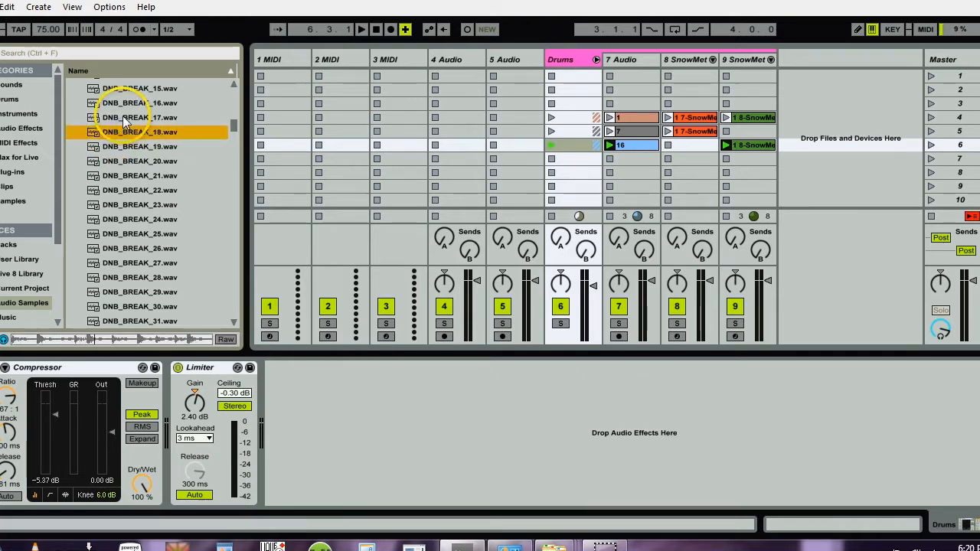
pyautogui.click(124, 178)
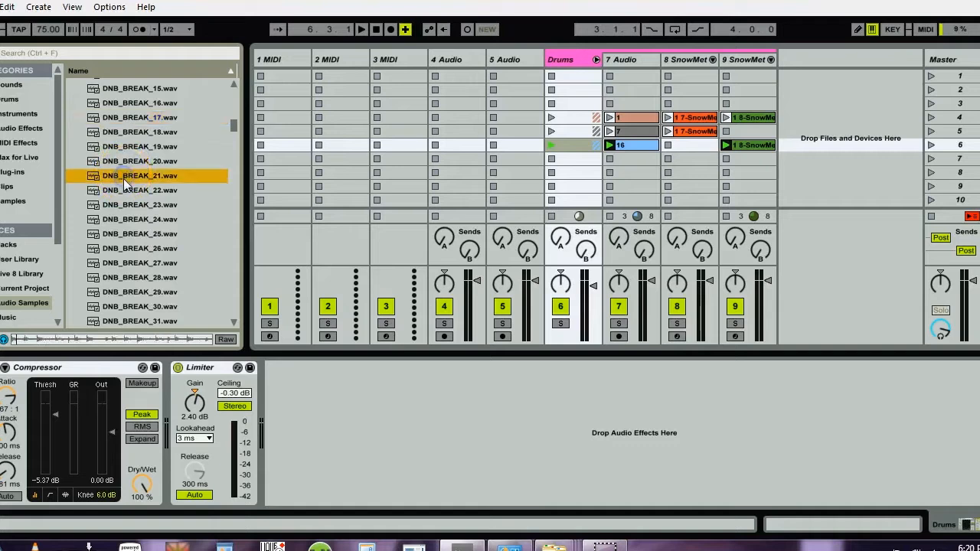
pyautogui.click(125, 190)
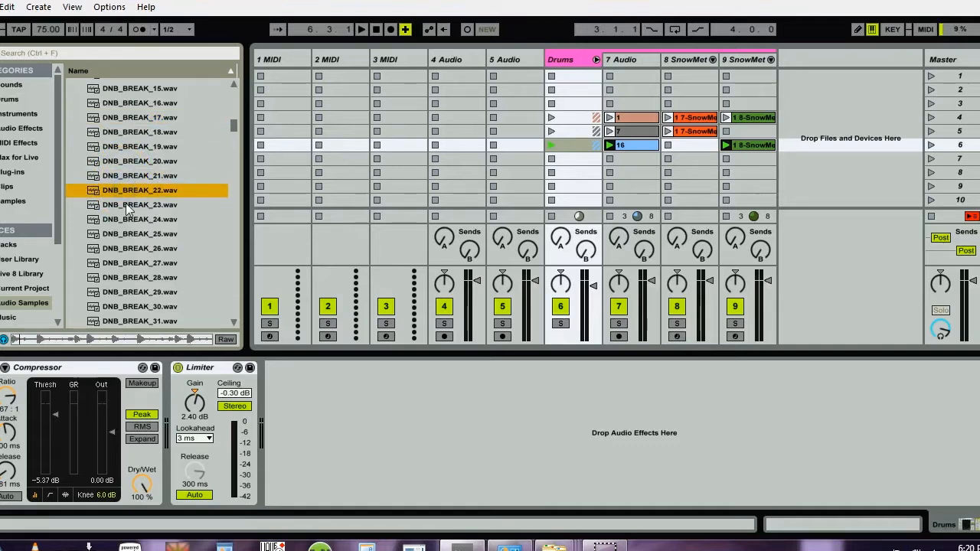
pyautogui.click(127, 205)
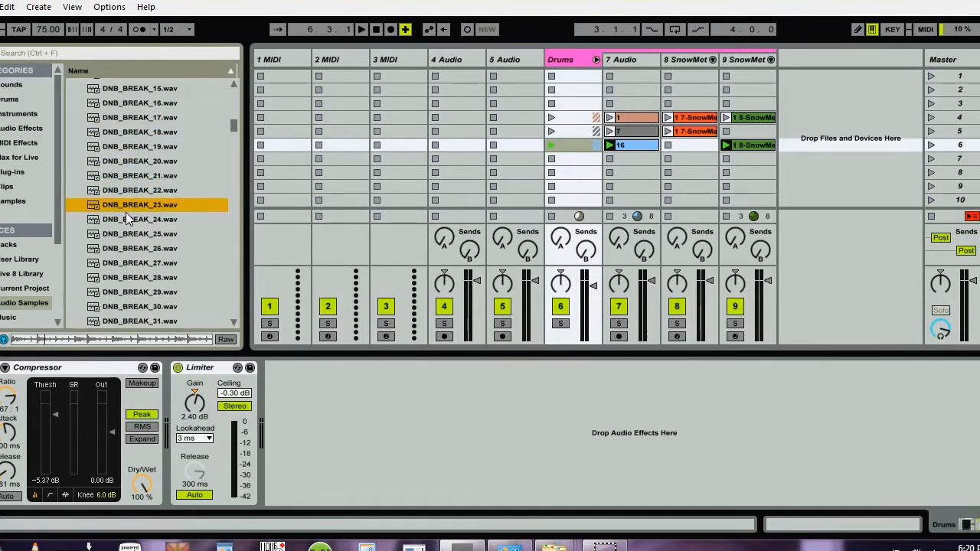
pyautogui.click(126, 220)
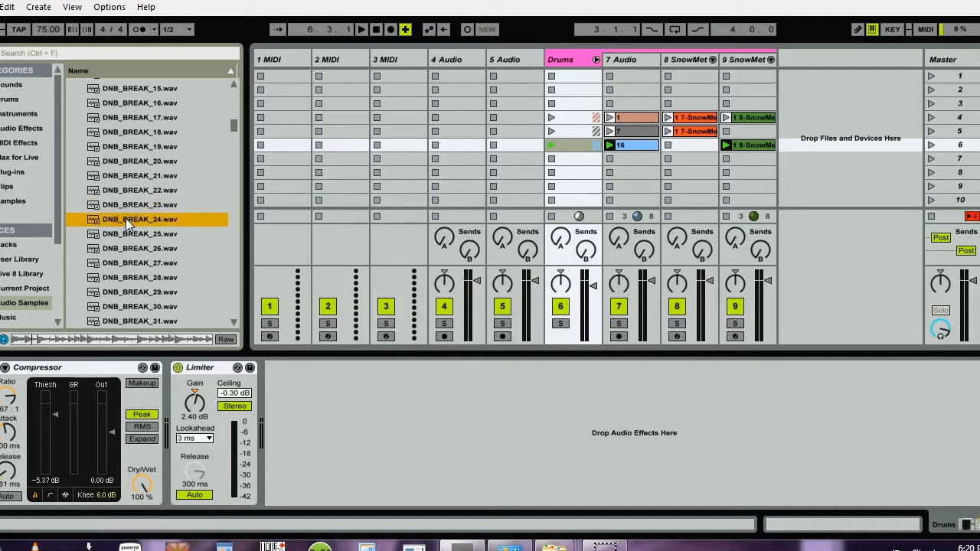
pyautogui.click(127, 233)
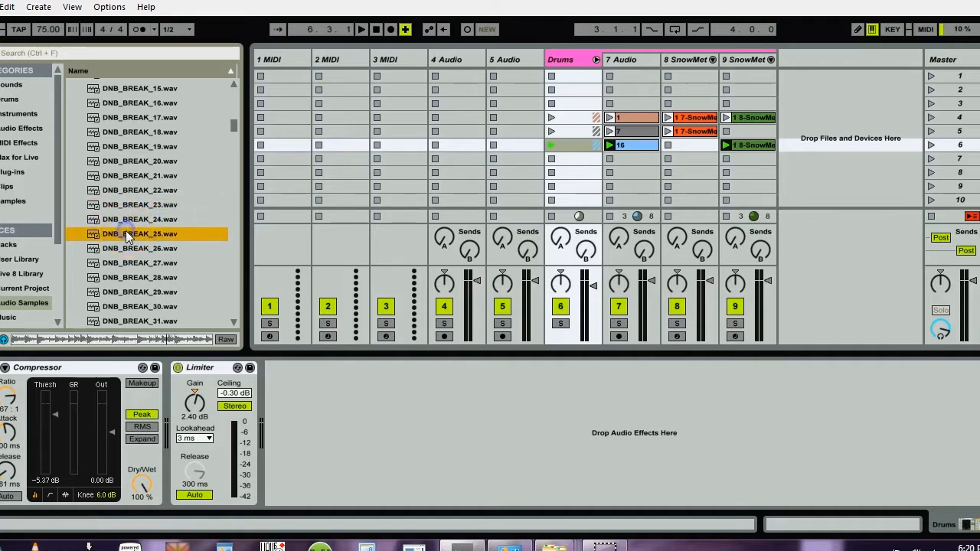
pyautogui.click(125, 247)
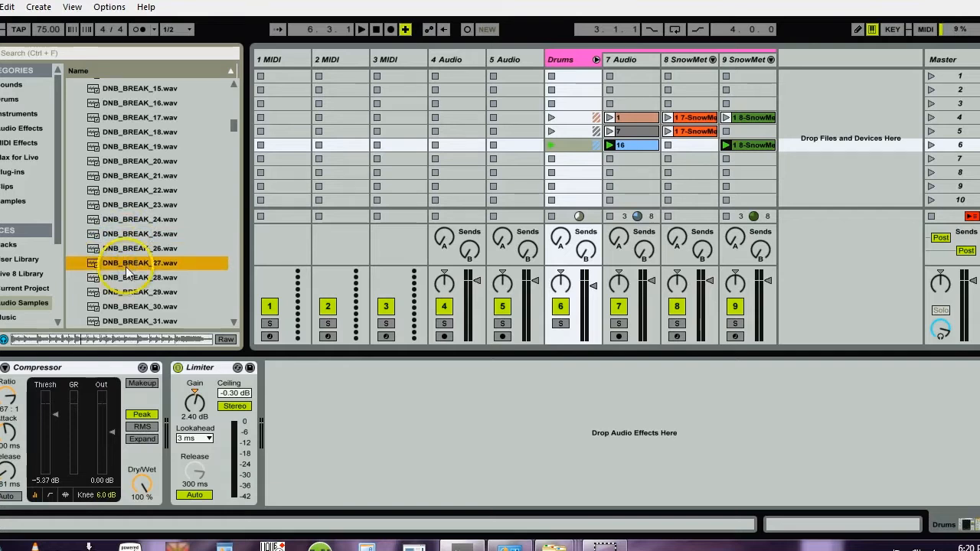
pyautogui.click(126, 275)
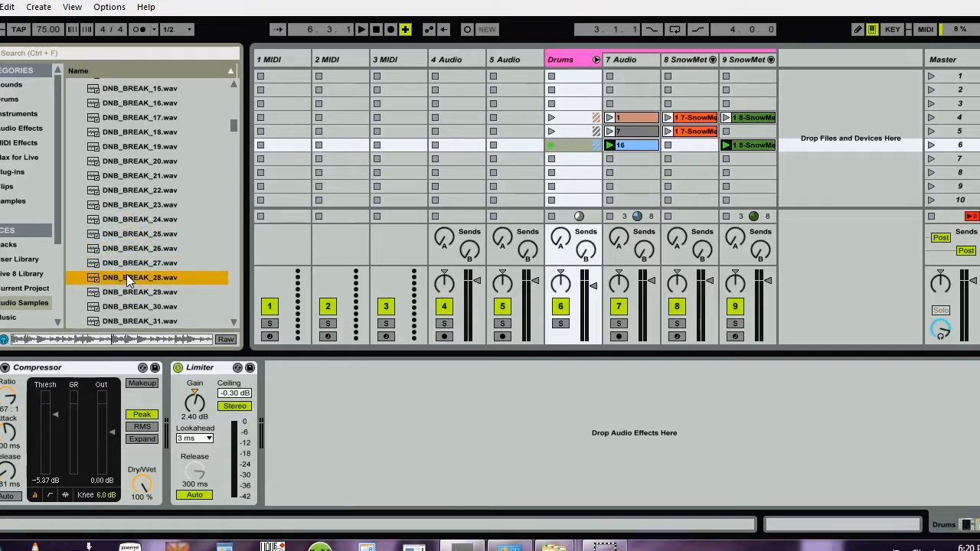
# Add DNB_BREAK_28.wav to scene 7 of the 7 Audio track and launch that scene
pyautogui.moveTo(127, 277); pyautogui.dragTo(627, 166)
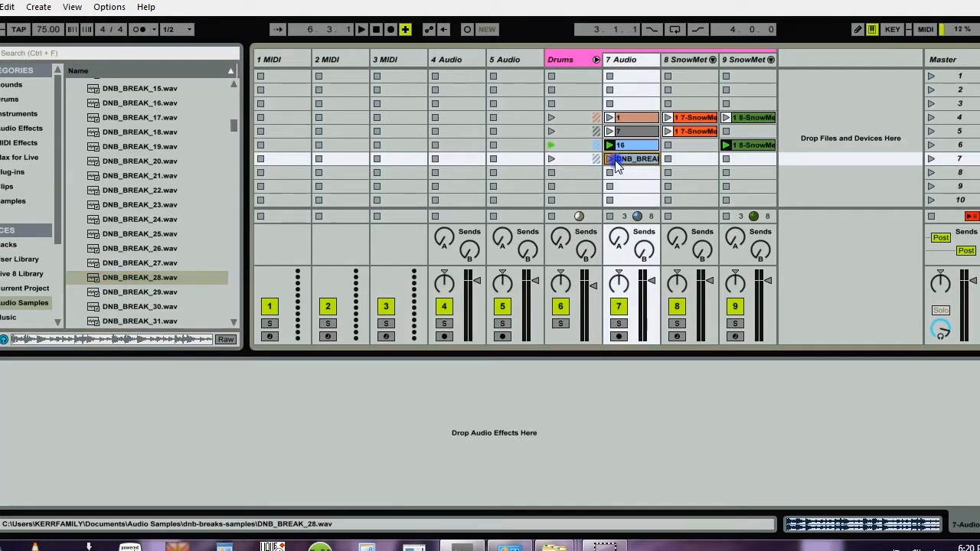
pyautogui.click(754, 181)
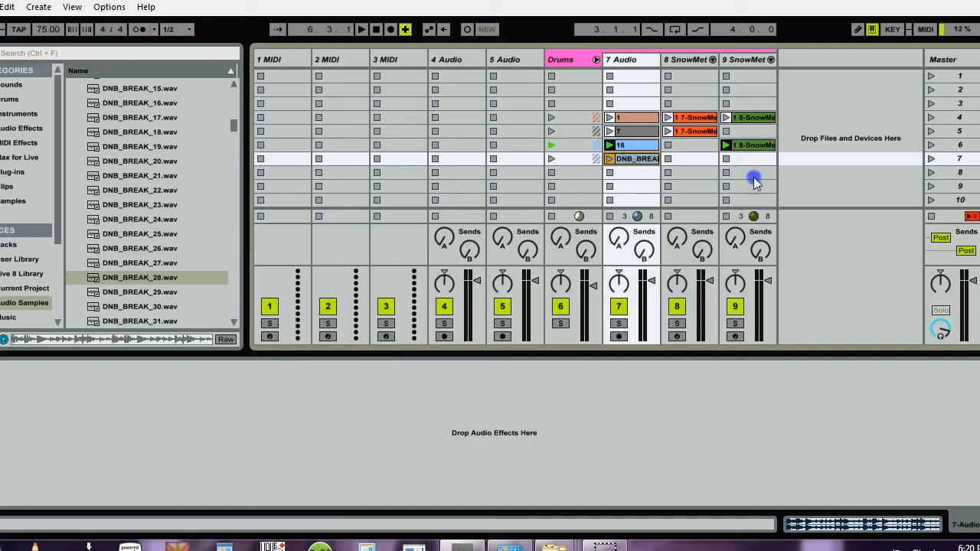
pyautogui.click(929, 157)
pyautogui.click(830, 165)
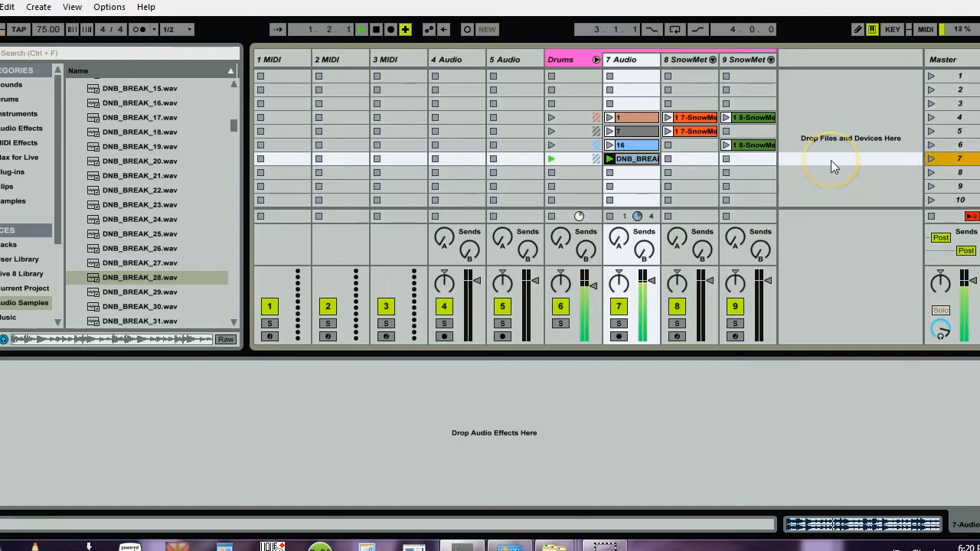
# Move the DNB_BREAK_28 clip from Session View to bar 4 of 7 Audio in the Arrangement and play the Arrangement
pyautogui.click(629, 157)
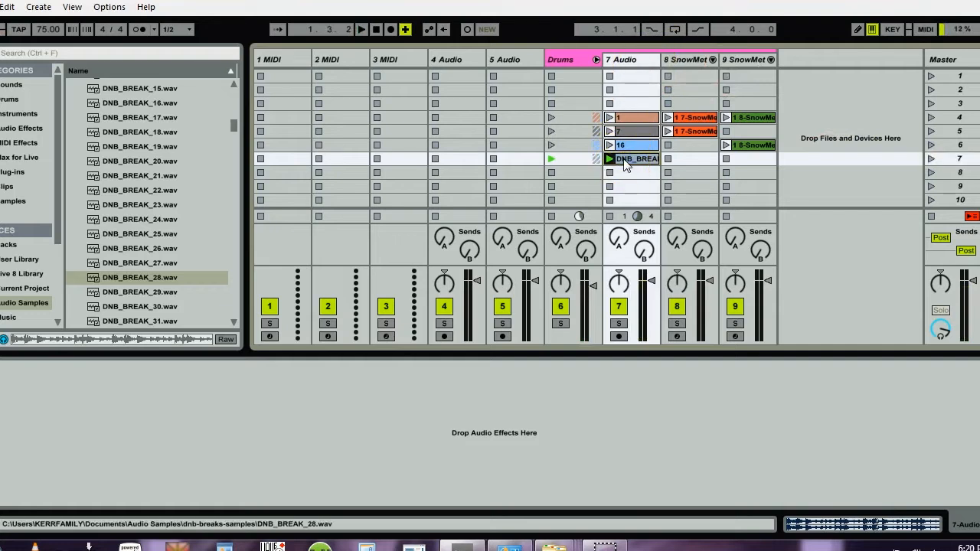
pyautogui.press('Delete')
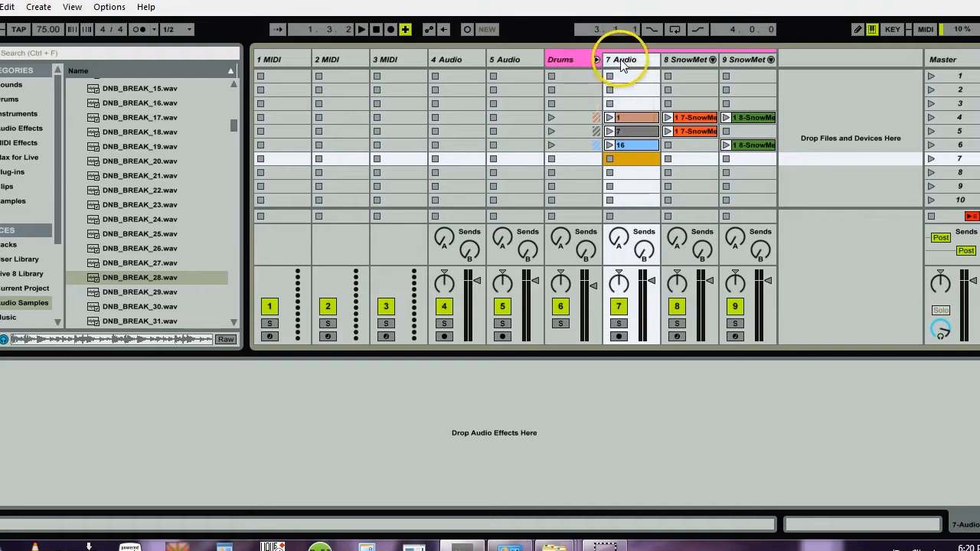
pyautogui.press('Tab')
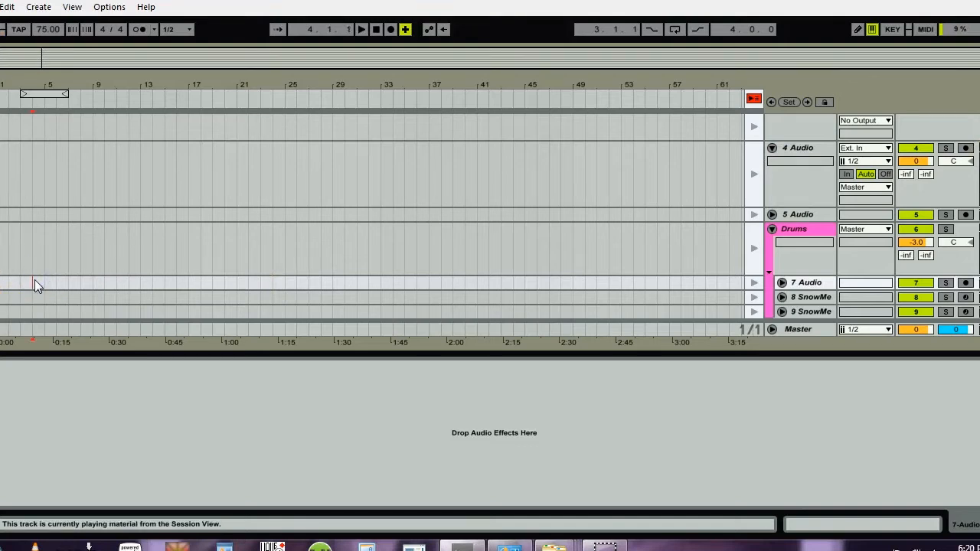
pyautogui.hotkey('ctrl', 'v')
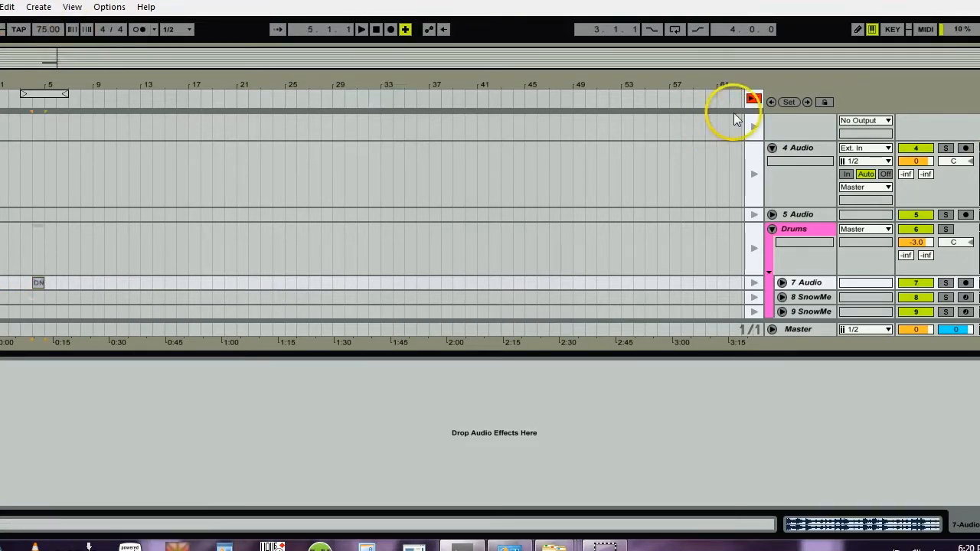
pyautogui.click(754, 99)
pyautogui.press('space')
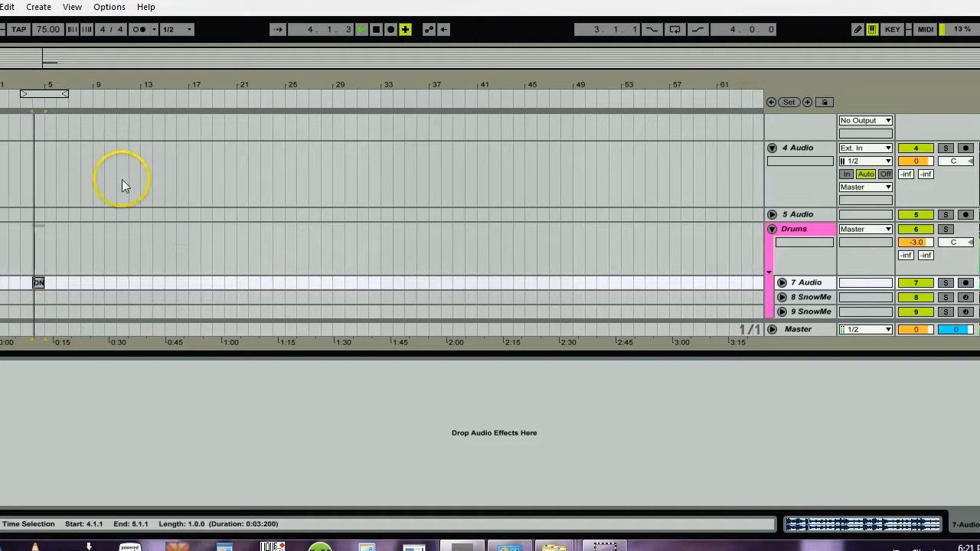
# Extend the DNB_BREAK_28 clip to four bars, ending at 8.1.1, and unfold the 7 Audio track
pyautogui.moveTo(42, 279); pyautogui.dragTo(83, 281)
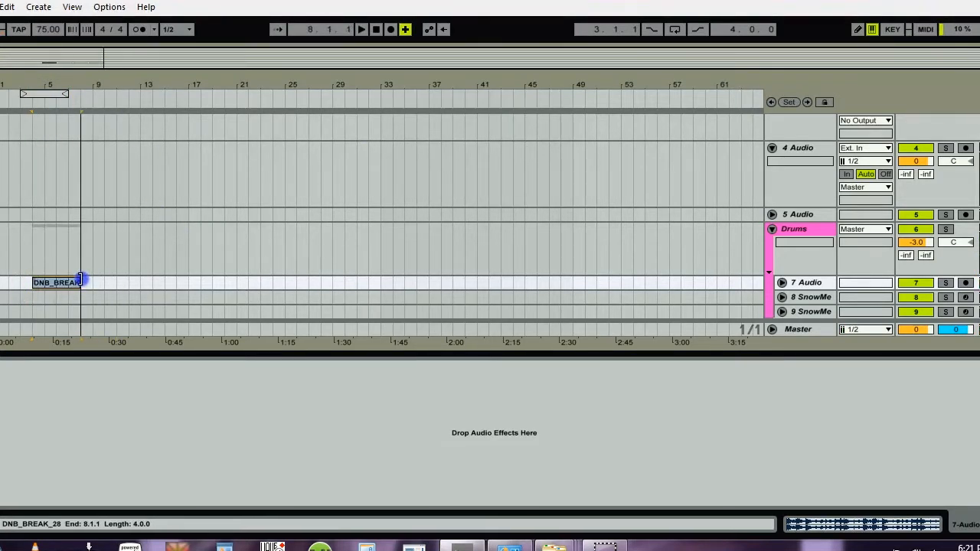
pyautogui.click(72, 280)
pyautogui.moveTo(54, 81); pyautogui.dragTo(56, 161)
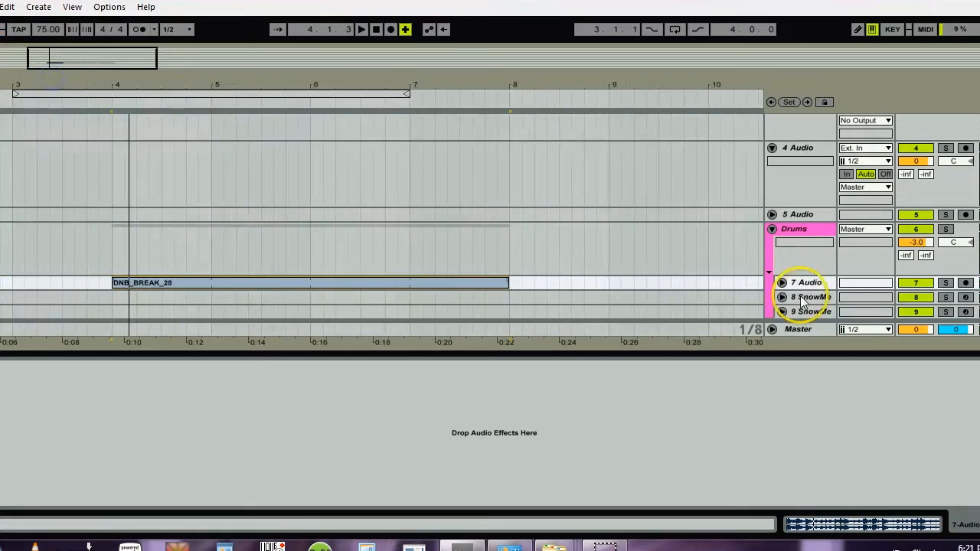
pyautogui.click(782, 282)
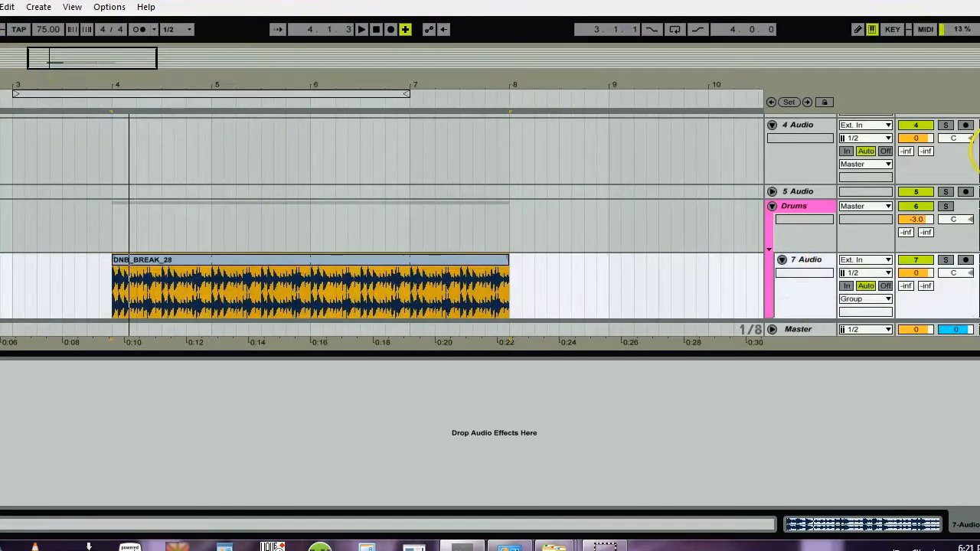
pyautogui.moveTo(979, 153); pyautogui.dragTo(979, 176)
pyautogui.click(162, 61)
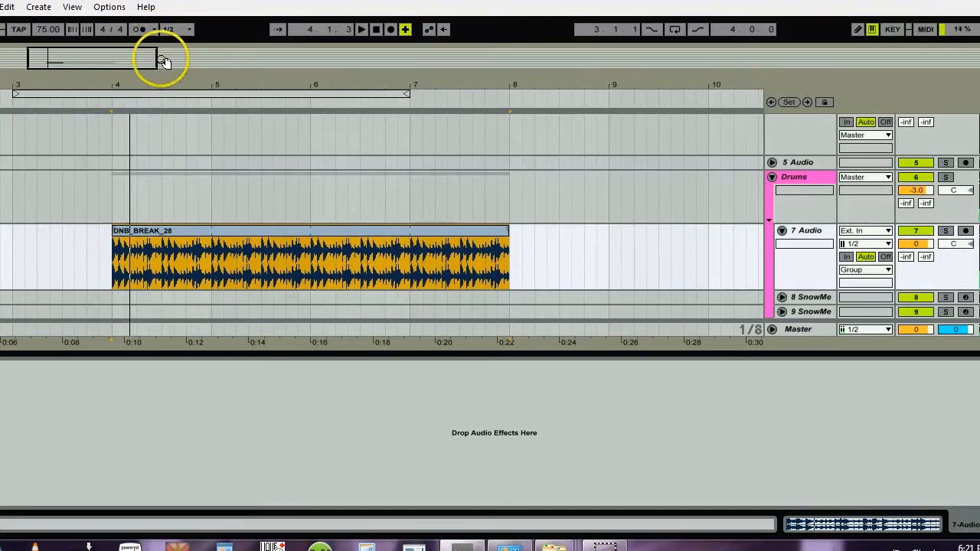
# Play the extended DNB_BREAK_28 clip from its start, then stop playback
pyautogui.moveTo(174, 78); pyautogui.dragTo(215, 82)
pyautogui.click(220, 231)
pyautogui.press('space')
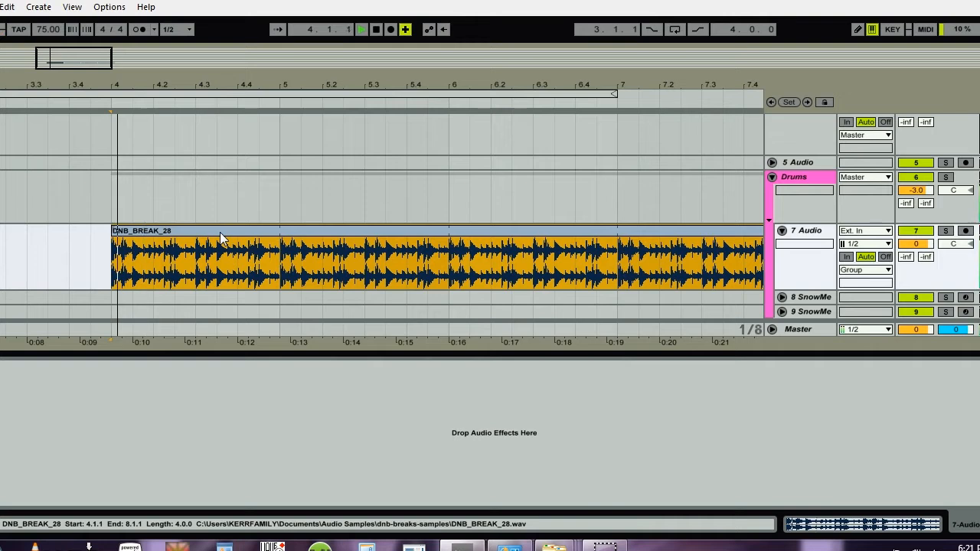
pyautogui.click(192, 235)
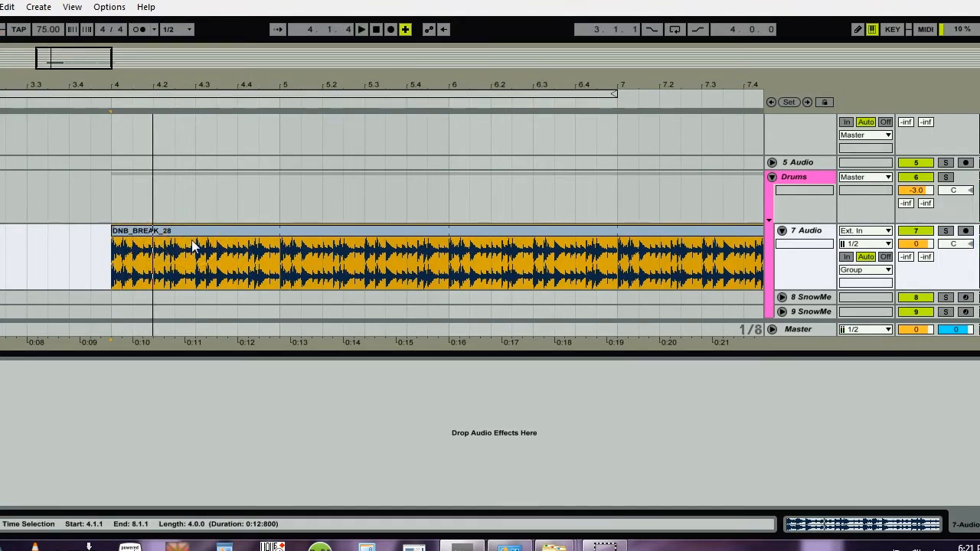
pyautogui.click(168, 228)
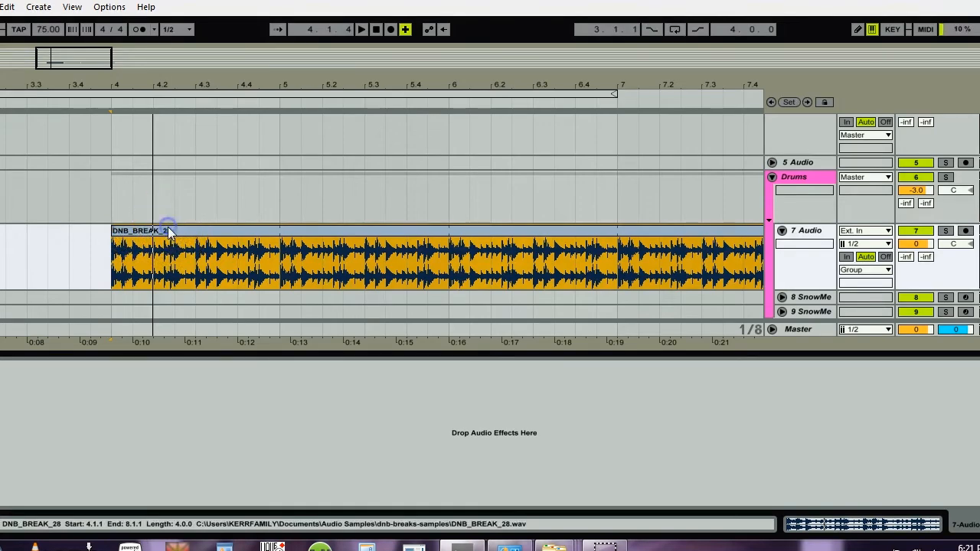
# Open the DNB_BREAK_28 clip's sample settings, transpose it to -4 st and play it back from the start
pyautogui.doubleClick(205, 230)
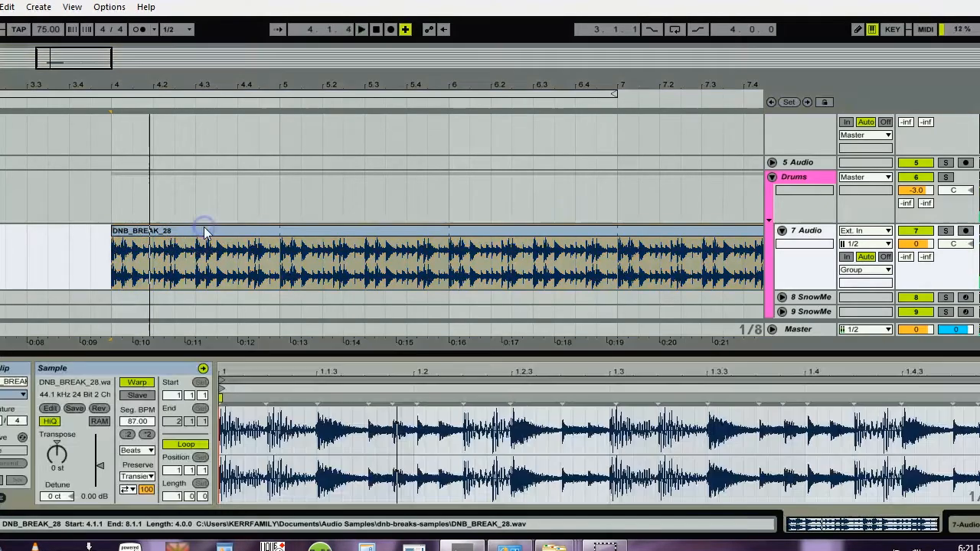
pyautogui.click(57, 454)
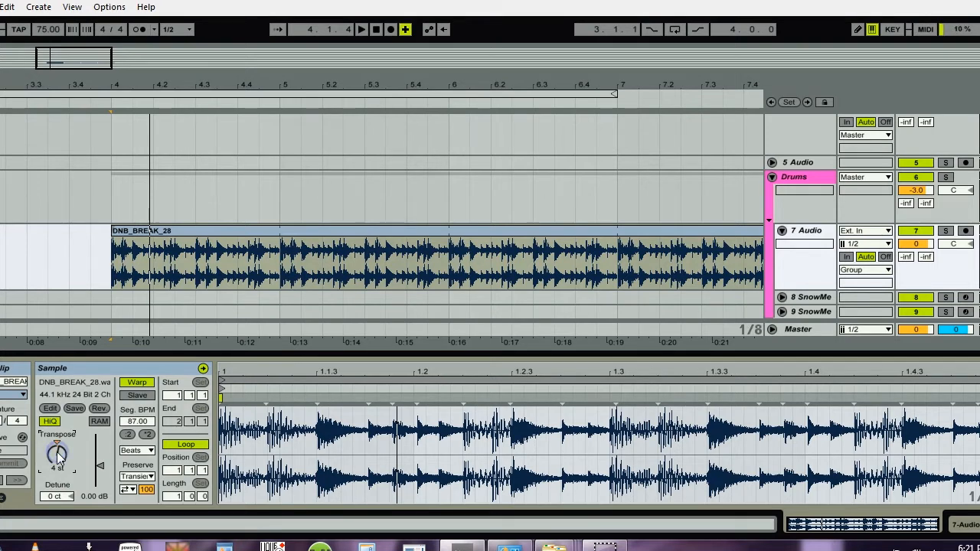
pyautogui.press('space')
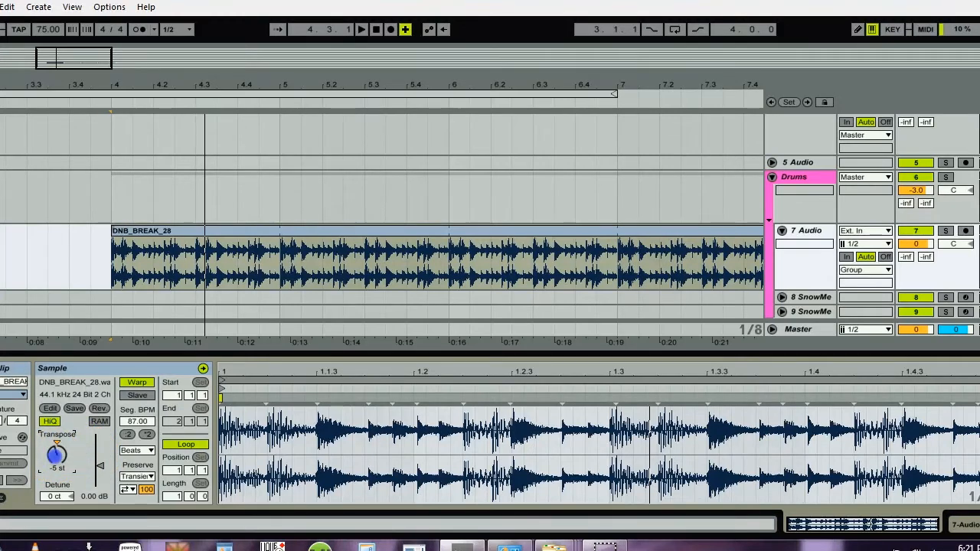
pyautogui.press('space')
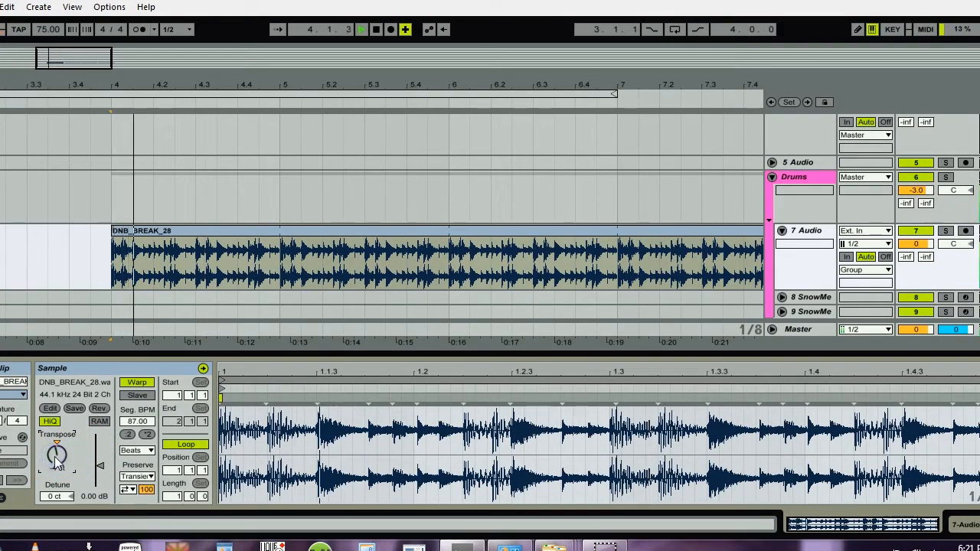
pyautogui.press('space')
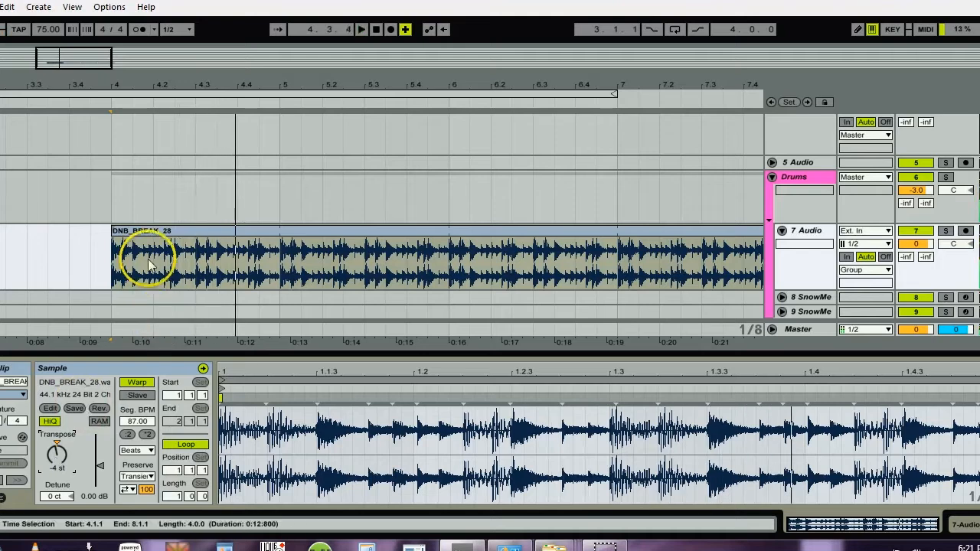
pyautogui.click(128, 230)
pyautogui.press('space')
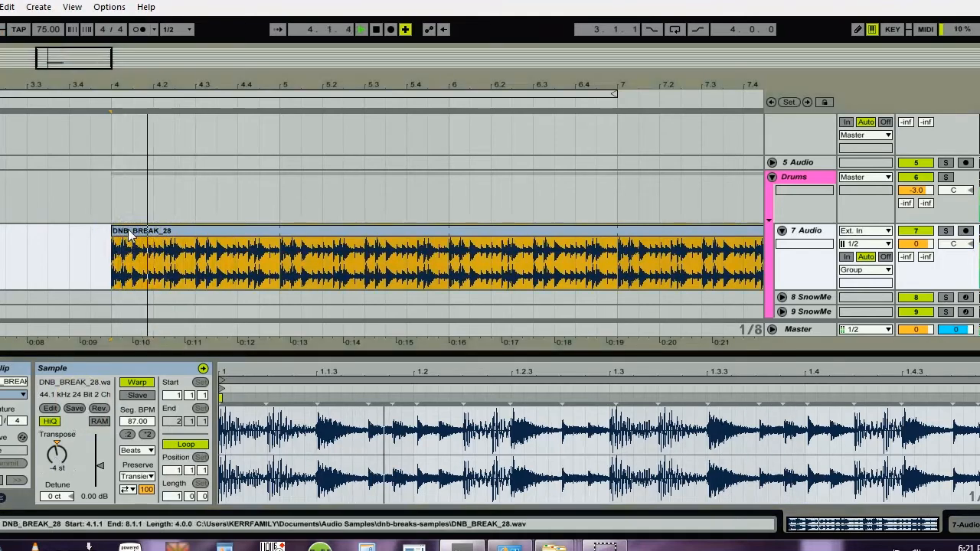
# Stop playback and duplicate the 4.2.1 to 4.2.2 slice of the DNB_BREAK_28 clip twice in a row
pyautogui.press('space')
pyautogui.click(162, 247)
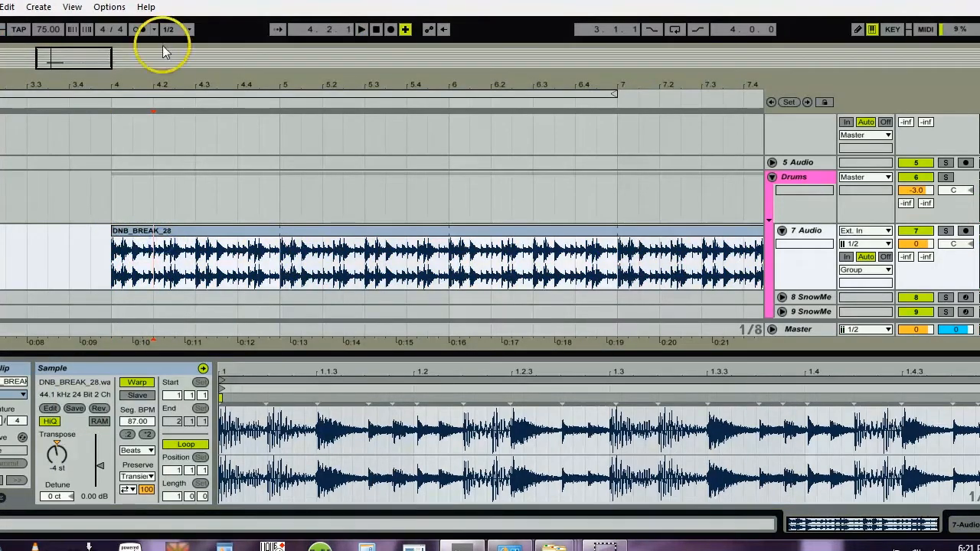
pyautogui.moveTo(166, 76); pyautogui.dragTo(165, 78)
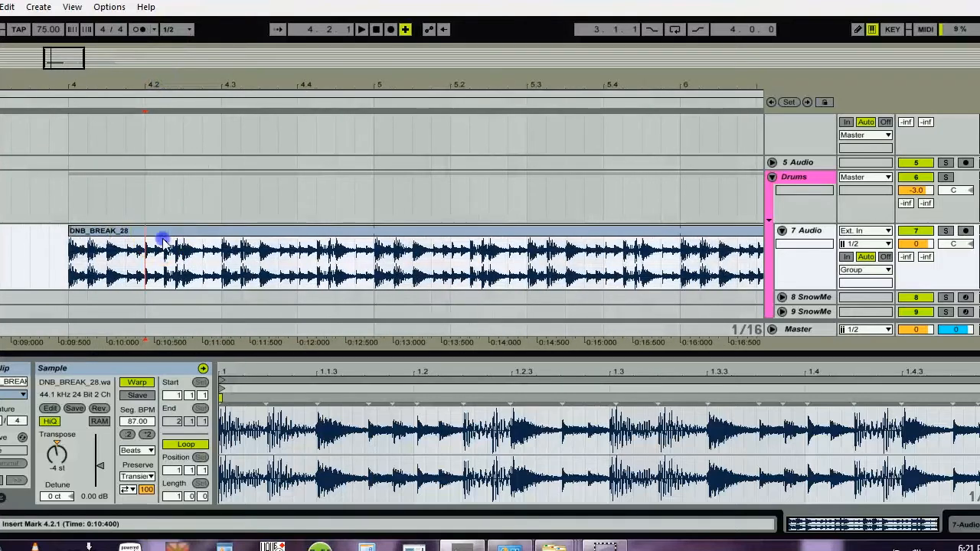
pyautogui.moveTo(160, 236); pyautogui.dragTo(153, 246)
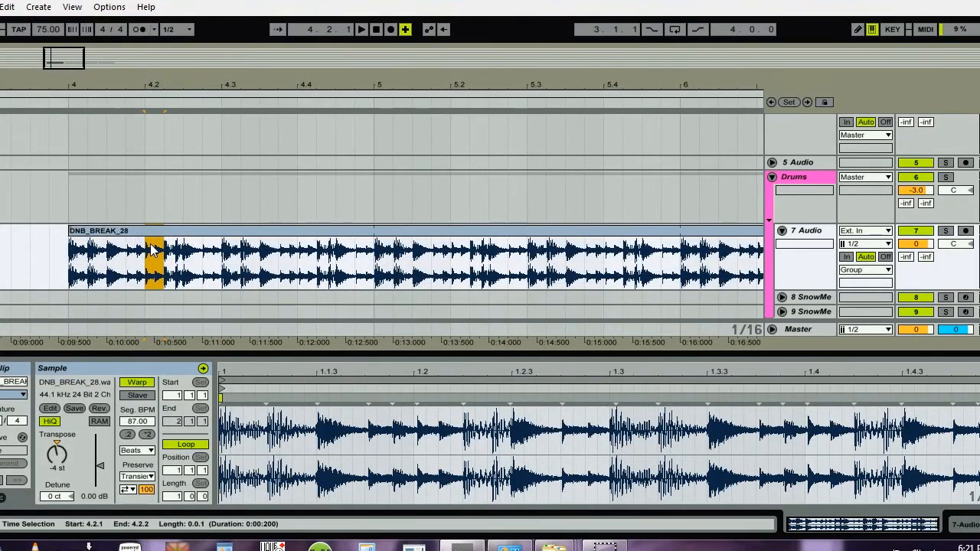
pyautogui.hotkey('ctrl', 'd')
pyautogui.hotkey('ctrl', 'd')
# Play the edited break on 7 Audio from bar 4, then stop playback
pyautogui.click(126, 234)
pyautogui.press('space')
pyautogui.click(253, 243)
pyautogui.press('space')
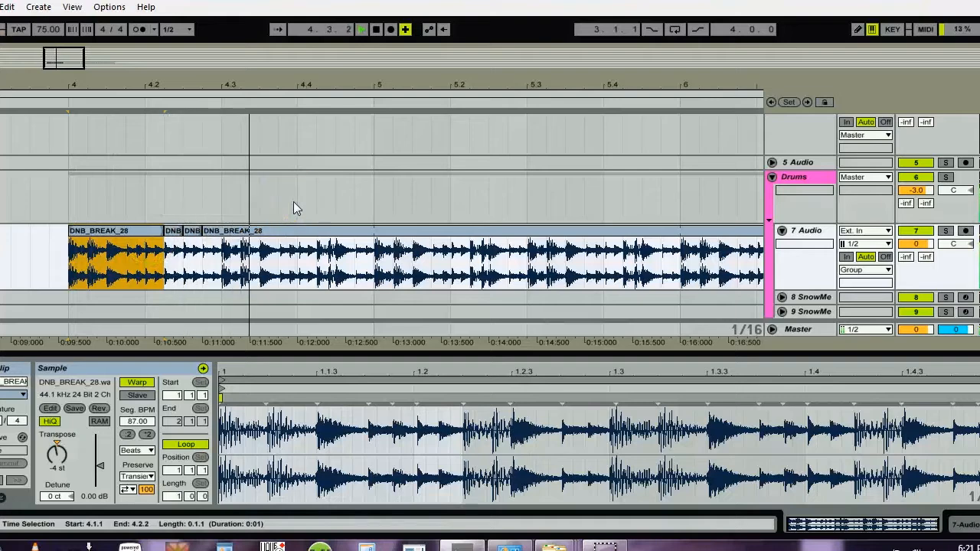
pyautogui.press('space')
# Split the DNB_BREAK_28 section from 4.4.3 to 5.1.1 into its own clip and select it
pyautogui.click(336, 247)
pyautogui.press('space')
pyautogui.press('space')
pyautogui.moveTo(337, 247); pyautogui.dragTo(367, 249)
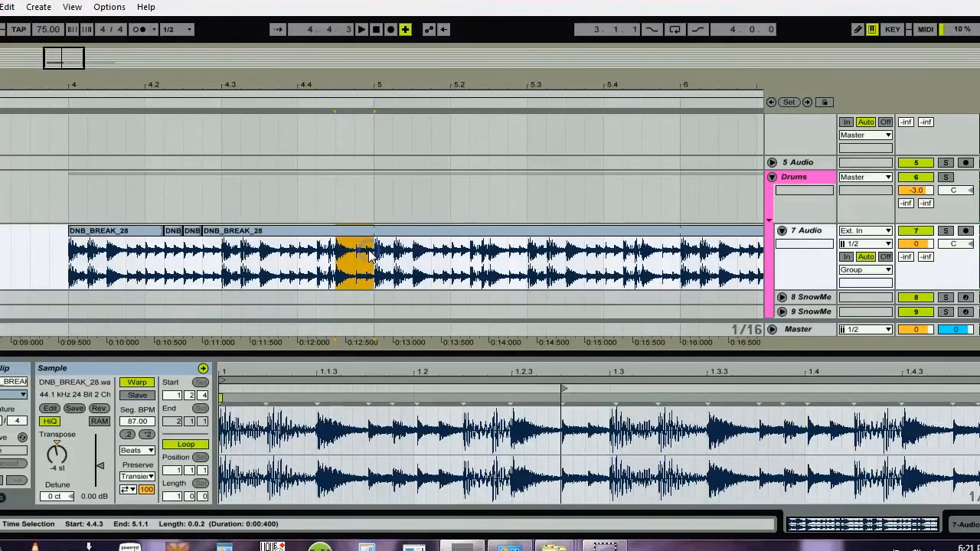
pyautogui.hotkey('ctrl', 'e')
pyautogui.click(349, 230)
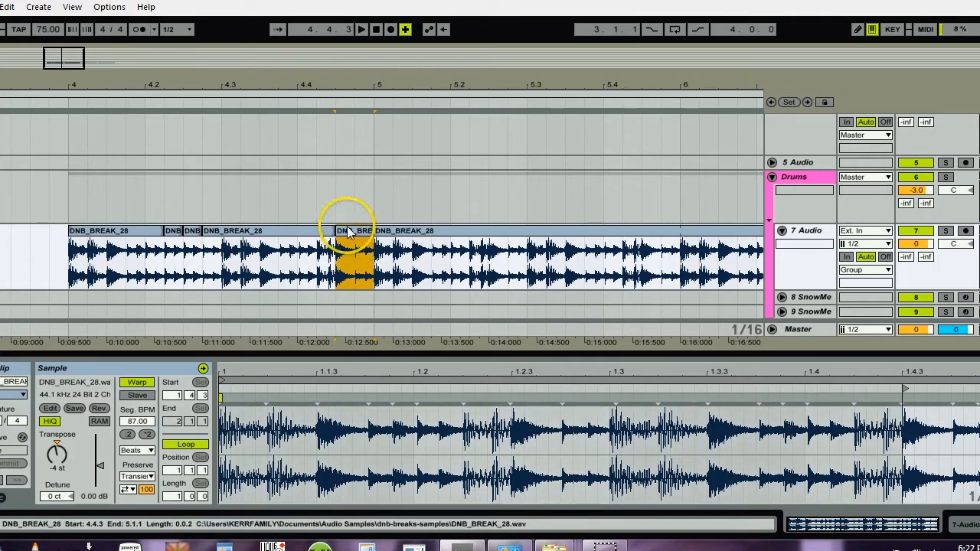
# Set the 4.4.3 slice's warp mode to Complex, double its segment BPM to 174.00 and play the break back
pyautogui.click(69, 446)
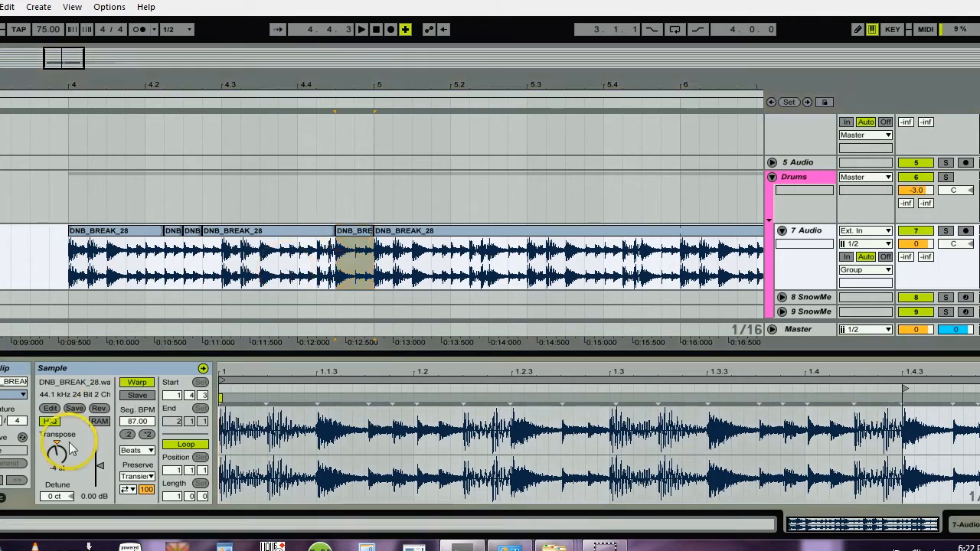
pyautogui.click(136, 450)
pyautogui.click(136, 507)
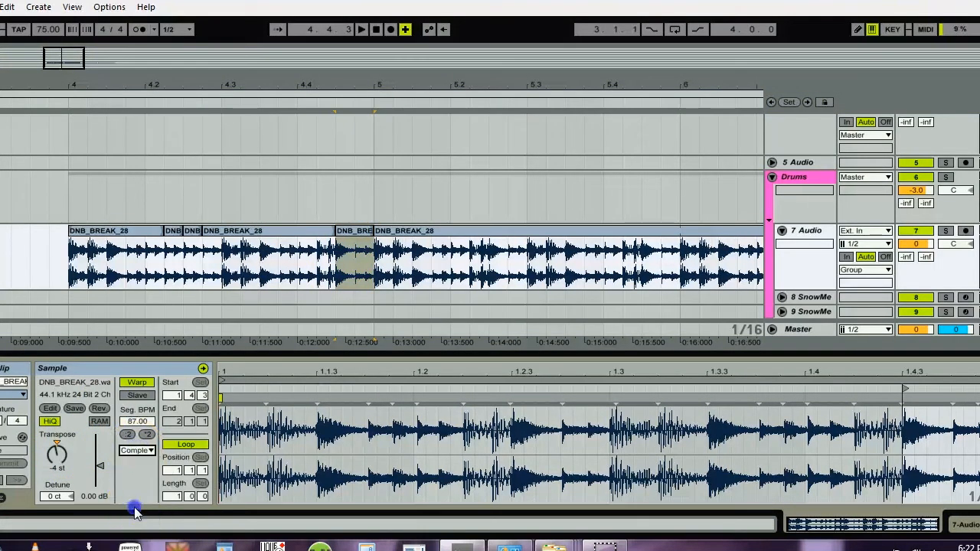
pyautogui.click(148, 435)
pyautogui.press('space')
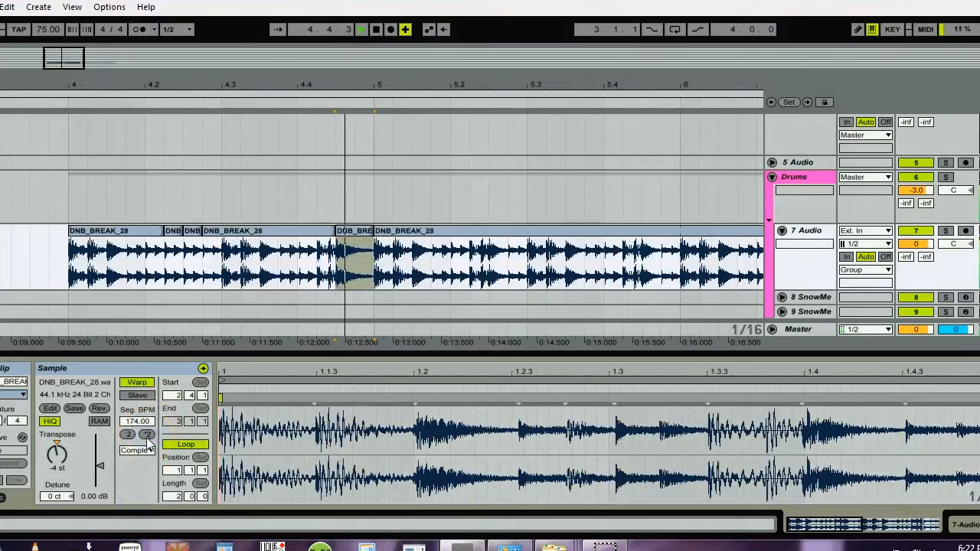
pyautogui.click(72, 229)
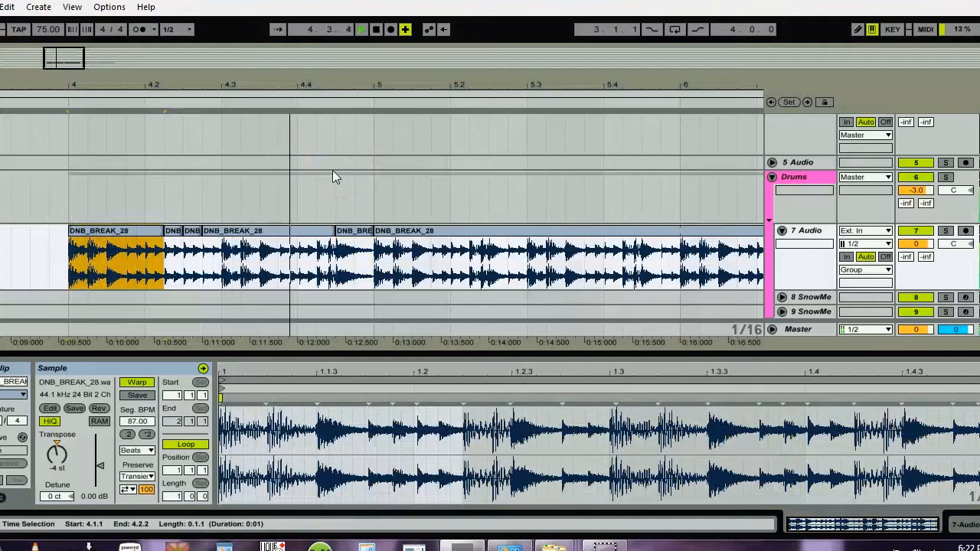
pyautogui.press('space')
# Transpose the DNB_BREAK_28 clip starting at 5.1.1 to 1 st and play the break back
pyautogui.click(433, 231)
pyautogui.click(56, 454)
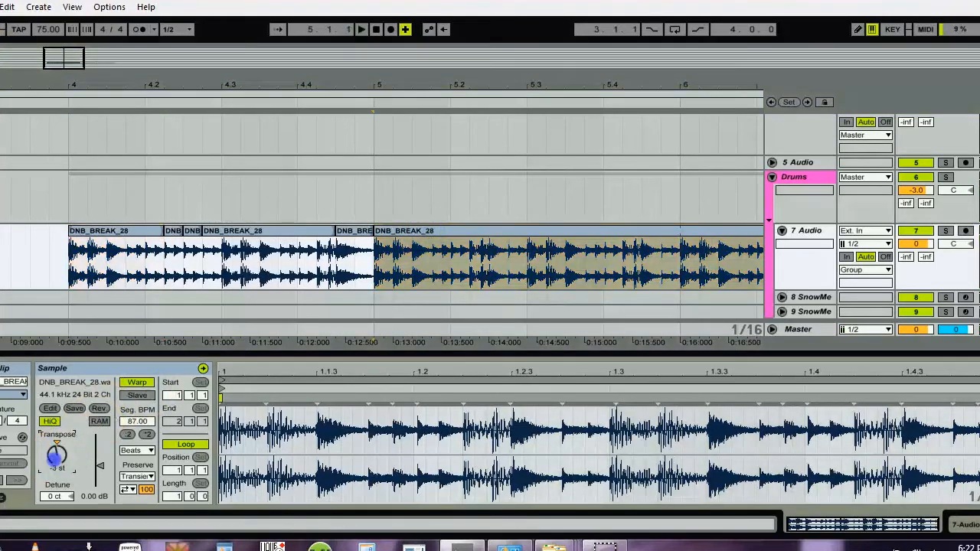
pyautogui.press('space')
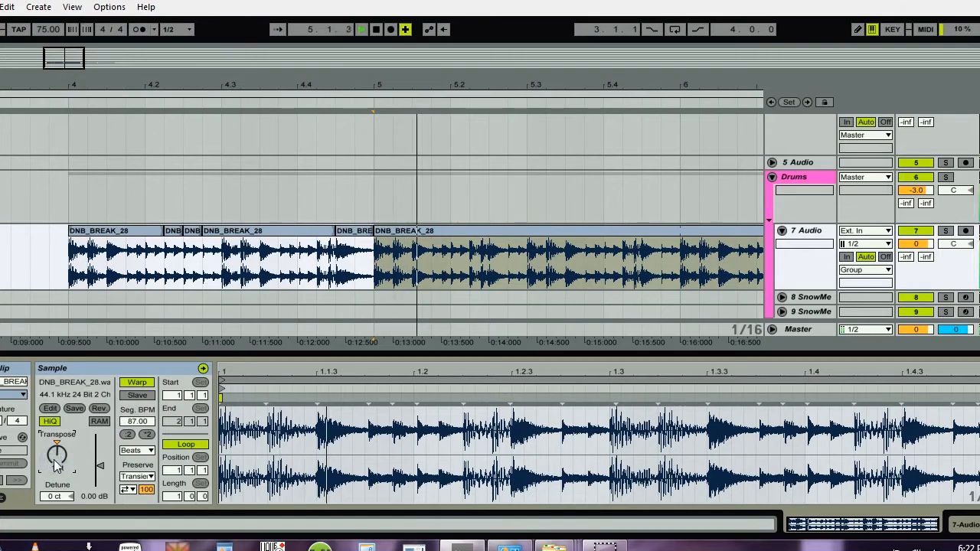
pyautogui.press('space')
pyautogui.click(111, 238)
pyautogui.press('space')
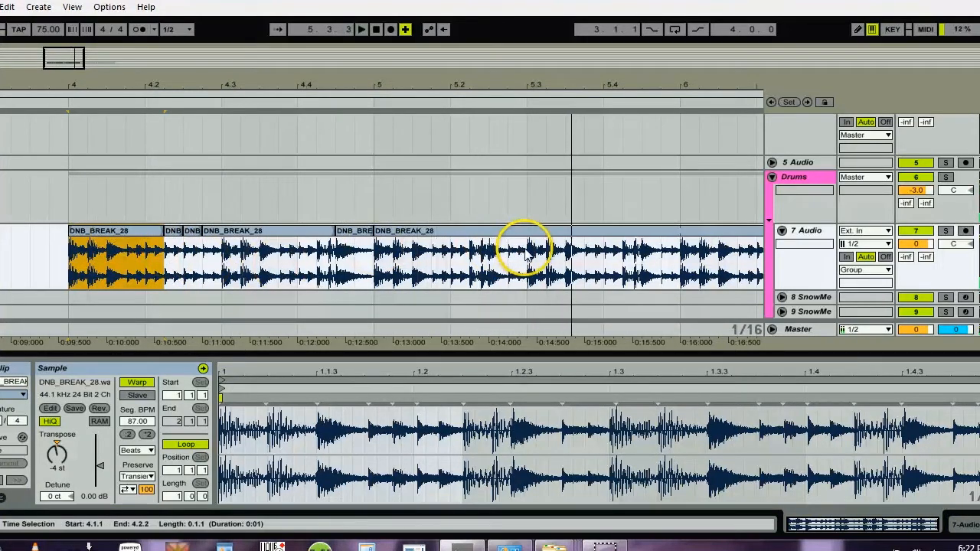
# Split the break at 5.3.1, transpose the part after the split to -4 st and play it back
pyautogui.click(528, 249)
pyautogui.hotkey('ctrl', 'e')
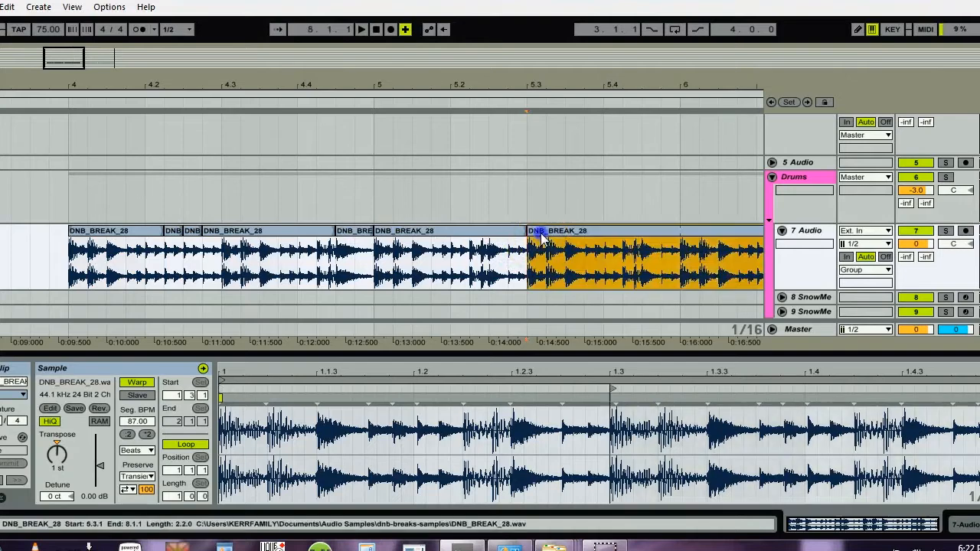
pyautogui.click(58, 456)
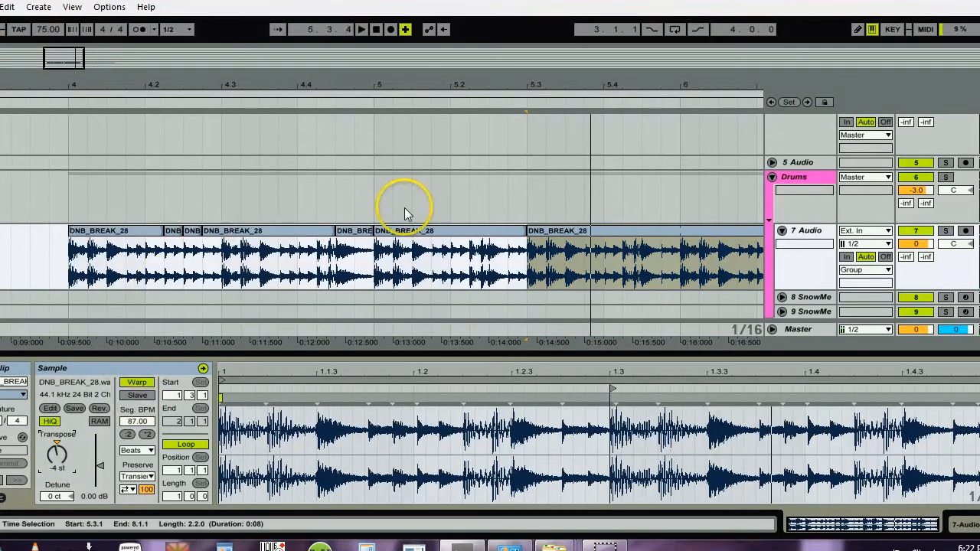
pyautogui.click(399, 233)
pyautogui.press('space')
# Split the one-beat section from 5.3.1 to 5.4.1 into its own clip and select it
pyautogui.moveTo(495, 81); pyautogui.dragTo(493, 82)
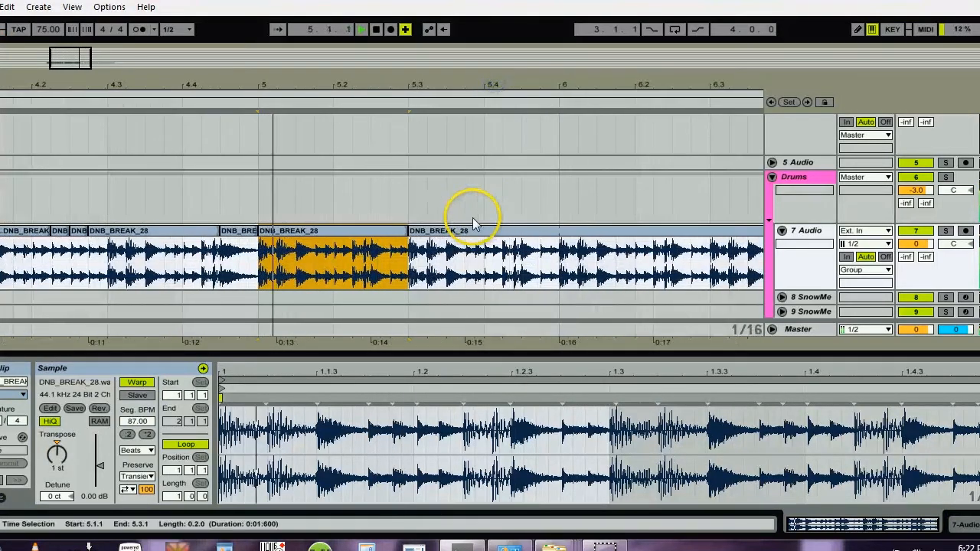
pyautogui.moveTo(481, 245); pyautogui.dragTo(414, 246)
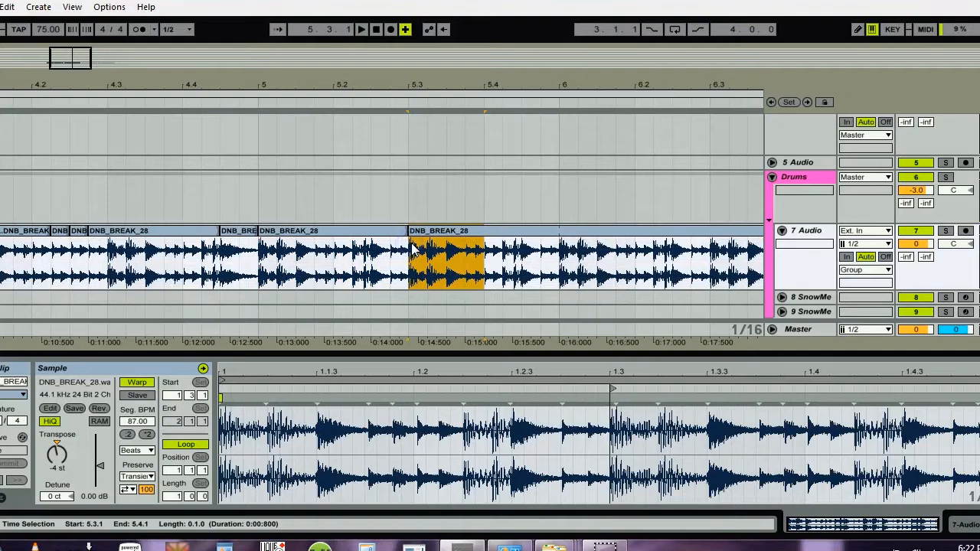
pyautogui.hotkey('ctrl', 'e')
pyautogui.rightClick(446, 230)
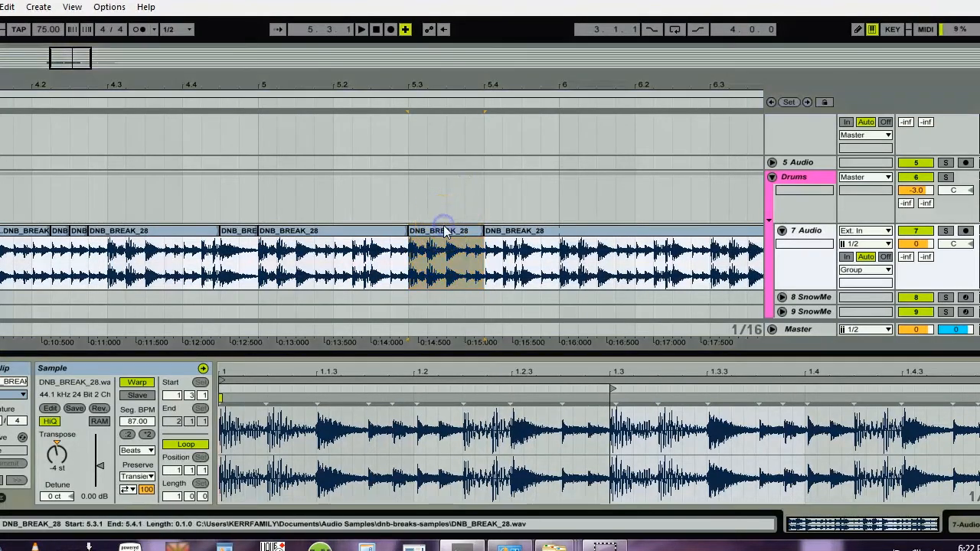
# Set the 5.3.1 slice's warp mode to Complex, double its segment BPM to 174.00 and play back from 5.1.1
pyautogui.click(136, 450)
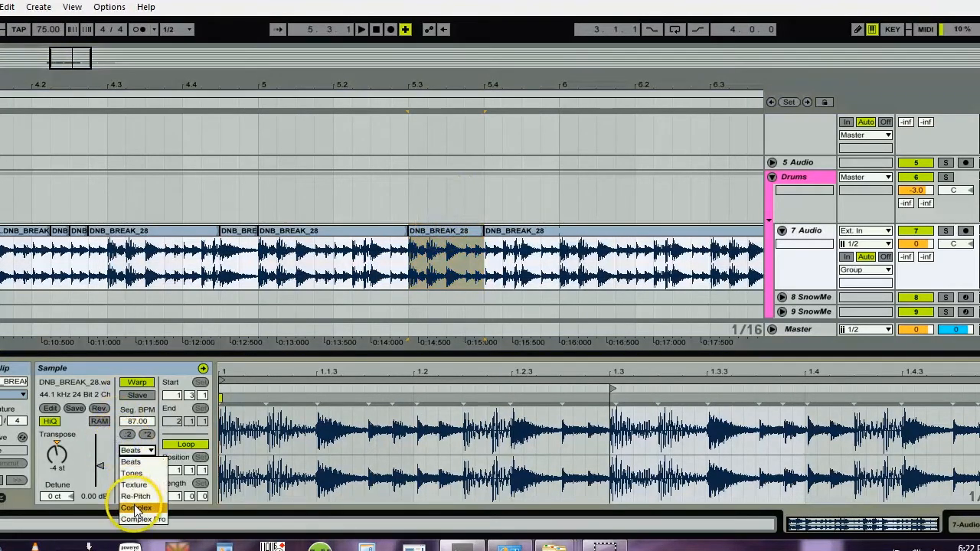
pyautogui.click(136, 508)
pyautogui.click(145, 434)
pyautogui.press('space')
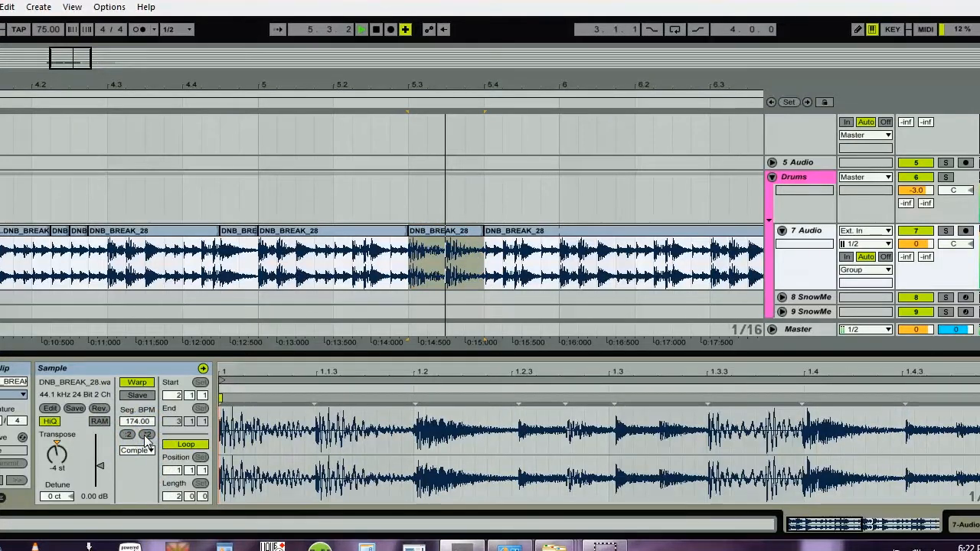
pyautogui.press('space')
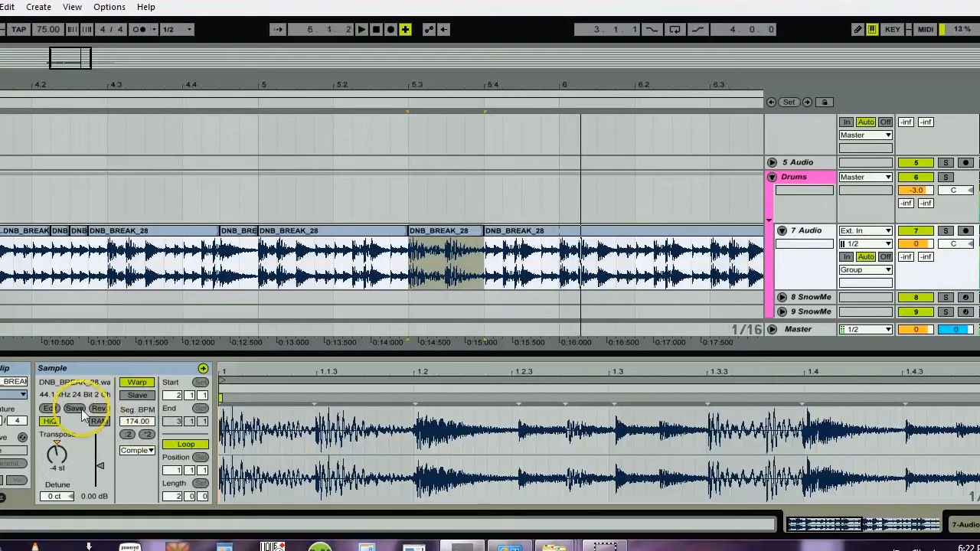
pyautogui.click(275, 232)
pyautogui.press('space')
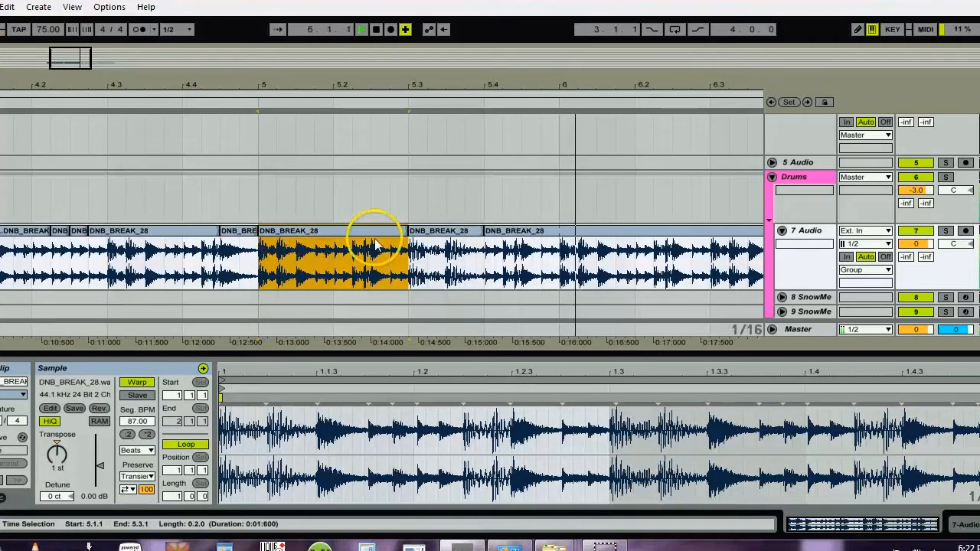
# Duplicate the 6.1.1 to 6.1.2 slice of the break twice and play it back from bar 6
pyautogui.click(560, 254)
pyautogui.press('space')
pyautogui.moveTo(560, 254); pyautogui.dragTo(576, 261)
pyautogui.press('space')
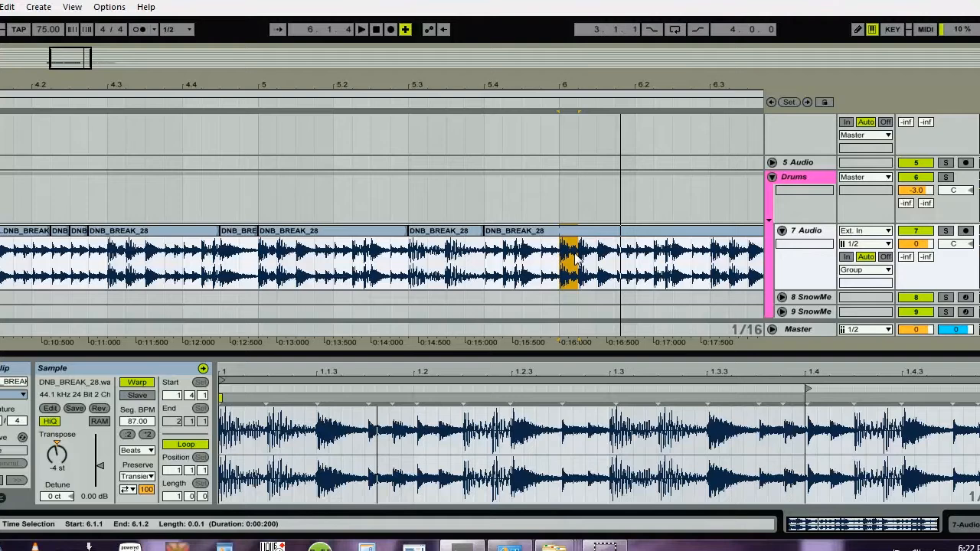
pyautogui.hotkey('ctrl', 'd')
pyautogui.hotkey('ctrl', 'd')
pyautogui.click(562, 251)
pyautogui.press('space')
pyautogui.press('space')
# Duplicate the short slice at 6.1.3 two more times to fill the break up to 6.2.2
pyautogui.click(611, 230)
pyautogui.hotkey('ctrl', 'd')
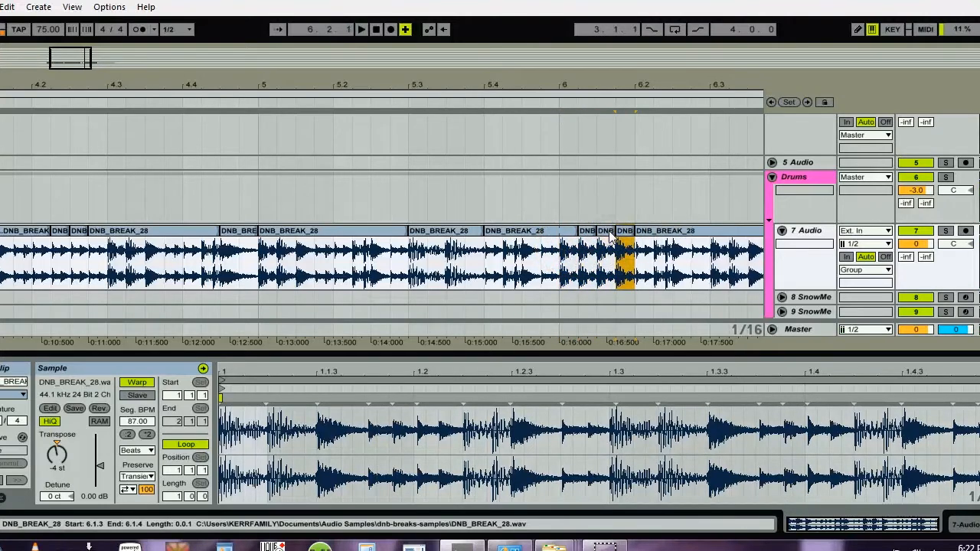
pyautogui.hotkey('ctrl', 'd')
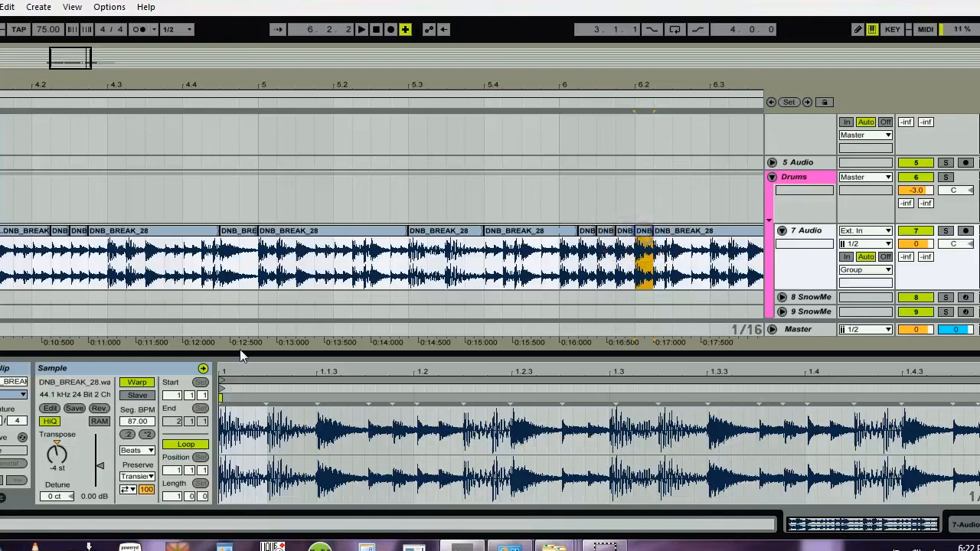
# Set the 6.2.1 slice's warp mode to Complex and double its segment BPM to 174.00
pyautogui.click(136, 450)
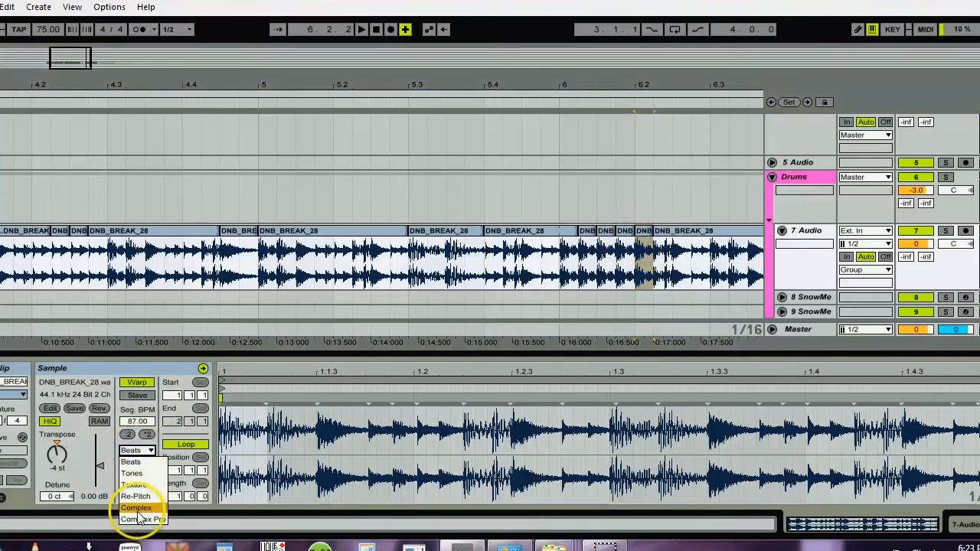
pyautogui.click(138, 519)
pyautogui.click(148, 435)
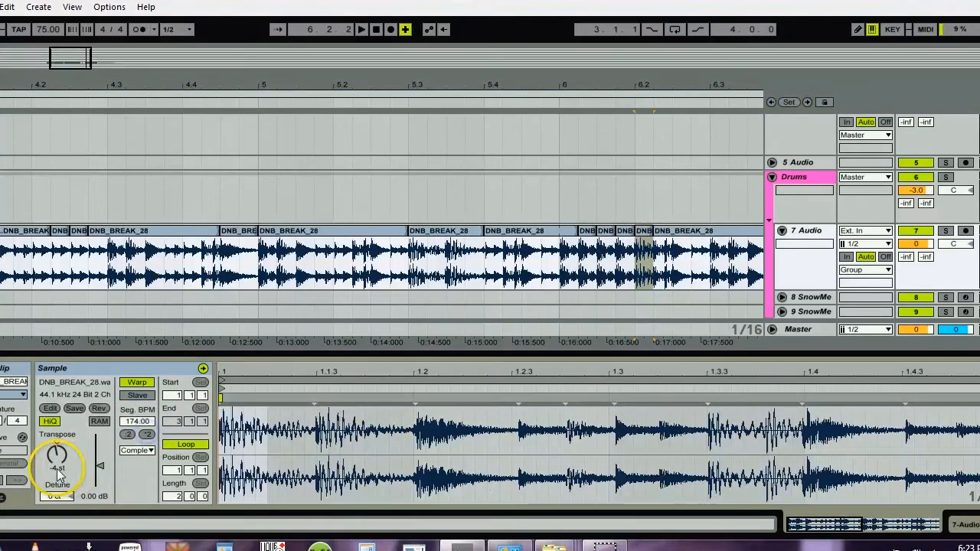
# Transpose the 6.2.1 slice to 8 st and extend its end to 6.2.3
pyautogui.click(58, 459)
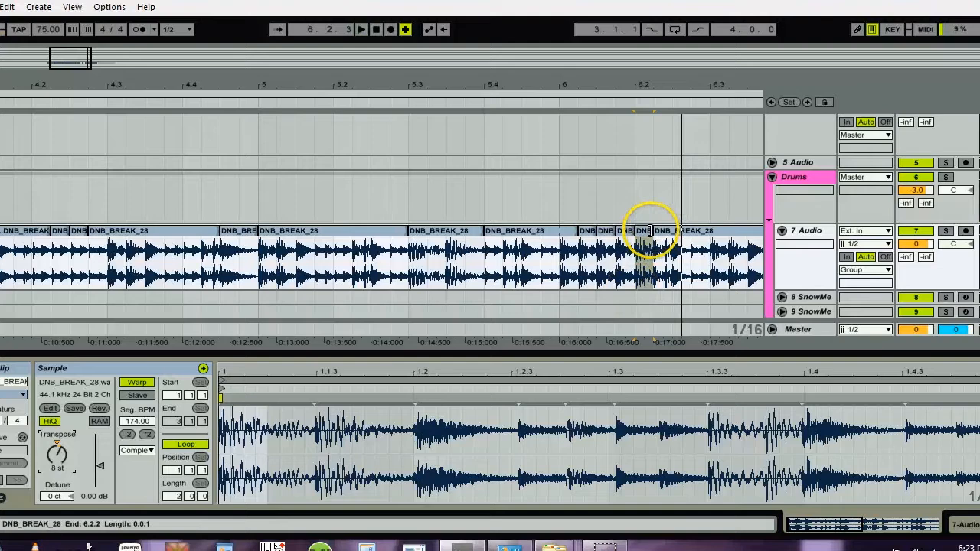
pyautogui.click(650, 233)
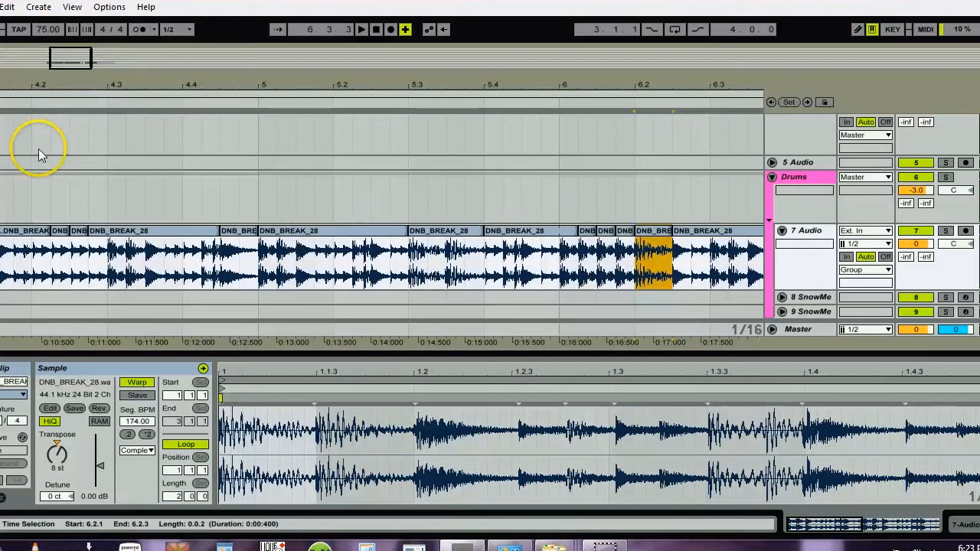
# Play the whole edited break from bar 4 with all of its clips in view
pyautogui.click(15, 239)
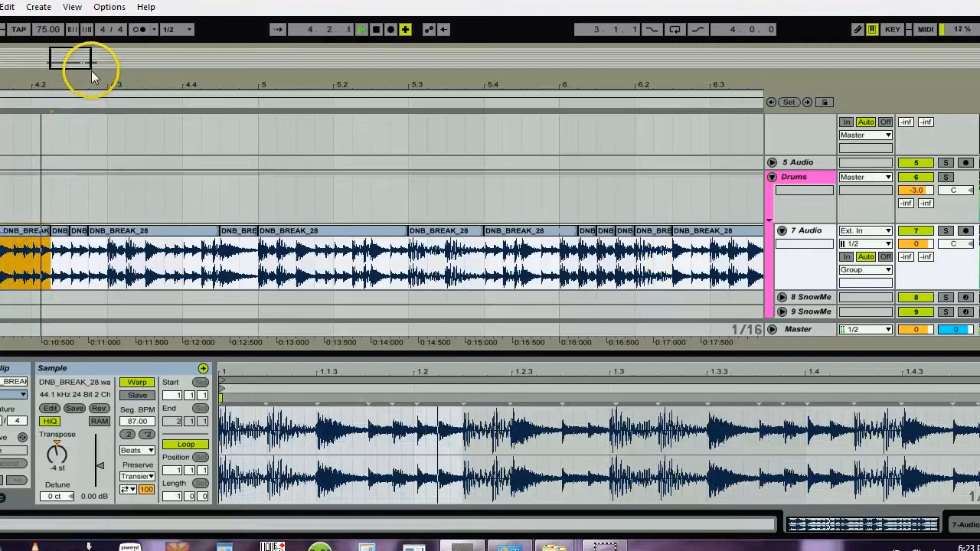
pyautogui.moveTo(92, 69); pyautogui.dragTo(144, 80)
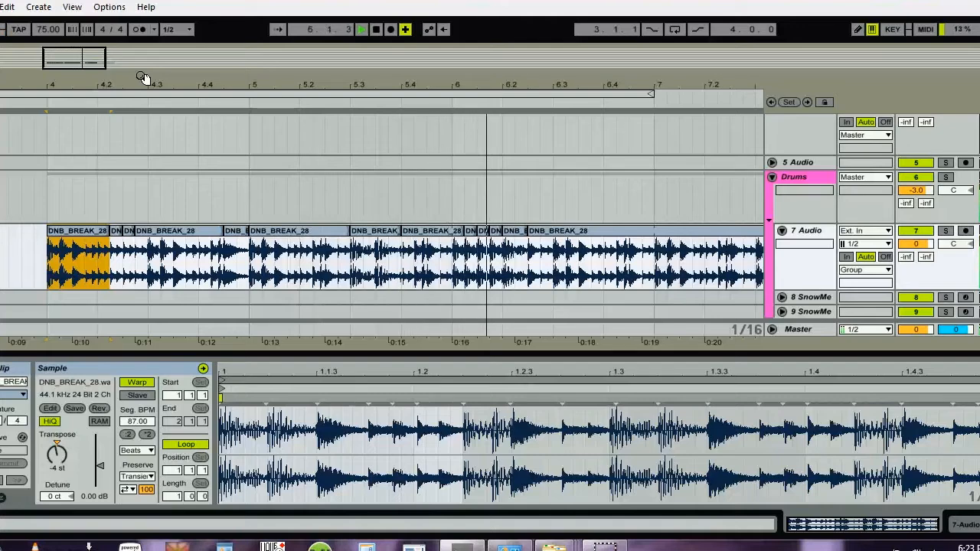
pyautogui.moveTo(300, 83); pyautogui.dragTo(293, 85)
# Split the DNB_BREAK_28 section from 7.1.1 to 7.1.3 into its own clip
pyautogui.click(487, 243)
pyautogui.press('space')
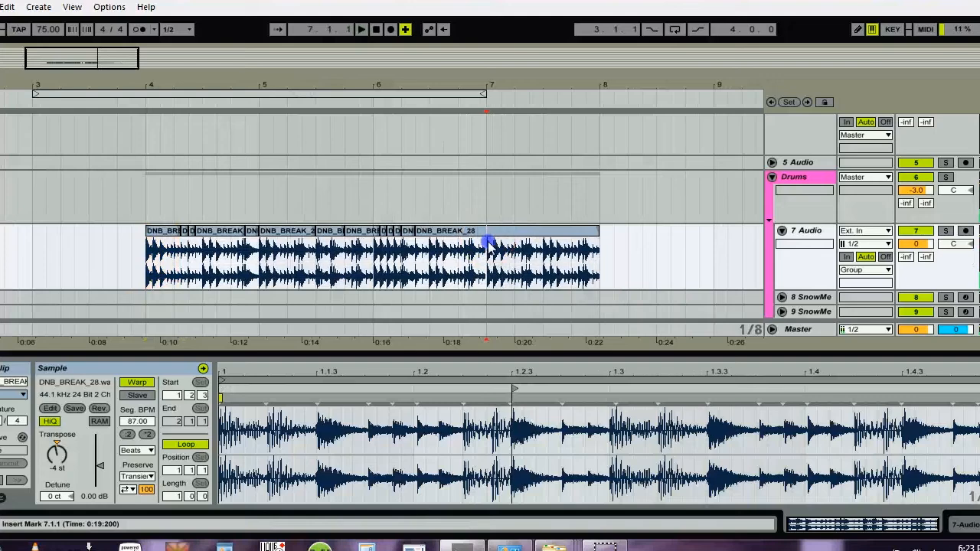
pyautogui.moveTo(491, 243); pyautogui.dragTo(499, 243)
pyautogui.press('space')
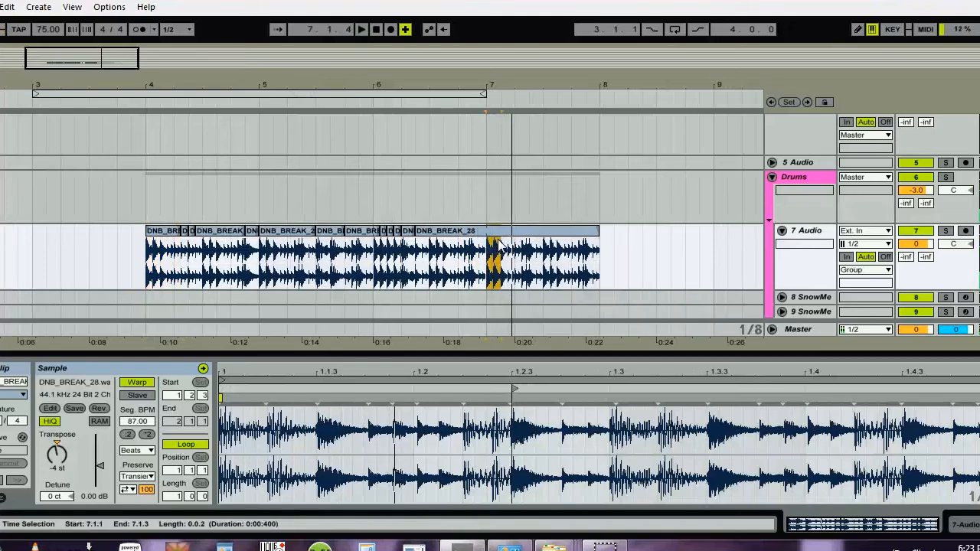
pyautogui.hotkey('ctrl', 'e')
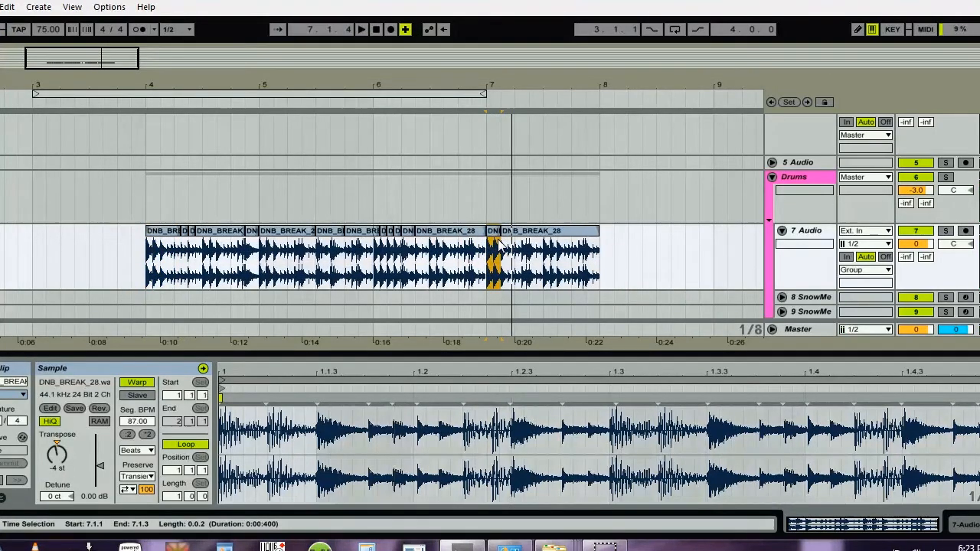
# Double the 7.1.1 slice's segment BPM to 174.00, play it back and select the slice
pyautogui.click(146, 434)
pyautogui.press('space')
pyautogui.press('space')
pyautogui.click(492, 231)
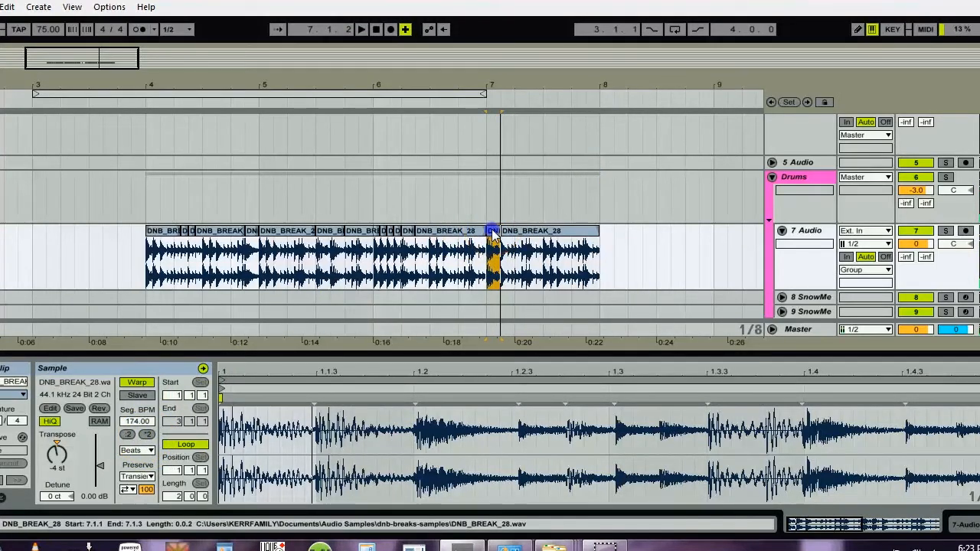
# Duplicate the 7.1.1 slice twice, shorten the copy at 7.2.1 to end at 7.2.2, duplicate it and play back from 7.1.1
pyautogui.hotkey('ctrl', 'd')
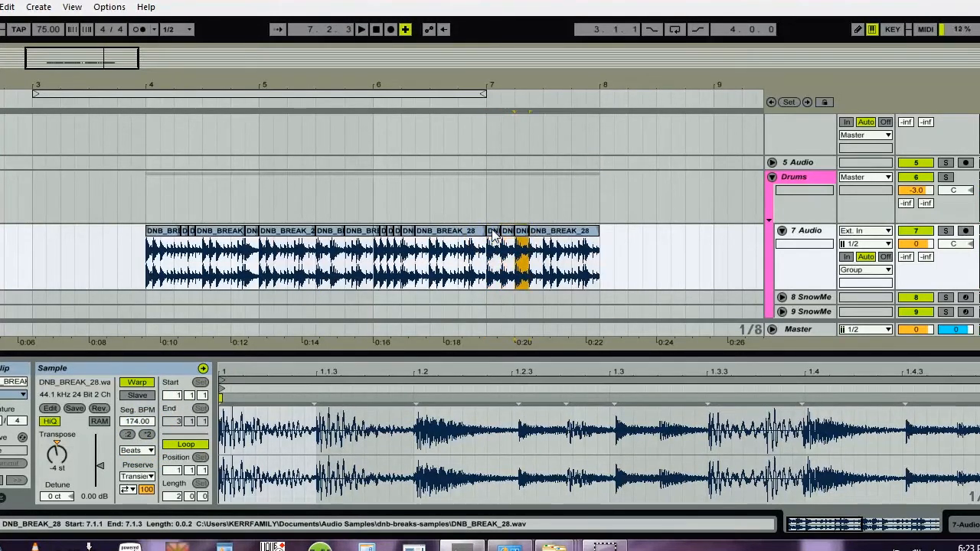
pyautogui.moveTo(529, 81)
pyautogui.mouseDown()
pyautogui.moveTo(525, 92)
pyautogui.moveTo(532, 84)
pyautogui.mouseUp()
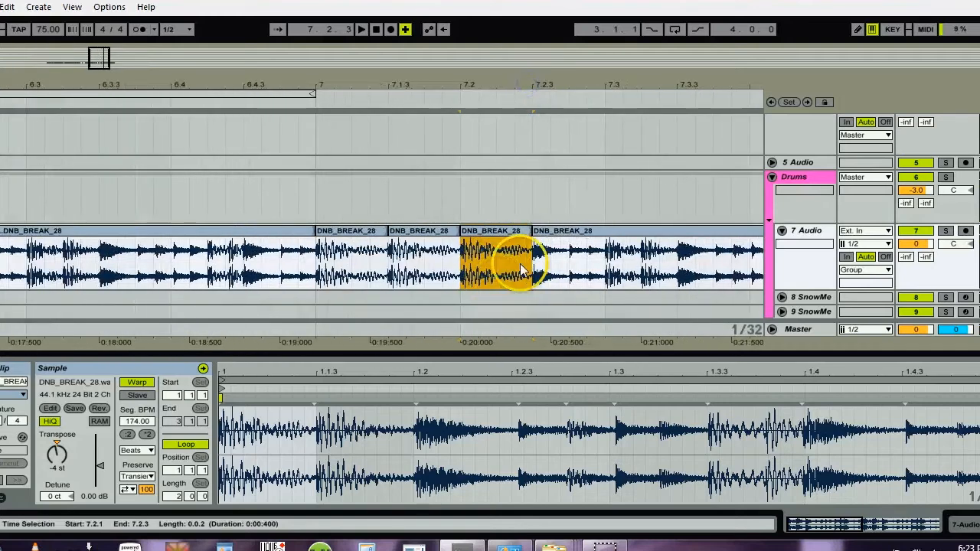
pyautogui.moveTo(532, 231); pyautogui.dragTo(501, 239)
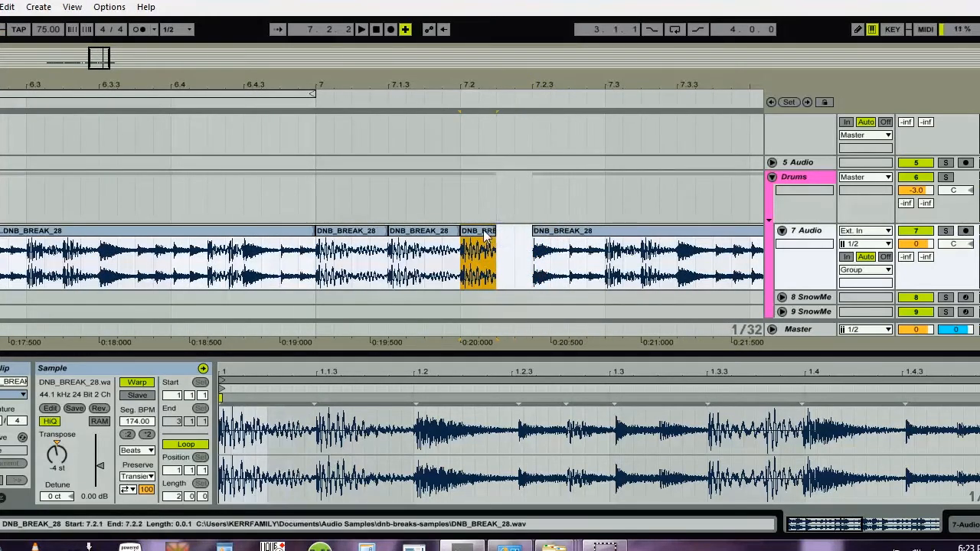
pyautogui.hotkey('ctrl', 'd')
pyautogui.click(331, 237)
pyautogui.press('space')
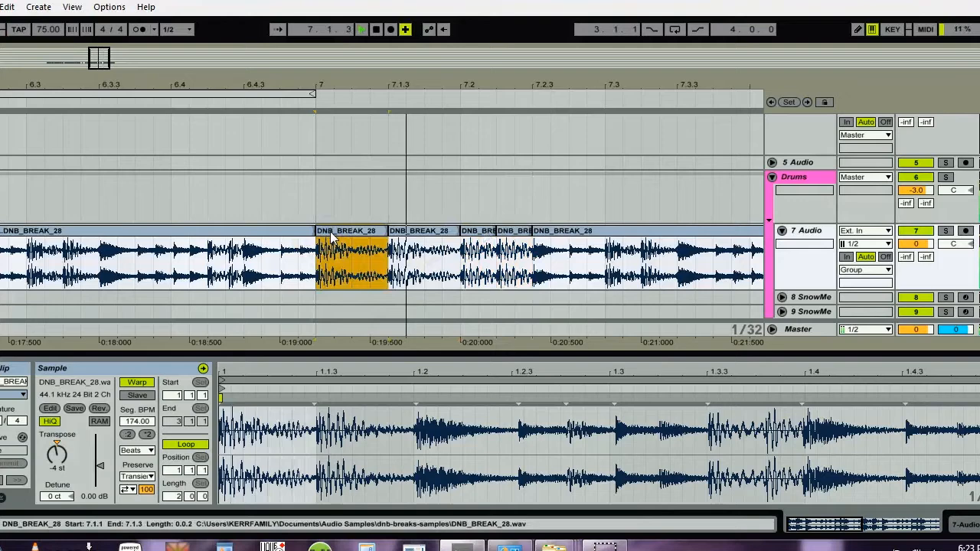
pyautogui.click(431, 82)
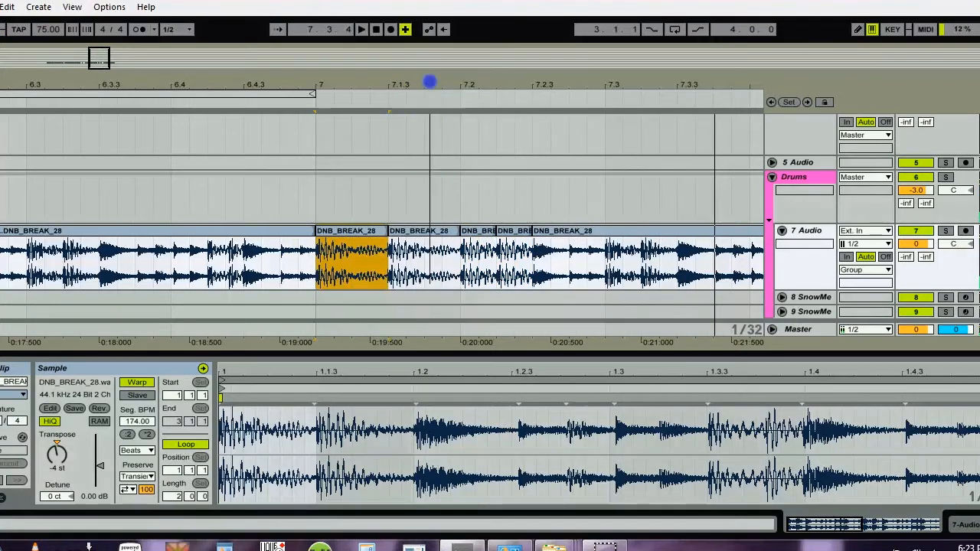
# Duplicate the DNB_BREAK_28 section from 7.3.1 to 7.3.3 twice in a row and play back from 7.3.1
pyautogui.click(639, 252)
pyautogui.click(605, 249)
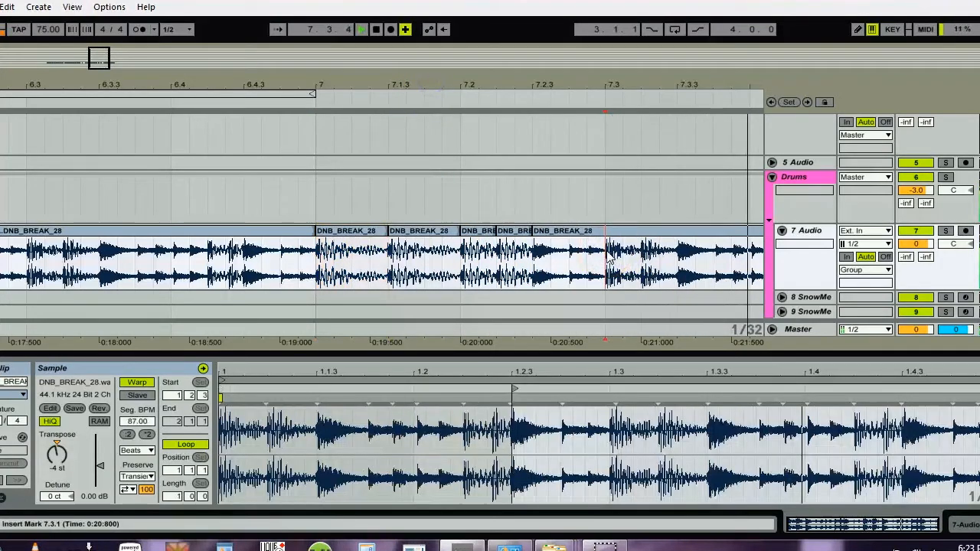
pyautogui.moveTo(677, 252); pyautogui.dragTo(613, 254)
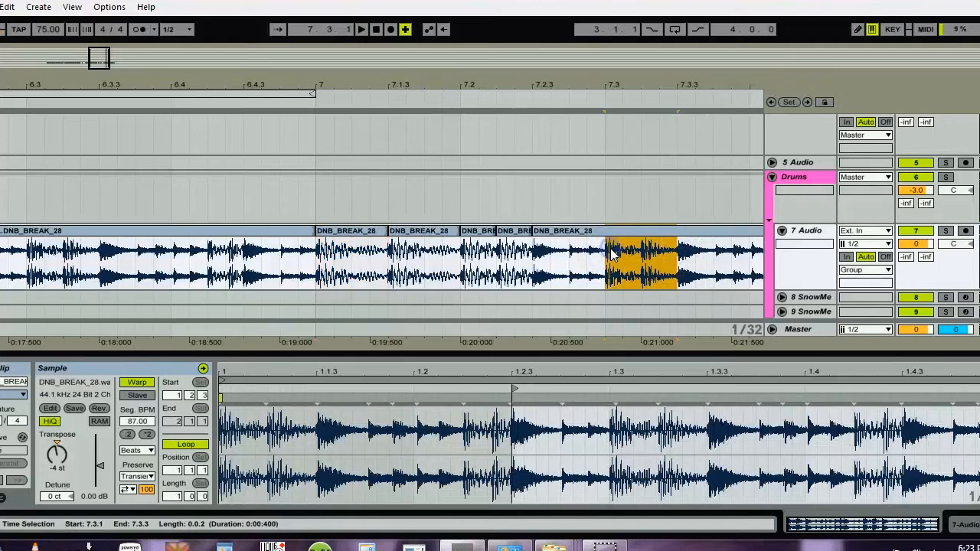
pyautogui.hotkey('ctrl', 'd')
pyautogui.hotkey('ctrl', 'd')
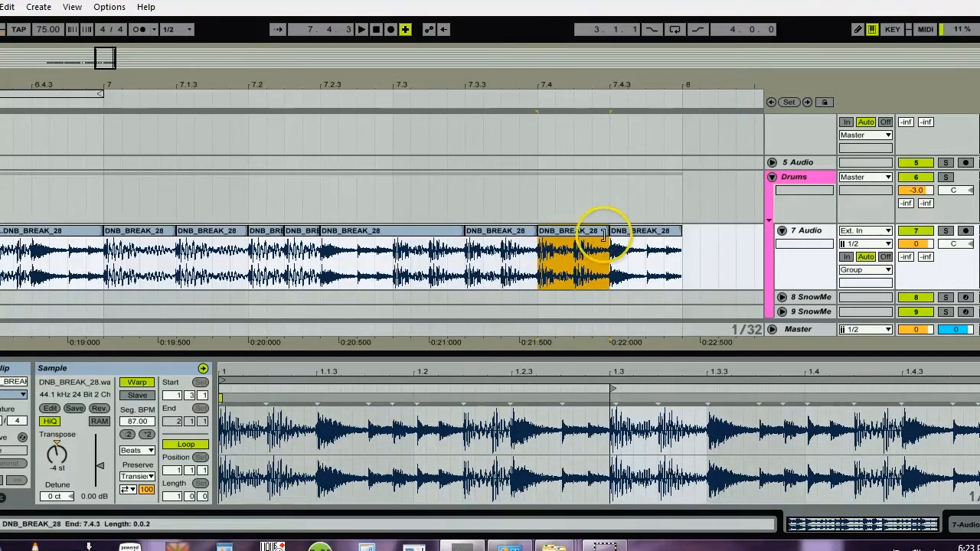
pyautogui.click(397, 262)
pyautogui.press('space')
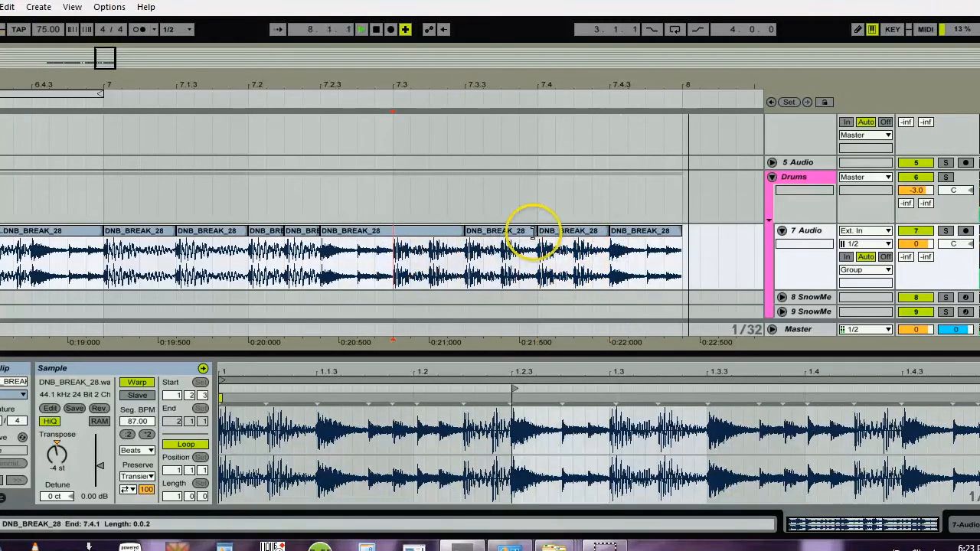
# Transpose the final slice at 7.4.3 to 8 st, set its warp mode to Complex Pro and raise its segment BPM to 348.00
pyautogui.click(620, 231)
pyautogui.press('space')
pyautogui.click(56, 454)
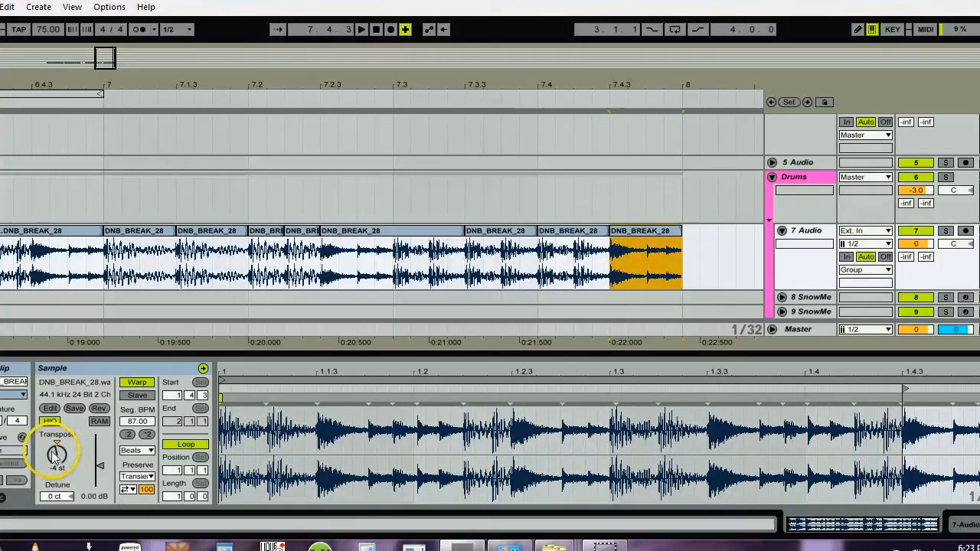
pyautogui.click(136, 450)
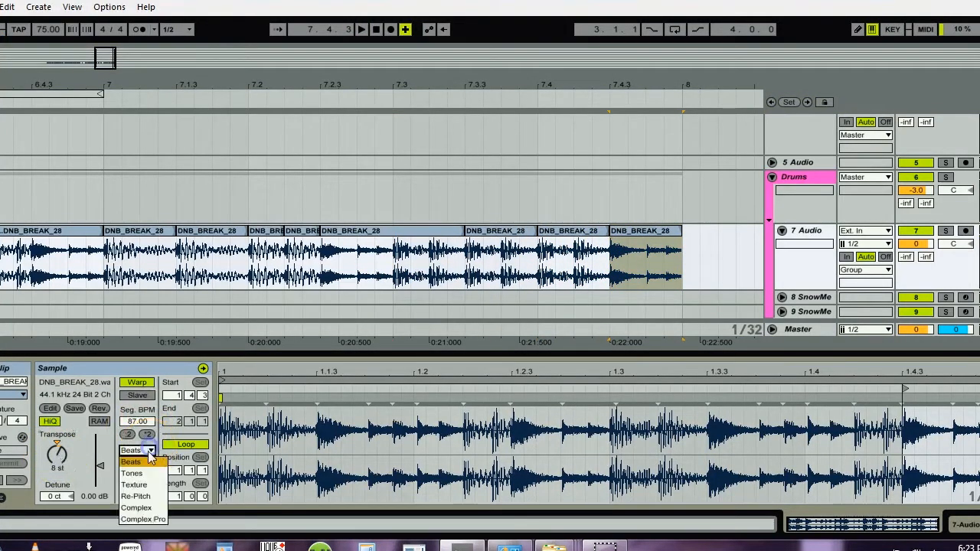
pyautogui.click(142, 519)
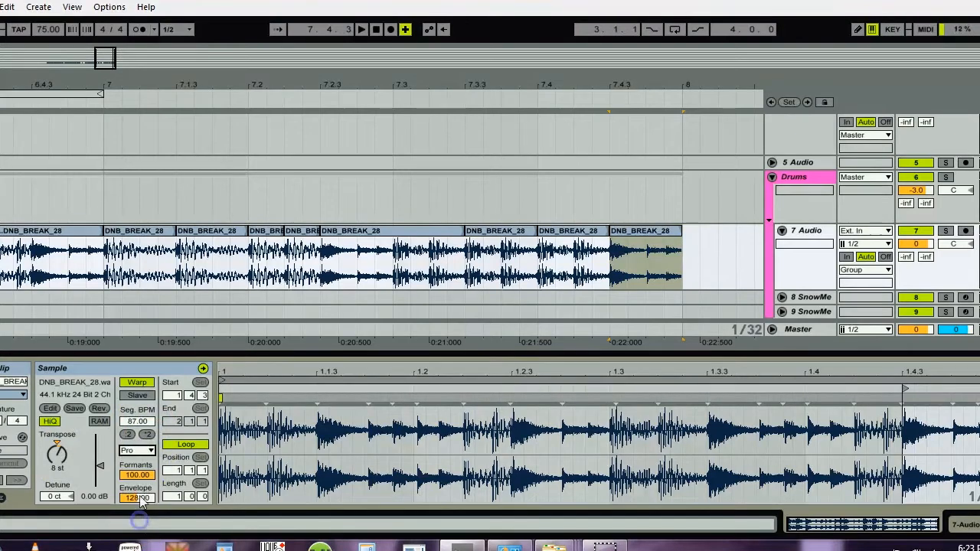
pyautogui.click(145, 435)
pyautogui.click(145, 435)
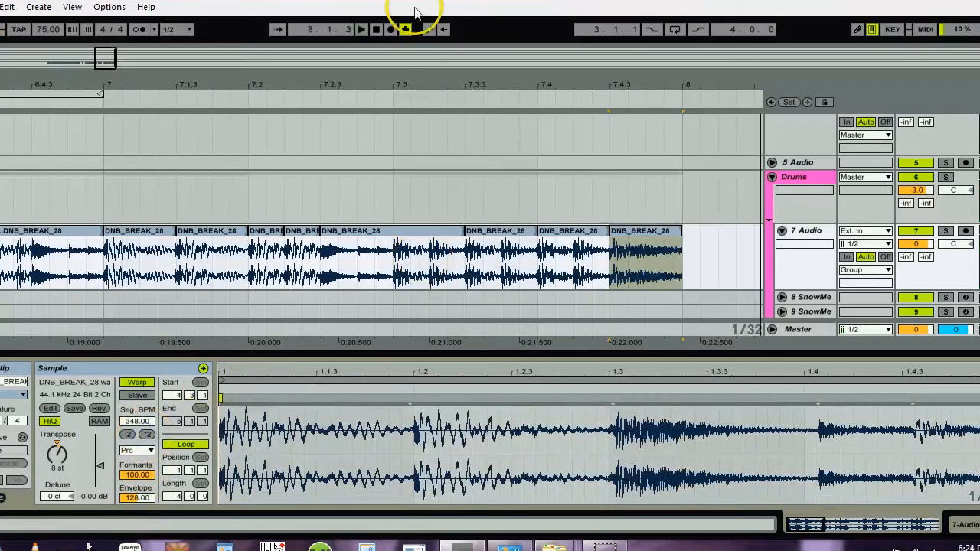
# Consolidate all the break slices from 4.1.1 to 8.1.1 into a single clip and enable its loop
pyautogui.moveTo(404, 77); pyautogui.dragTo(439, 81)
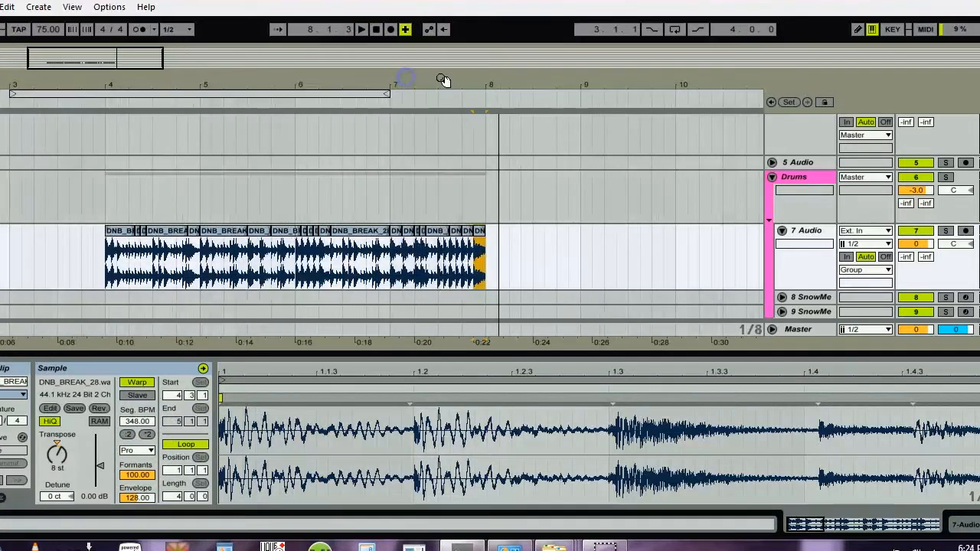
pyautogui.keyDown('shift'); pyautogui.click(111, 237); pyautogui.keyUp('shift')
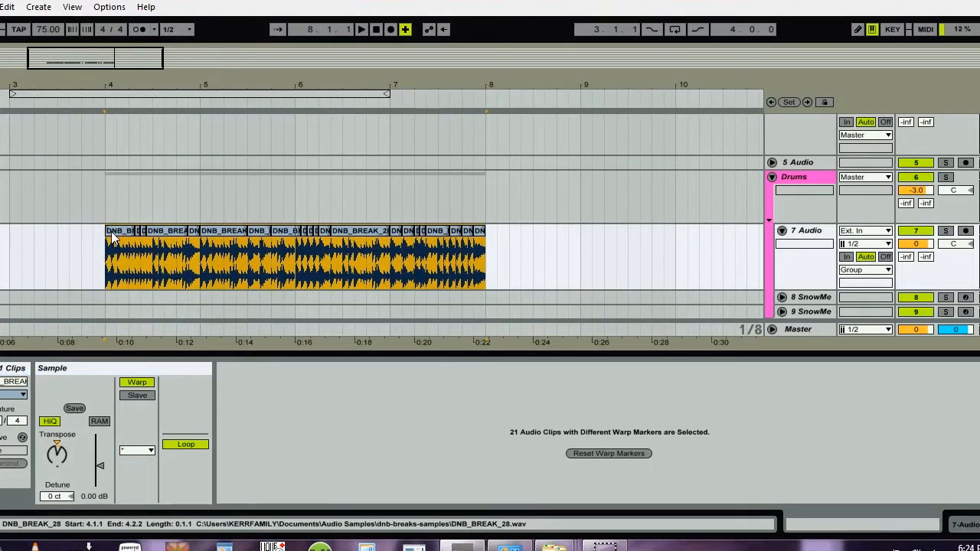
pyautogui.hotkey('ctrl', 'j')
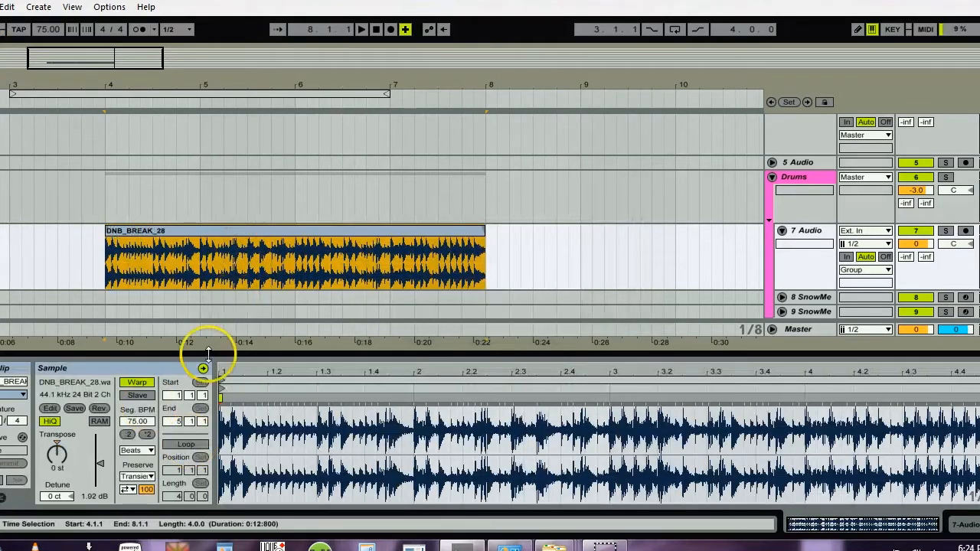
pyautogui.click(186, 446)
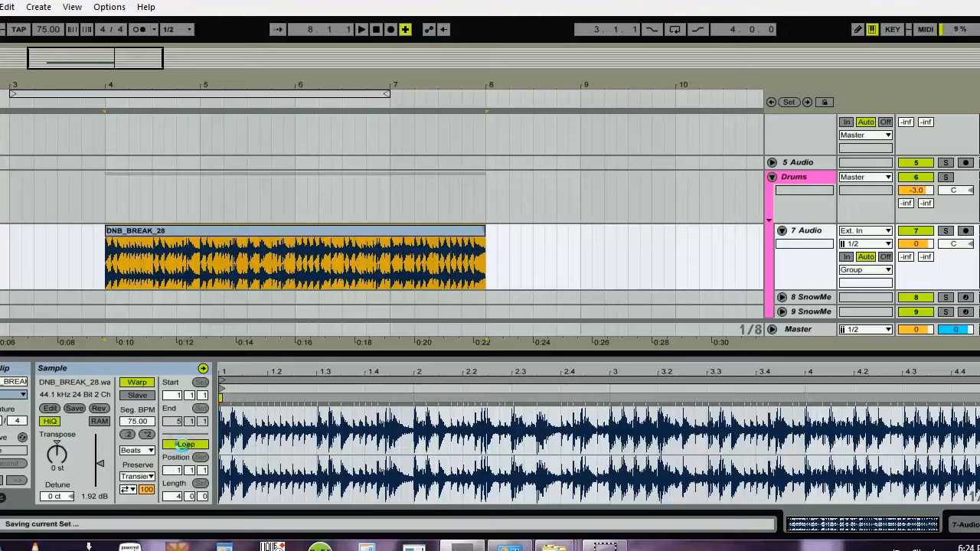
# Move the consolidated DNB_BREAK_28 clip into the 7 Audio slot of scene 7 in Session View and launch the scene
pyautogui.click(246, 232)
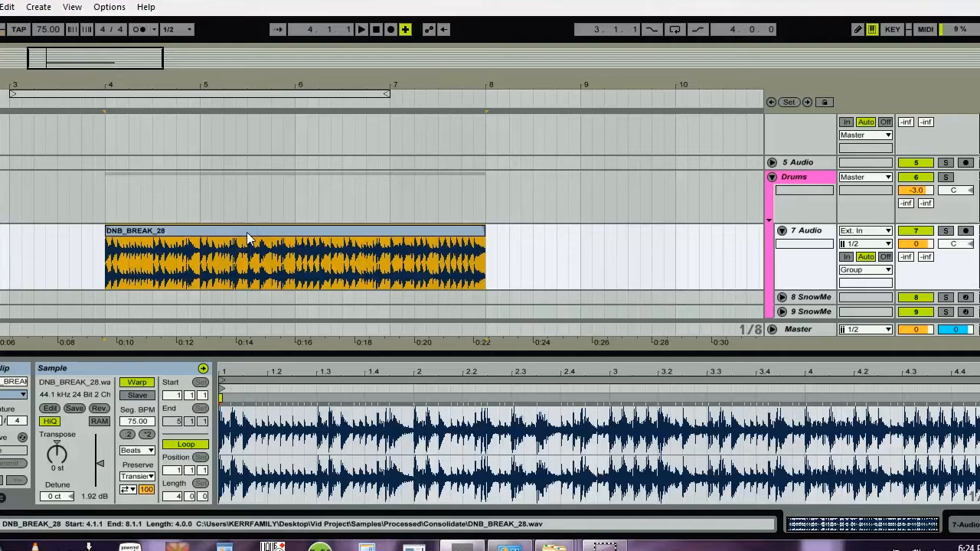
pyautogui.press('Delete')
pyautogui.press('Tab')
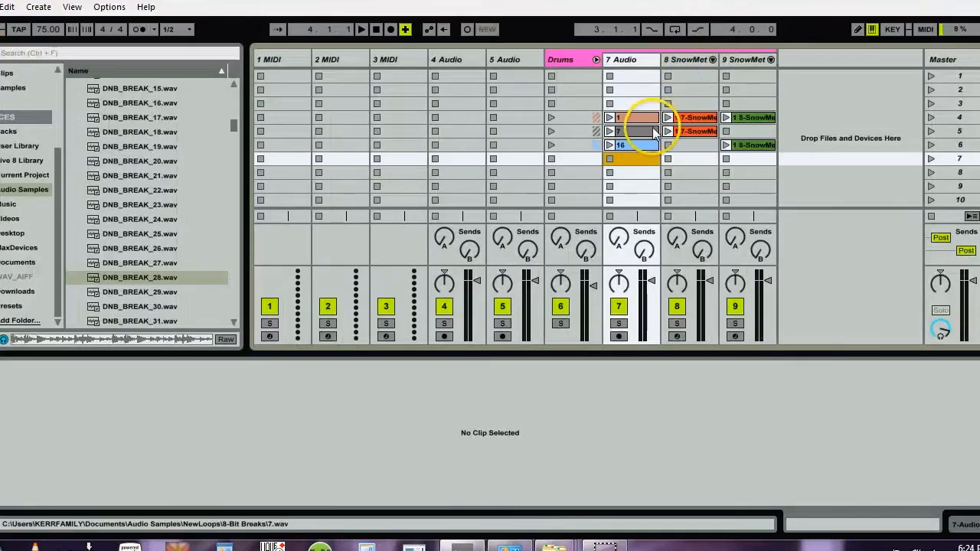
pyautogui.hotkey('ctrl', 'v')
pyautogui.click(930, 158)
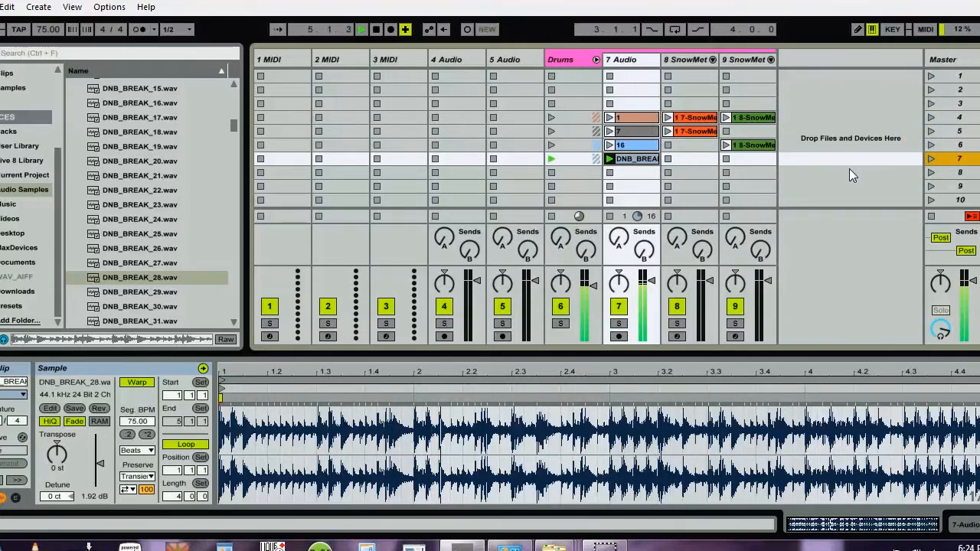
# Audition the break with the scene 6 SnowMetal clip, then play through scenes 4 to 7 and return to scene 4
pyautogui.click(726, 146)
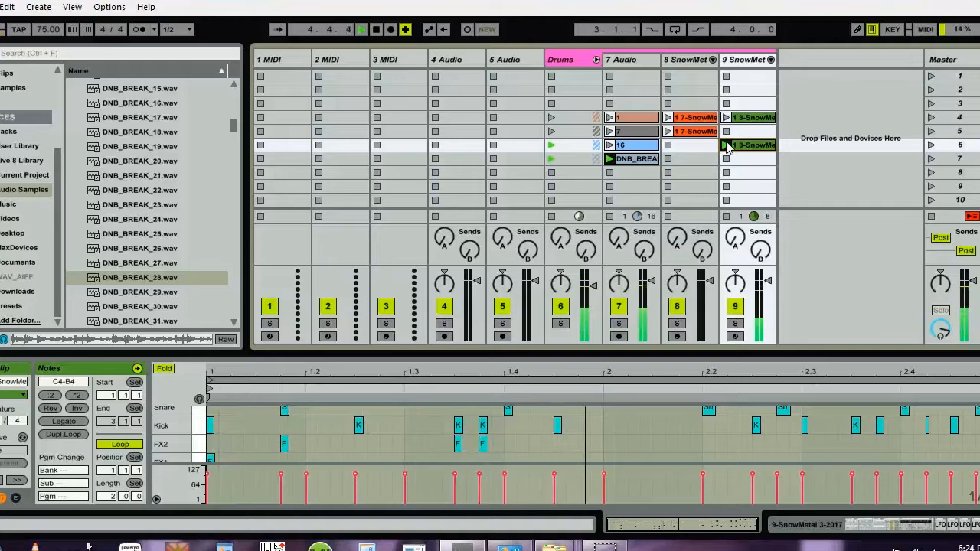
pyautogui.press('space')
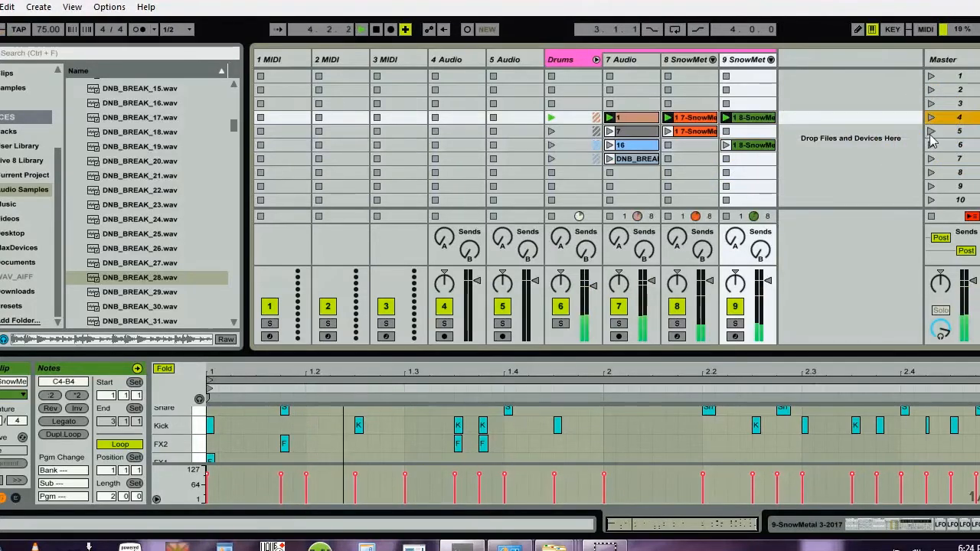
pyautogui.click(930, 132)
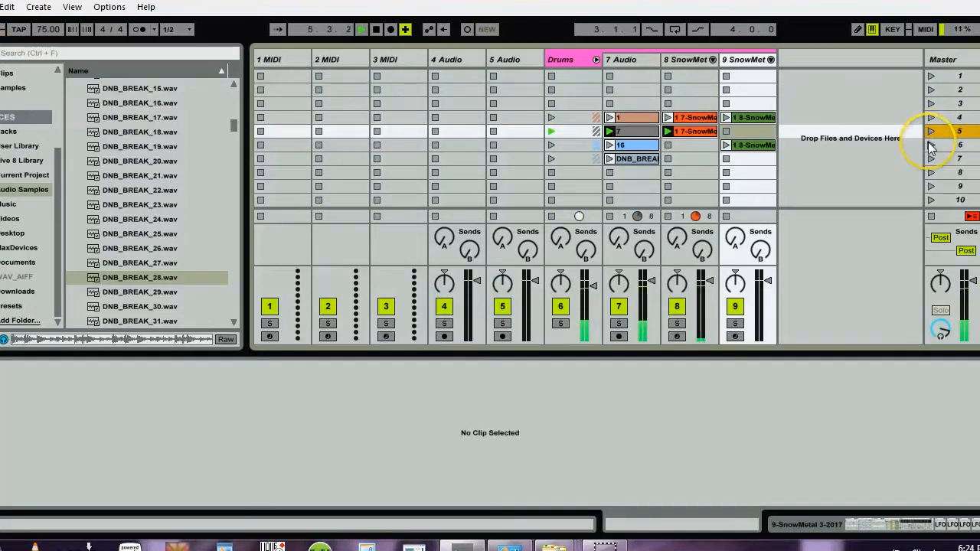
pyautogui.click(929, 145)
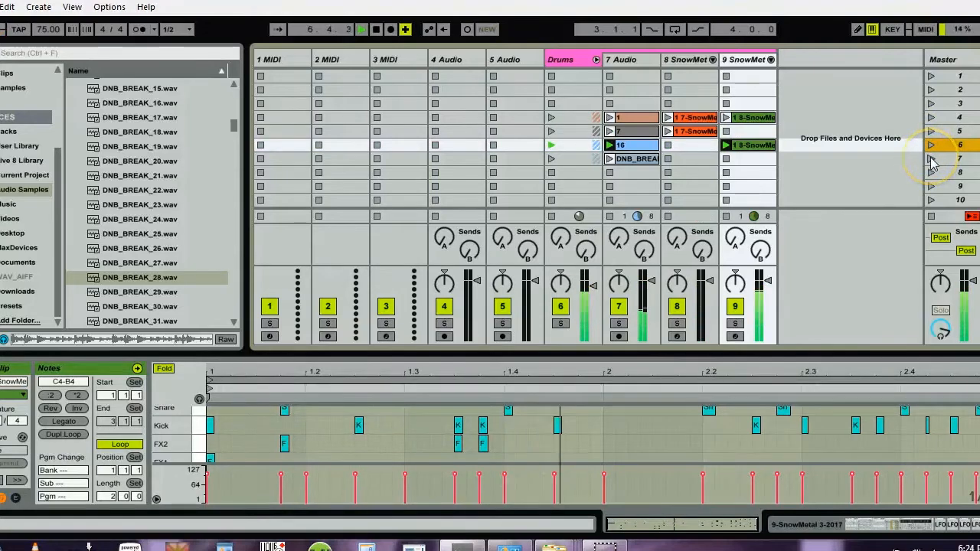
pyautogui.click(931, 159)
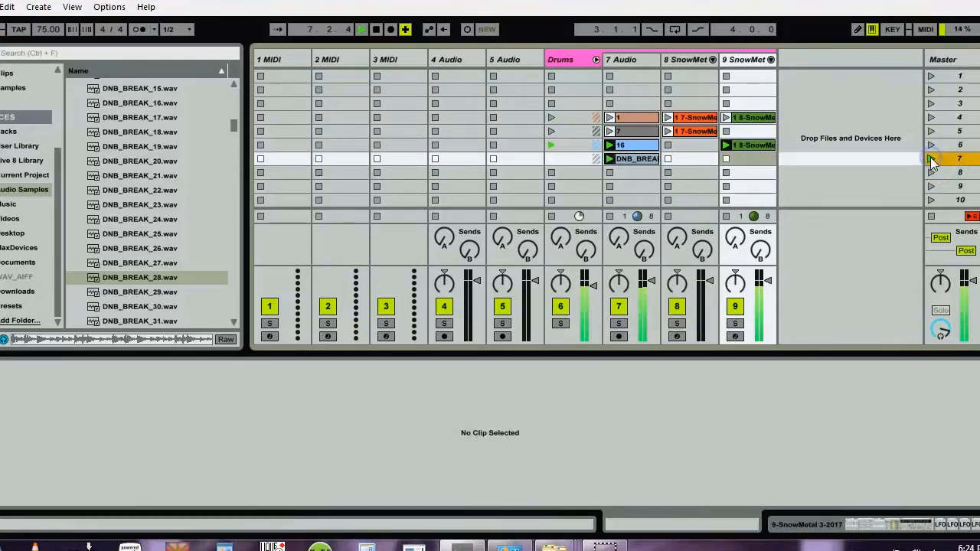
pyautogui.click(930, 117)
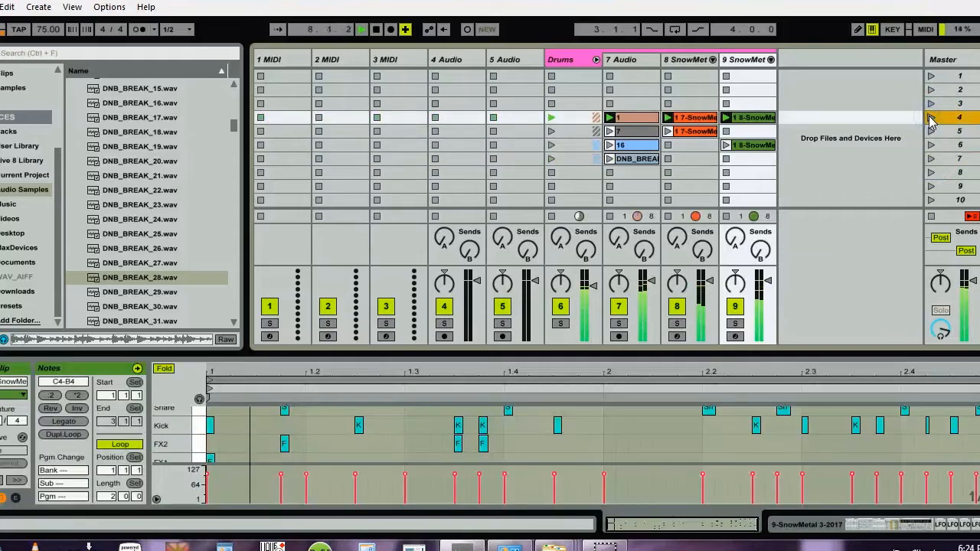
# Turn on Legato launch for the DNB_BREAK_28 clip, play scene 6 and launch the break clip over it
pyautogui.click(641, 158)
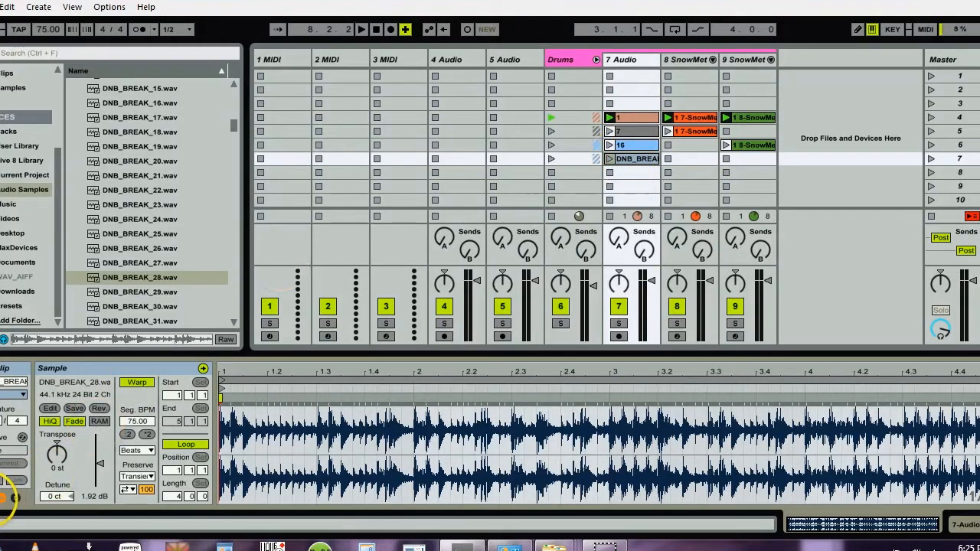
pyautogui.click(4, 498)
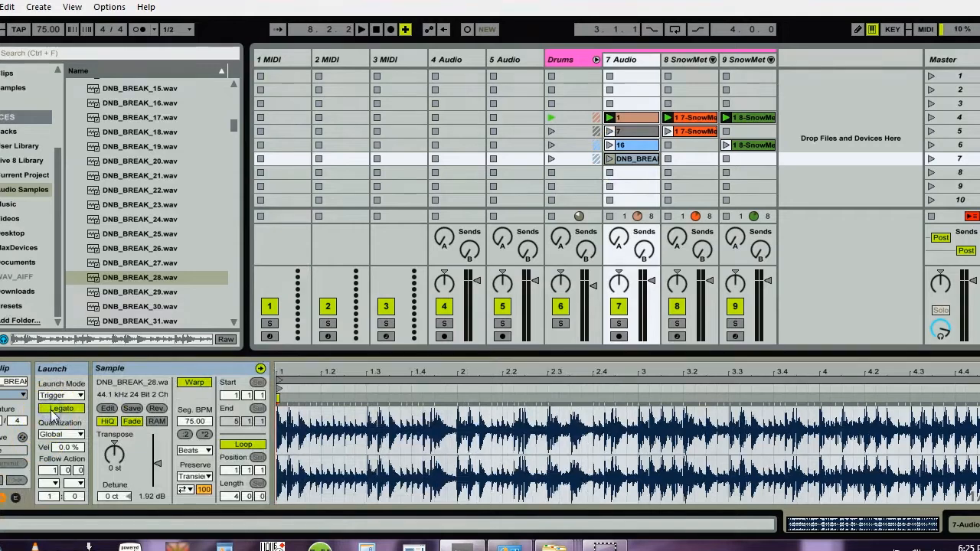
pyautogui.click(928, 143)
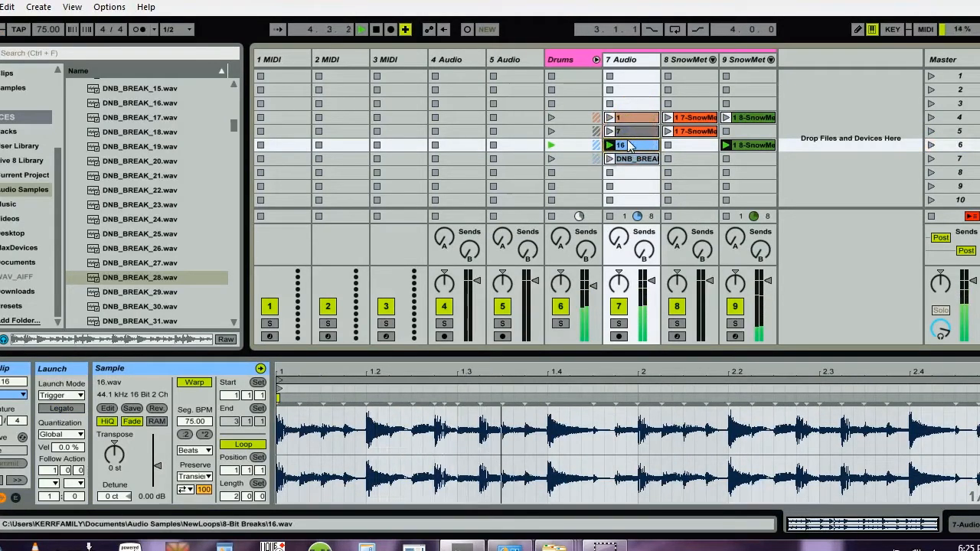
pyautogui.click(610, 160)
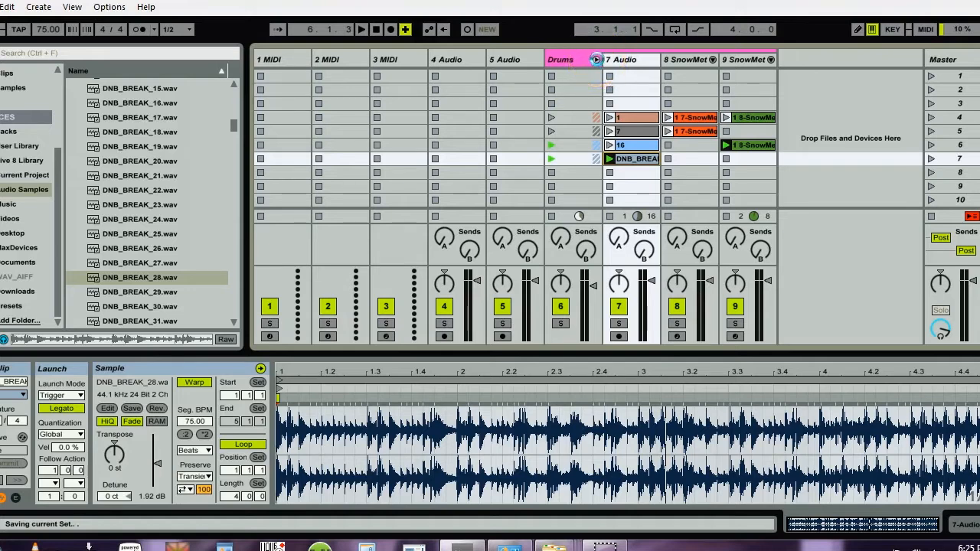
# Copy track 8's scene 5 clip and track 9's scene 6 clip into scene 9 and launch that scene
pyautogui.click(691, 118)
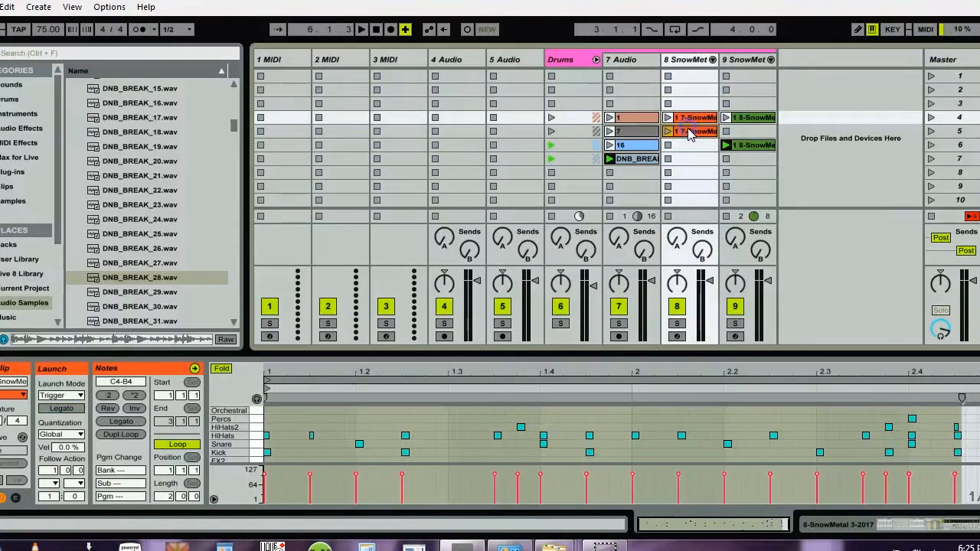
pyautogui.click(691, 133)
pyautogui.hotkey('ctrl', 'd')
pyautogui.moveTo(688, 146); pyautogui.dragTo(682, 187)
pyautogui.click(746, 147)
pyautogui.hotkey('ctrl', 'd')
pyautogui.moveTo(743, 159)
pyautogui.mouseDown()
pyautogui.moveTo(741, 188)
pyautogui.moveTo(737, 175)
pyautogui.mouseUp()
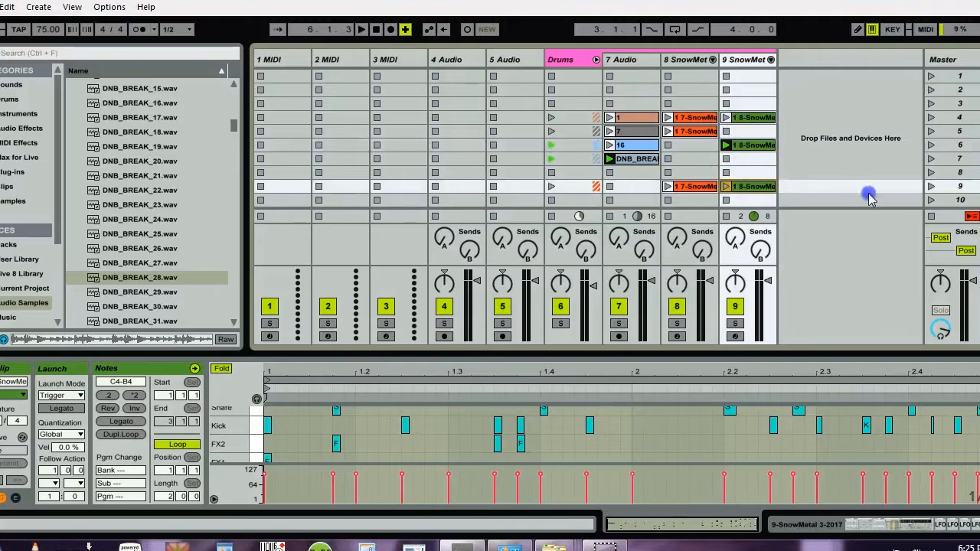
pyautogui.click(930, 187)
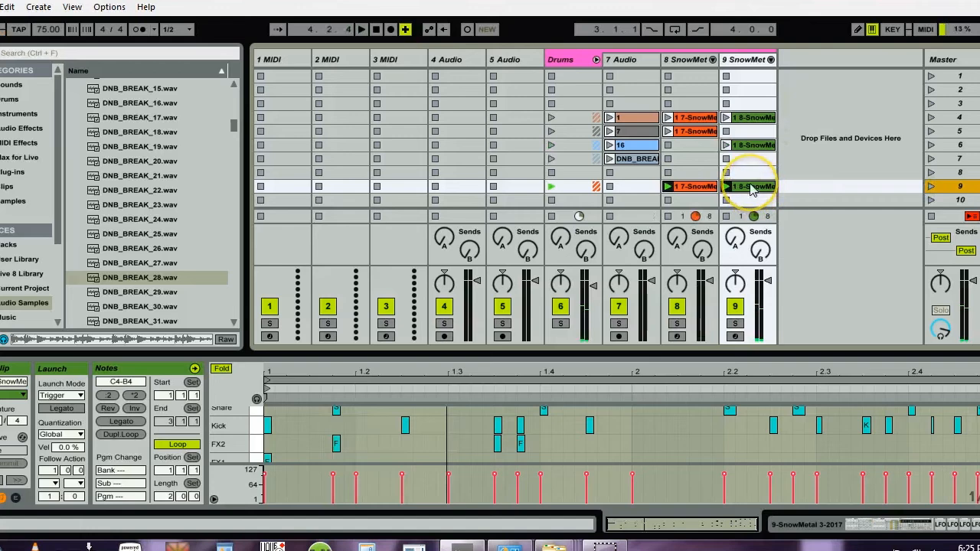
# Raise the clip envelope for the FX1 Select LFO's rate to 6.43 Hz across track 9's scene 9 clip
pyautogui.hotkey('shift', 'Tab')
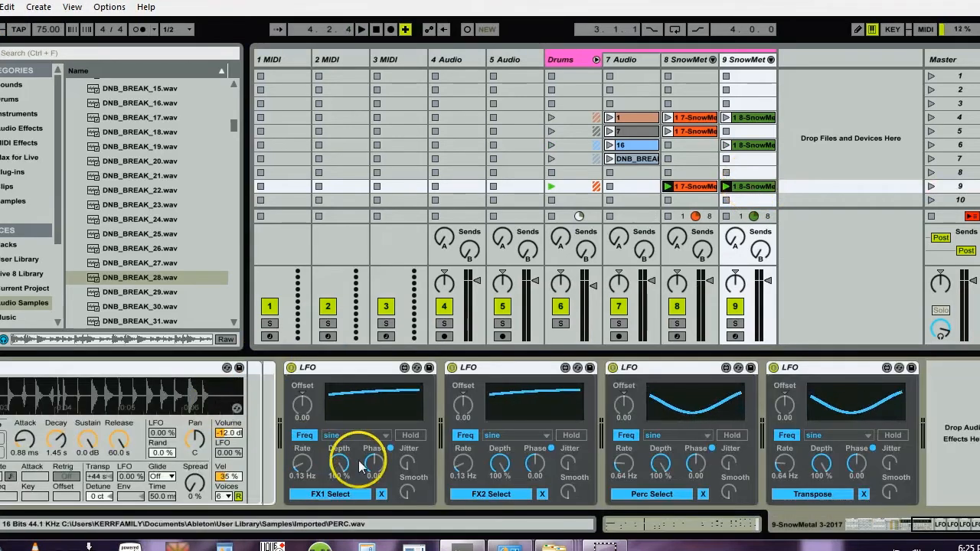
pyautogui.moveTo(923, 528)
pyautogui.mouseDown()
pyautogui.moveTo(860, 534)
pyautogui.moveTo(932, 523)
pyautogui.moveTo(916, 532)
pyautogui.mouseUp()
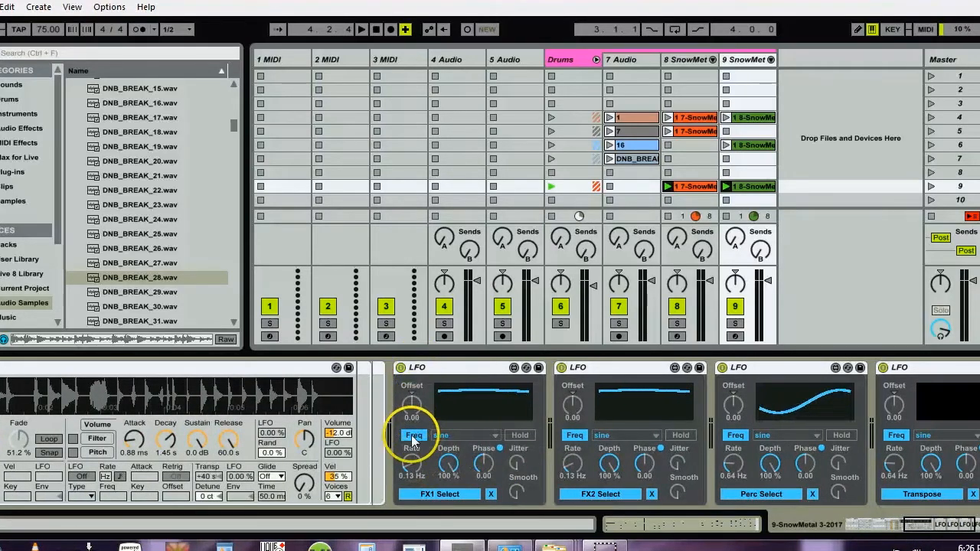
pyautogui.rightClick(410, 465)
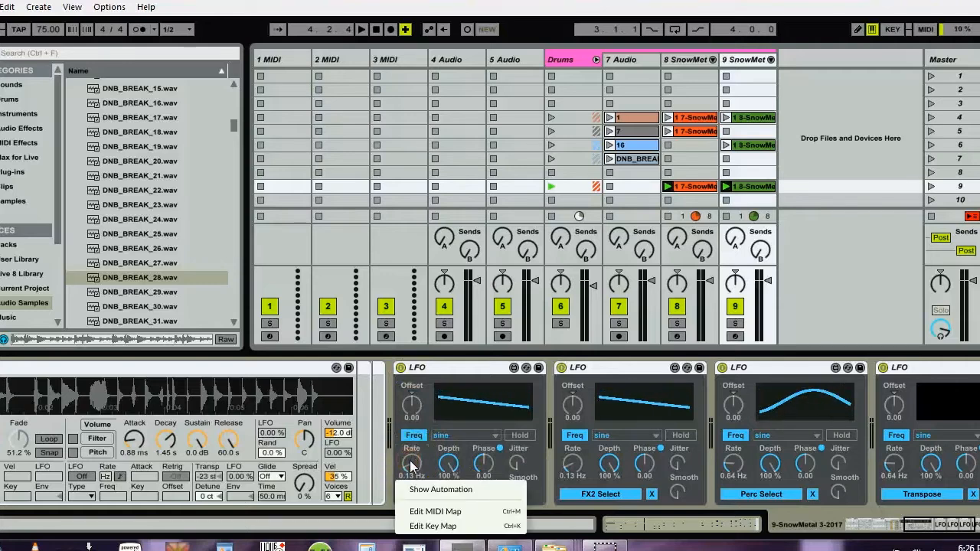
pyautogui.click(421, 489)
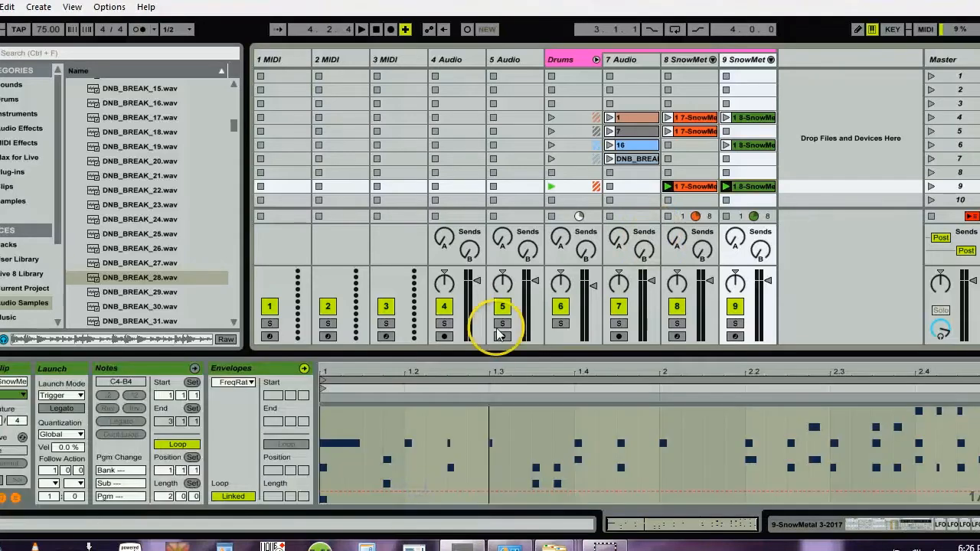
pyautogui.click(276, 367)
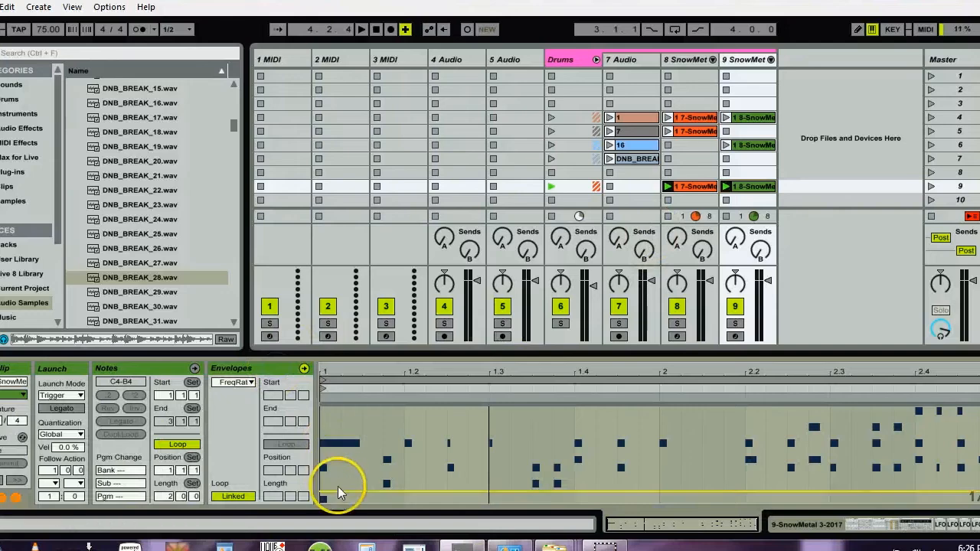
pyautogui.moveTo(340, 493); pyautogui.dragTo(340, 455)
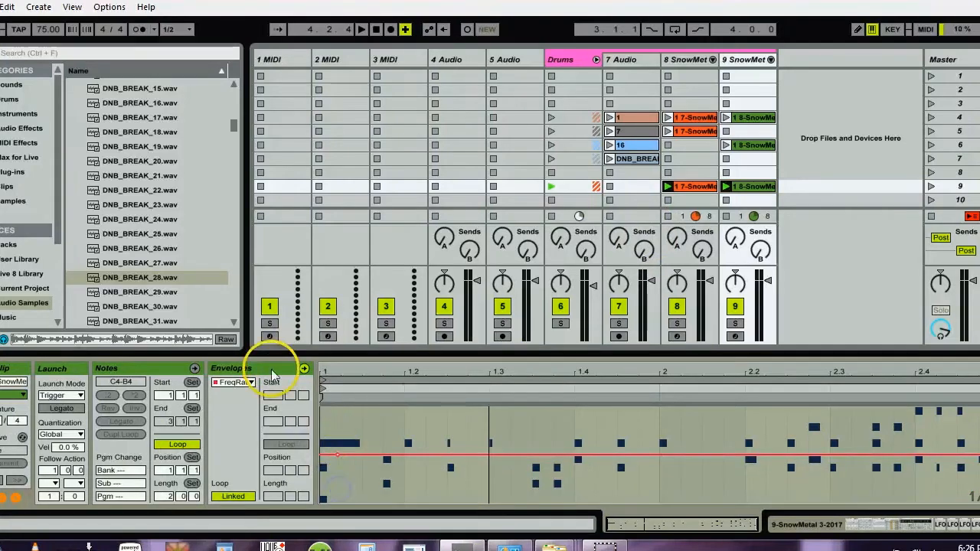
pyautogui.hotkey('shift', 'Tab')
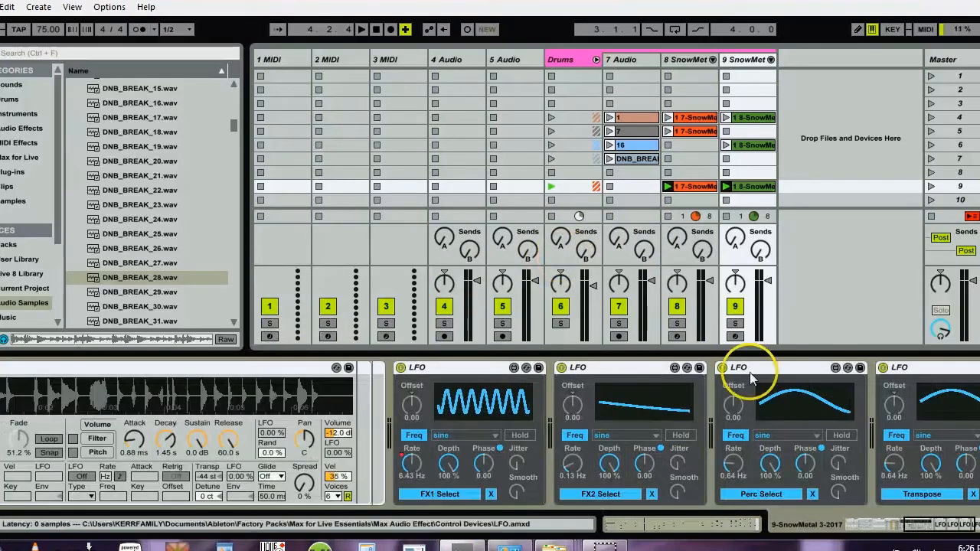
# Set the FX2 Select LFO's rate envelope in the same clip to 3.86 Hz
pyautogui.rightClick(576, 462)
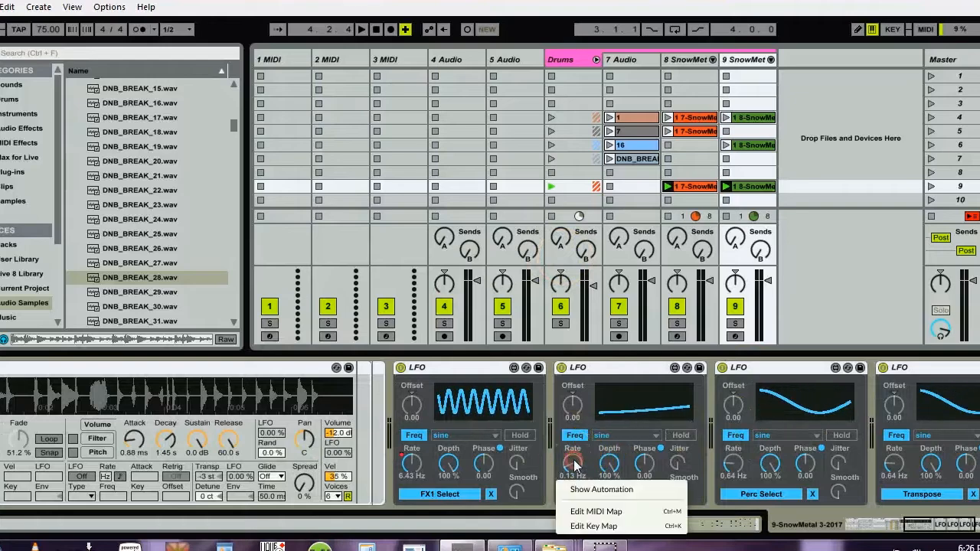
pyautogui.click(578, 491)
pyautogui.moveTo(561, 491); pyautogui.dragTo(562, 462)
pyautogui.hotkey('shift', 'Tab')
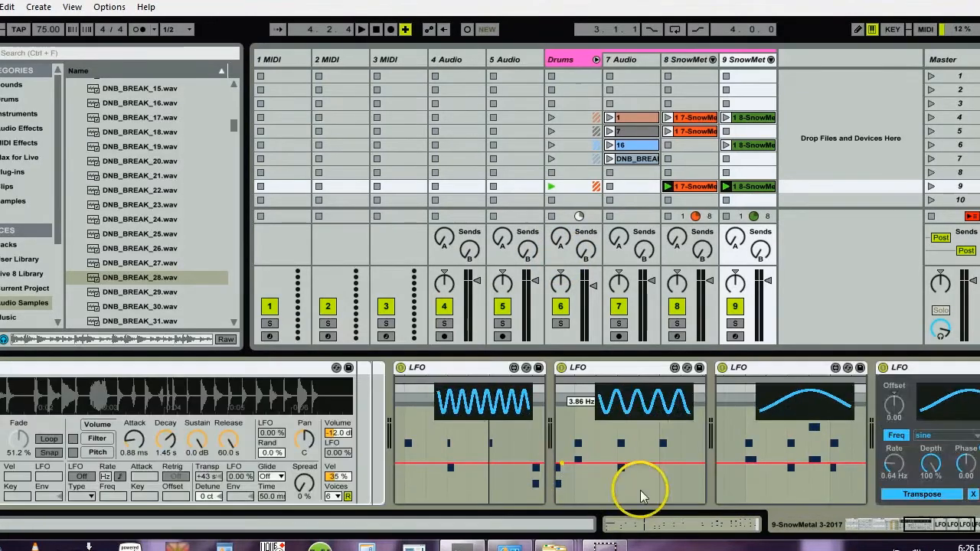
# Lower the Perc Select LFO's rate envelope in the clip to 0.17 Hz
pyautogui.rightClick(733, 464)
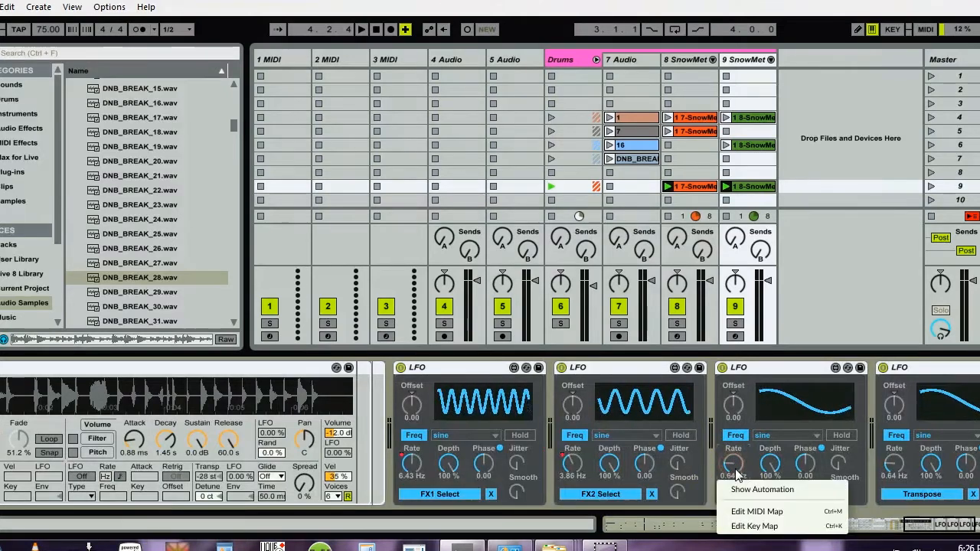
pyautogui.click(736, 488)
pyautogui.moveTo(596, 482); pyautogui.dragTo(596, 491)
pyautogui.hotkey('shift', 'Tab')
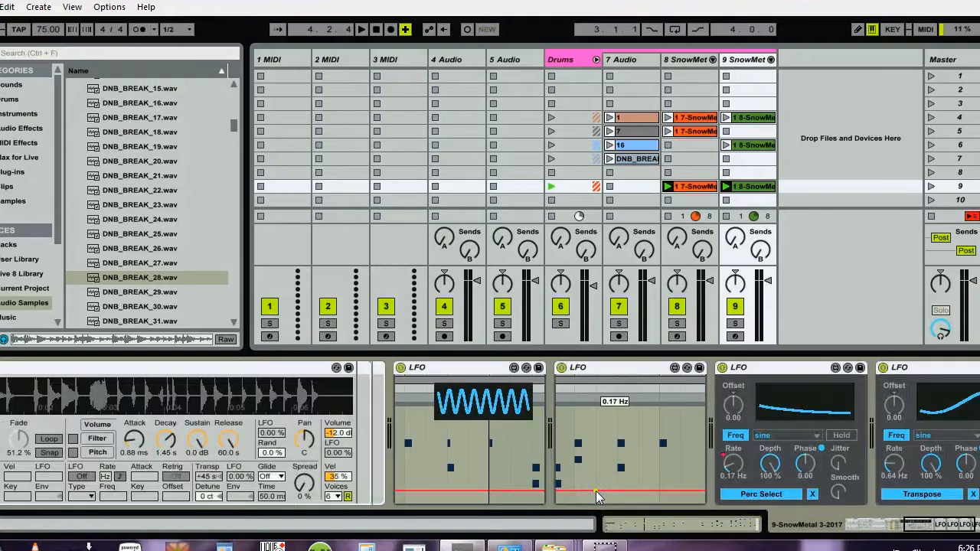
# Set the Transpose LFO's rate envelope in the clip to 2.78 Hz
pyautogui.rightClick(895, 461)
pyautogui.click(902, 489)
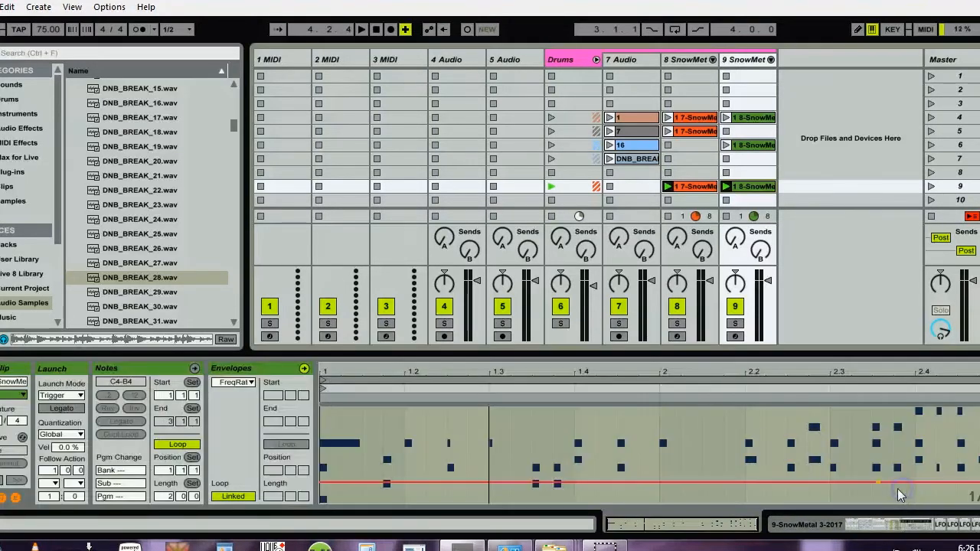
pyautogui.moveTo(649, 484); pyautogui.dragTo(648, 470)
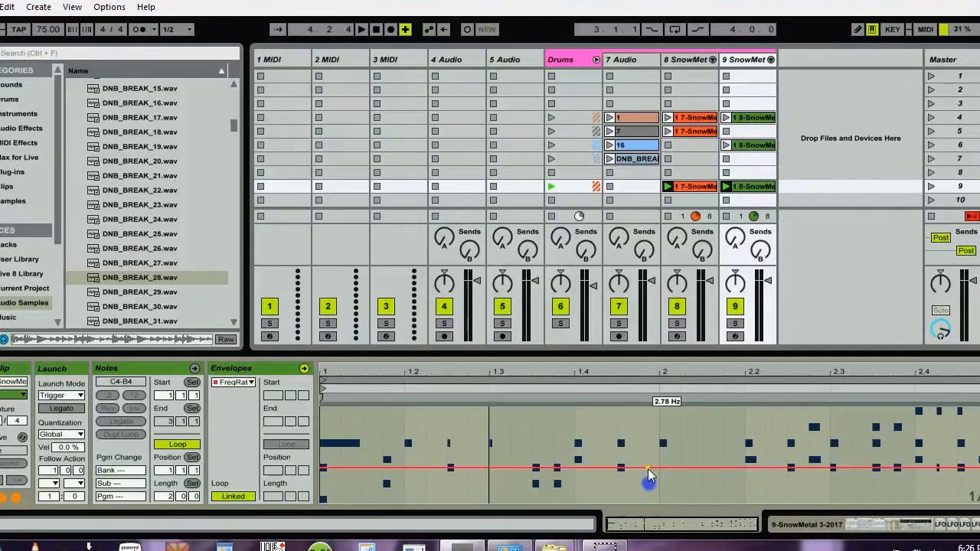
pyautogui.hotkey('shift', 'Tab')
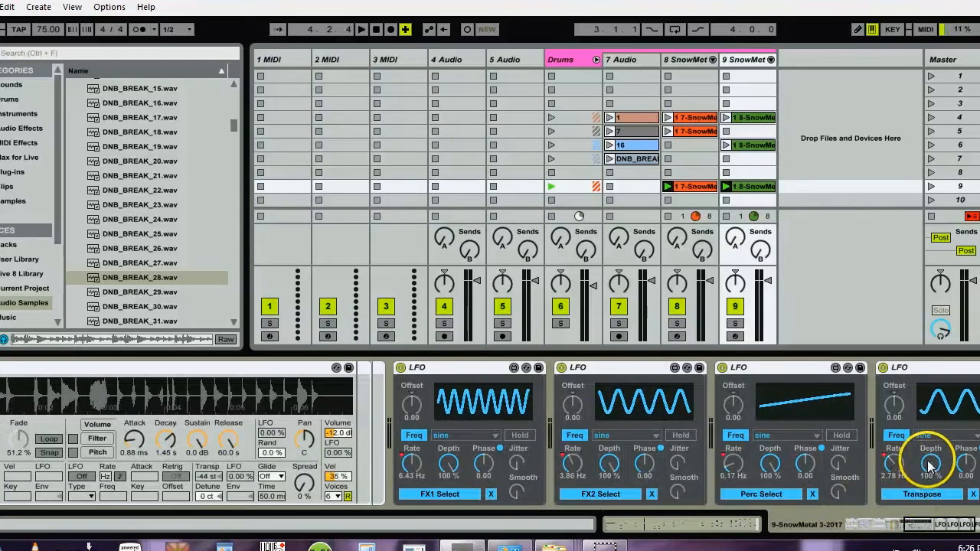
# Set the Transpose LFO's shape envelope in the clip to random
pyautogui.rightClick(925, 437)
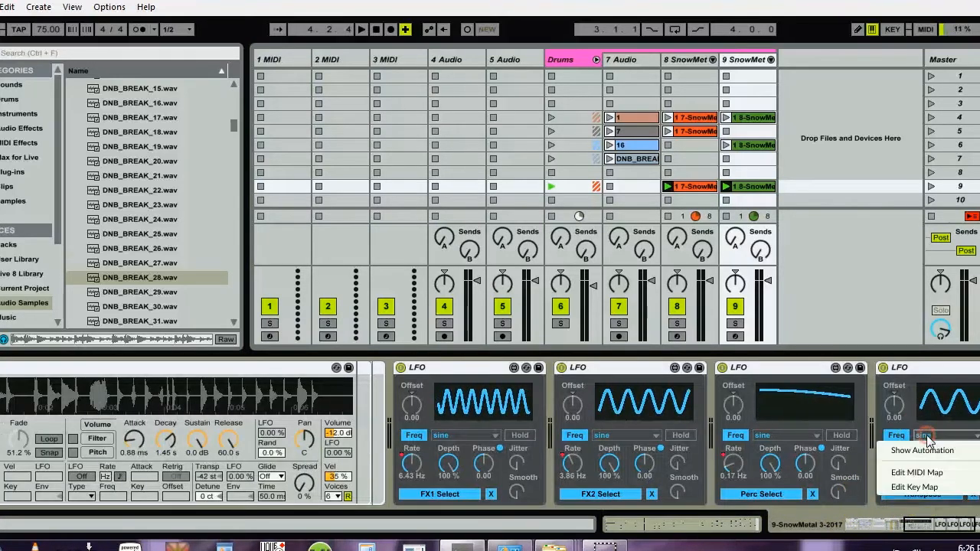
pyautogui.click(921, 451)
pyautogui.moveTo(613, 486); pyautogui.dragTo(612, 427)
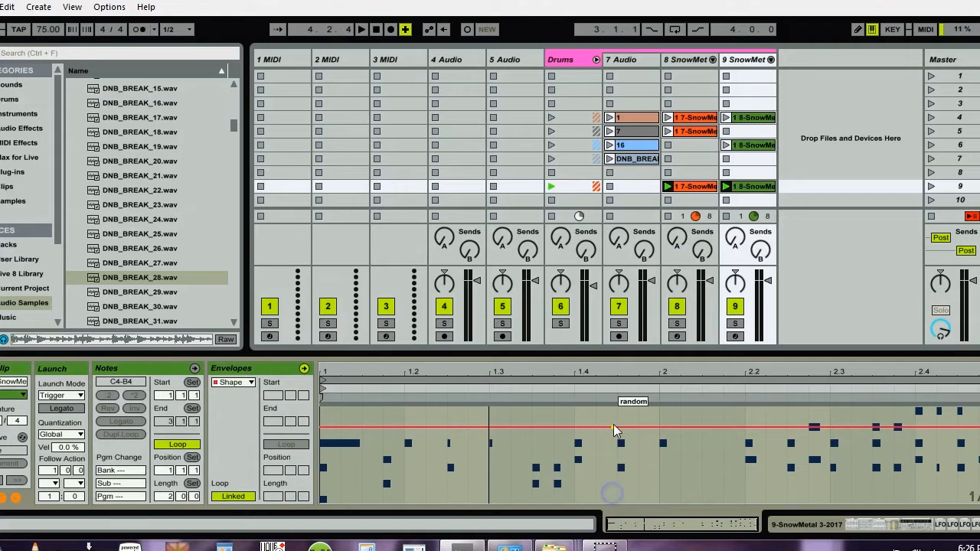
pyautogui.hotkey('shift', 'Tab')
# Draw an FX1 Select envelope in track 8's scene 9 clip, rising to a peak just after bar 2 and falling back just after 2.2
pyautogui.click(698, 197)
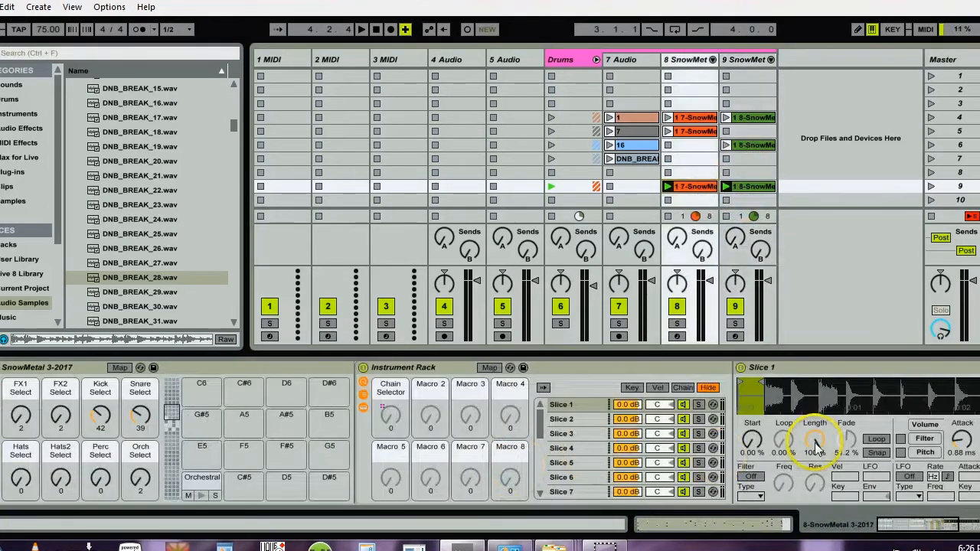
pyautogui.moveTo(892, 524); pyautogui.dragTo(859, 528)
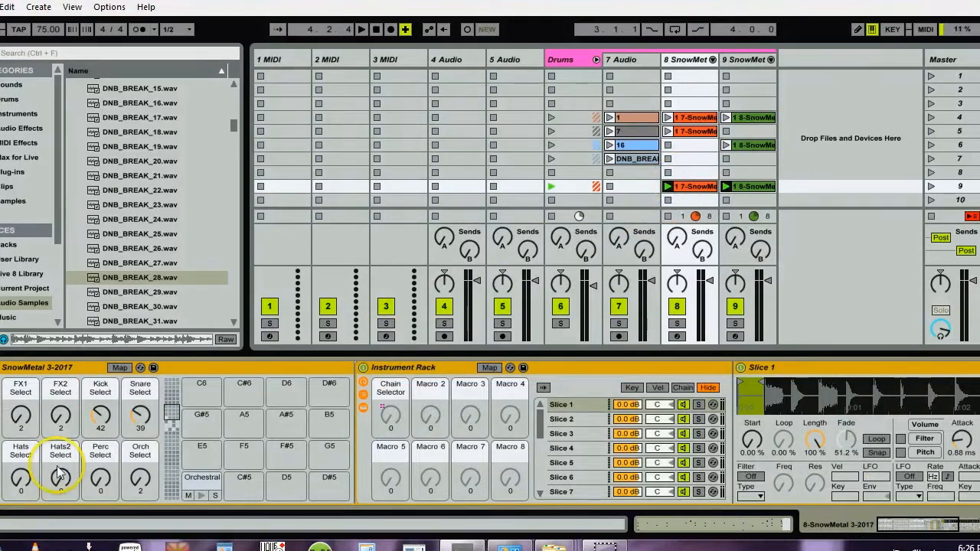
pyautogui.rightClick(23, 425)
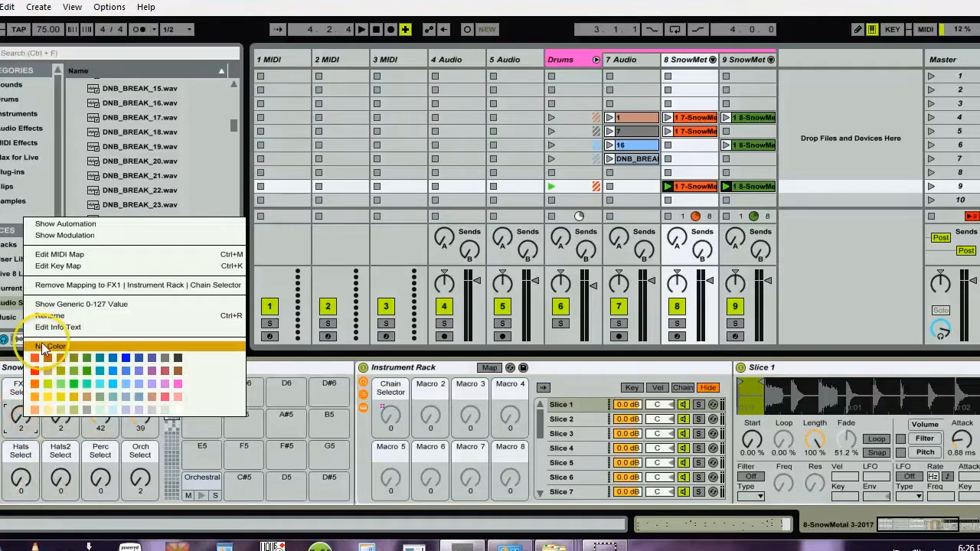
pyautogui.click(44, 228)
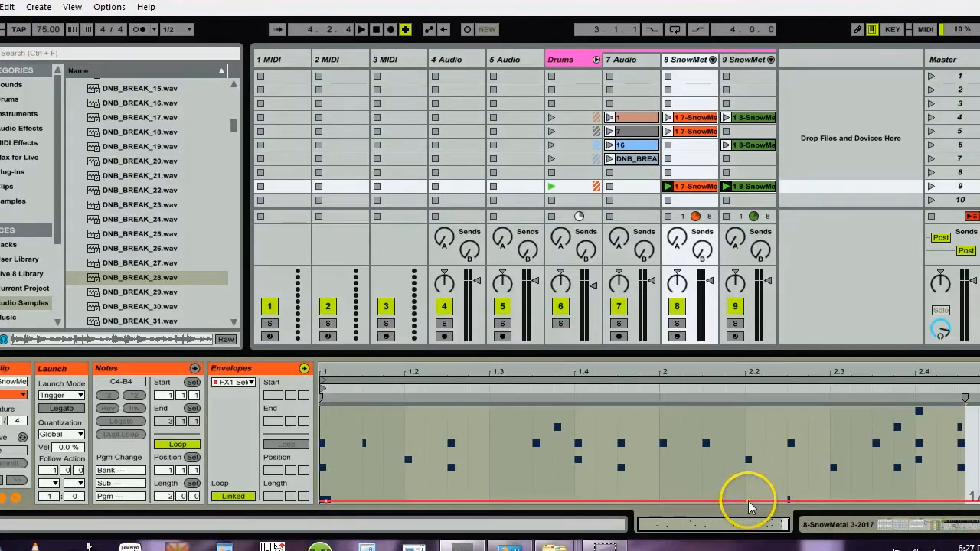
pyautogui.moveTo(748, 501)
pyautogui.mouseDown()
pyautogui.moveTo(669, 402)
pyautogui.moveTo(701, 410)
pyautogui.moveTo(762, 497)
pyautogui.mouseUp()
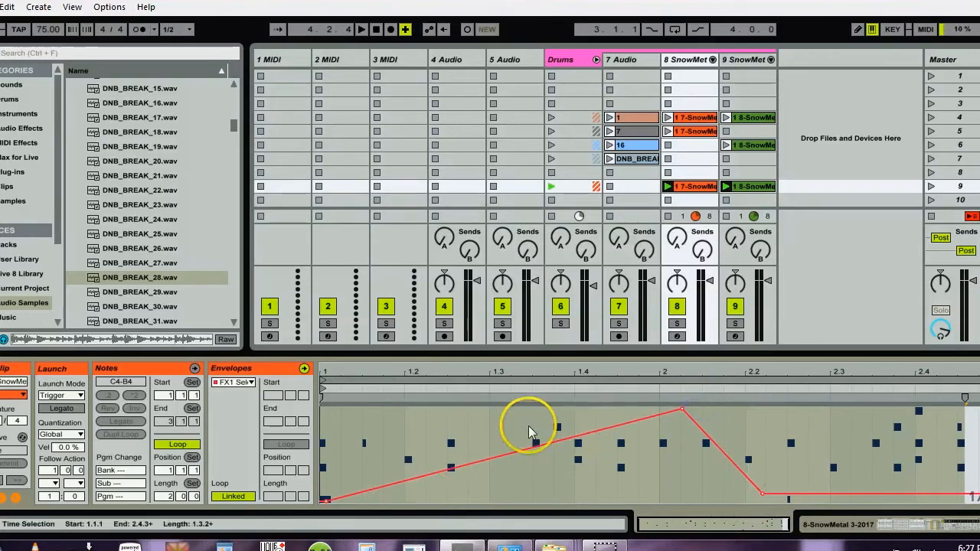
# Unlink the FX1 Select envelope from the clip, shorten its loop to end at 2.2.3, and launch scene 9
pyautogui.click(233, 496)
pyautogui.click(323, 389)
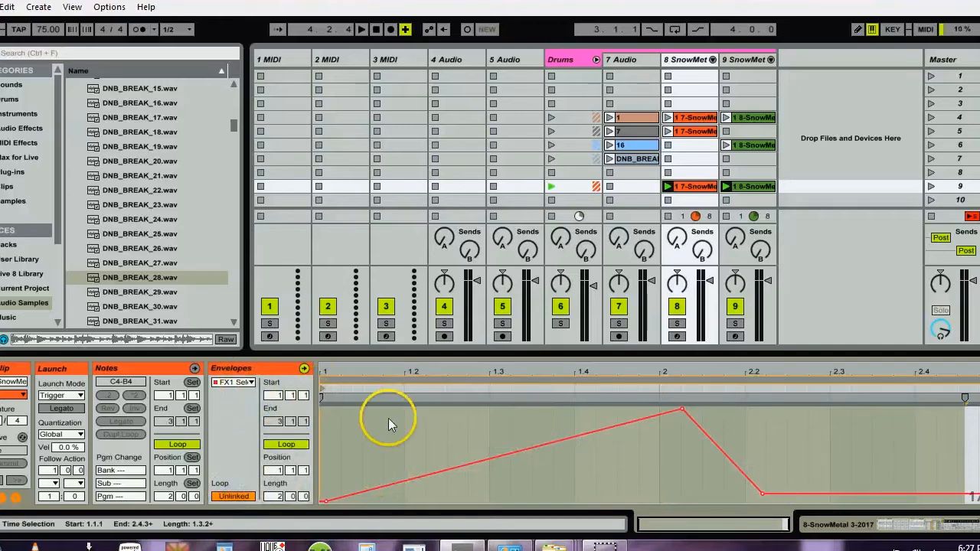
pyautogui.moveTo(966, 402); pyautogui.dragTo(762, 409)
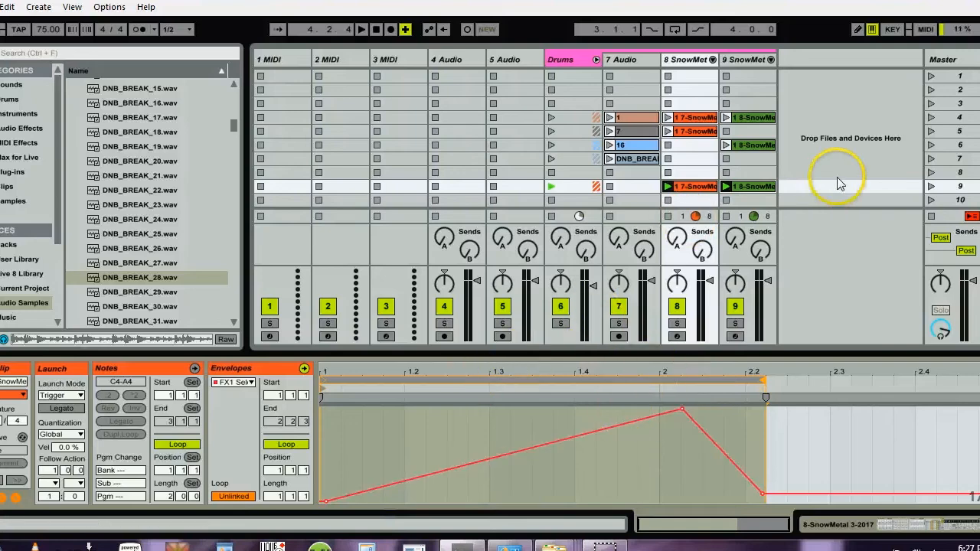
pyautogui.click(931, 187)
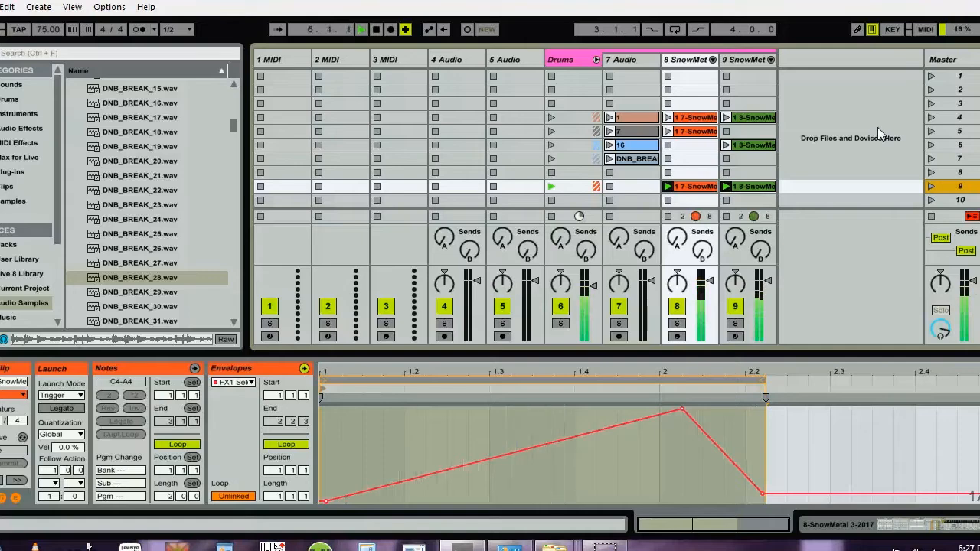
# Move the empty 5 Audio track to the end of the track row, after the Drums group
pyautogui.click(734, 58)
pyautogui.click(579, 57)
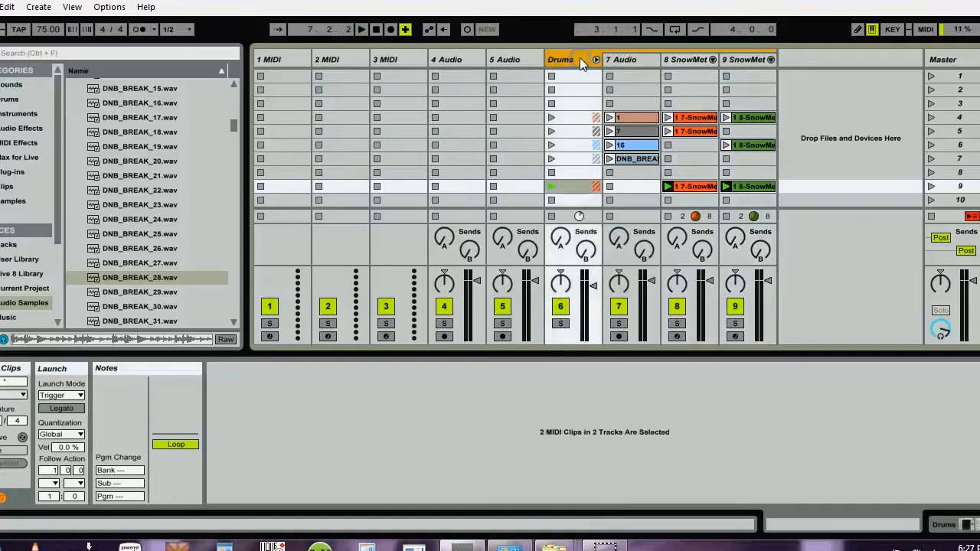
pyautogui.click(519, 59)
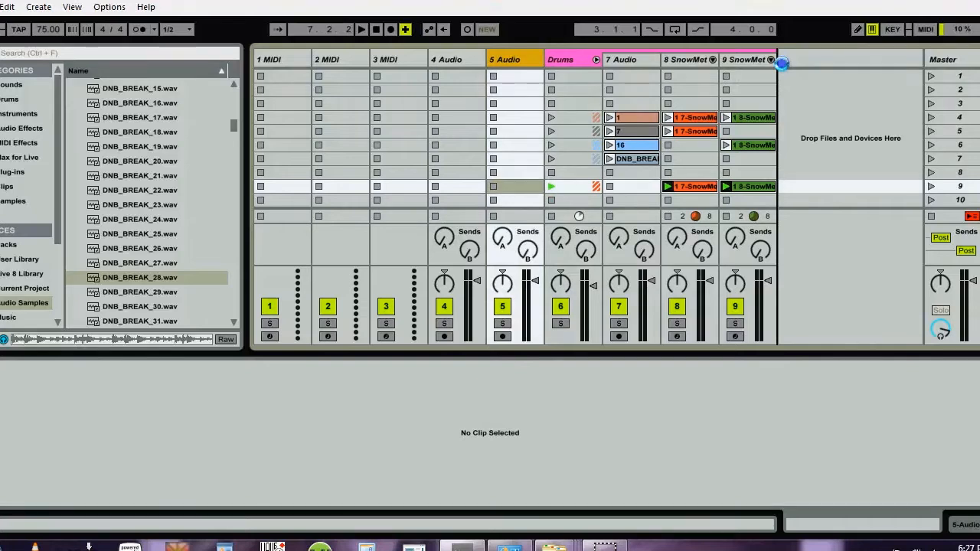
pyautogui.moveTo(781, 63); pyautogui.dragTo(781, 68)
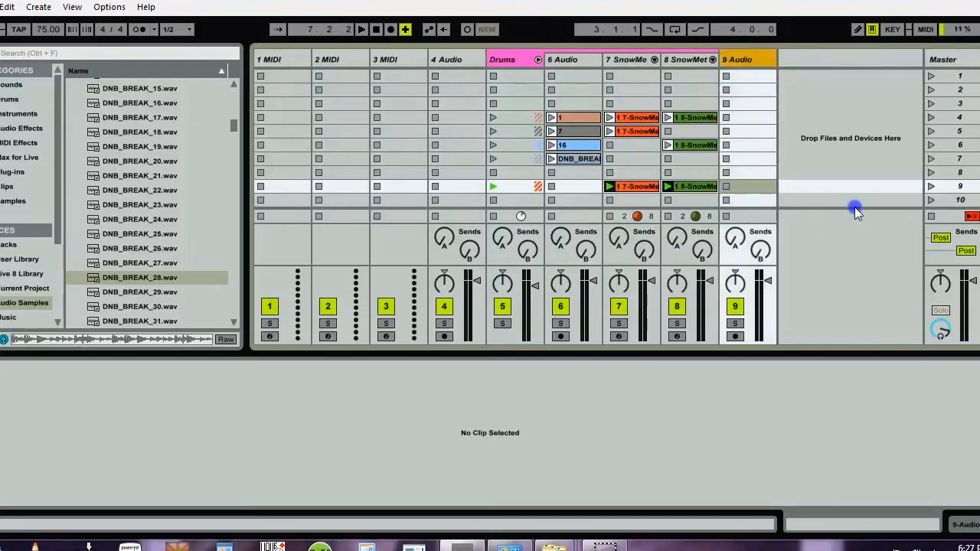
# Set the moved 9 Audio track's input to the Drums group, Post Mixer, showing and hiding the In/Out section
pyautogui.hotkey('ctrl', 'alt', 'i')
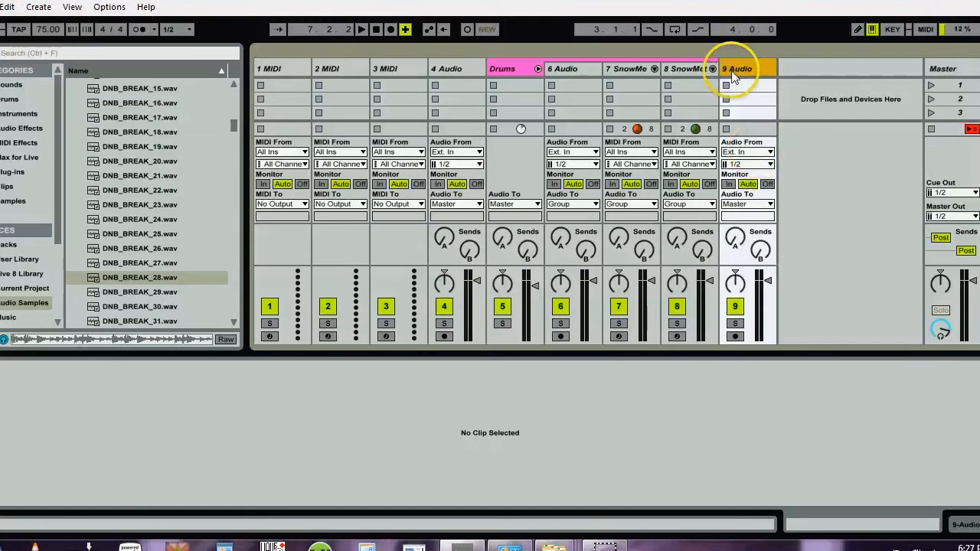
pyautogui.click(753, 156)
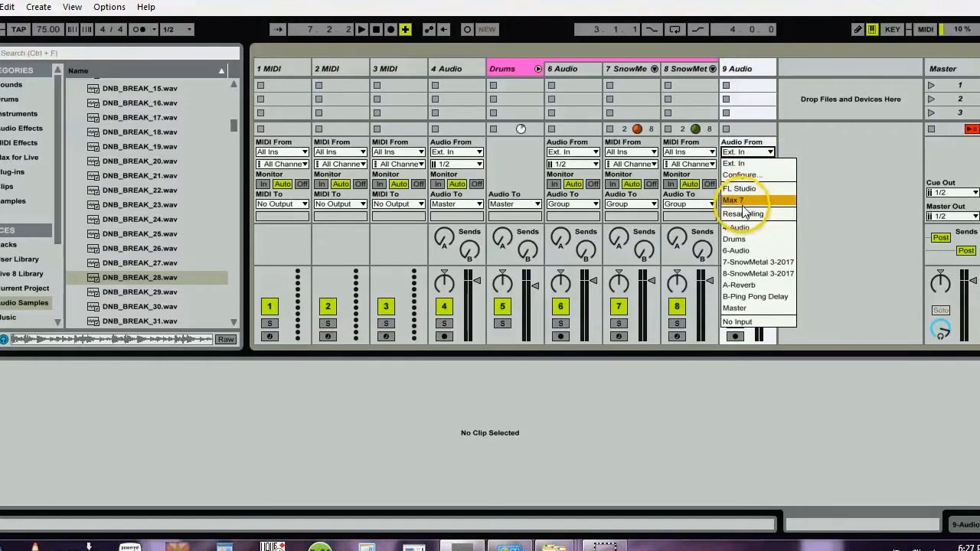
pyautogui.click(737, 241)
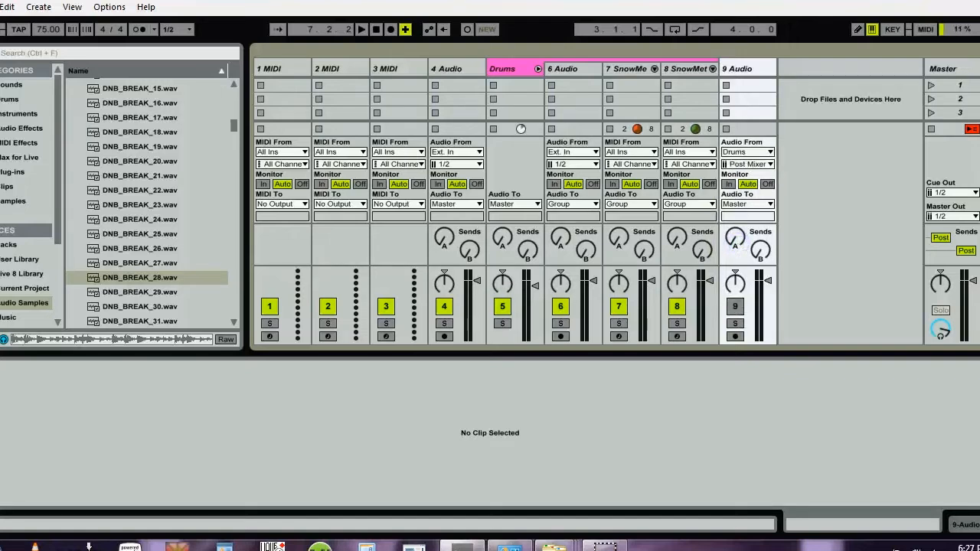
pyautogui.hotkey('ctrl', 'alt', 'i')
# Arm 9 Audio, record the Drums group into its scene 9 slot for eight bars, and disarm the track
pyautogui.click(735, 336)
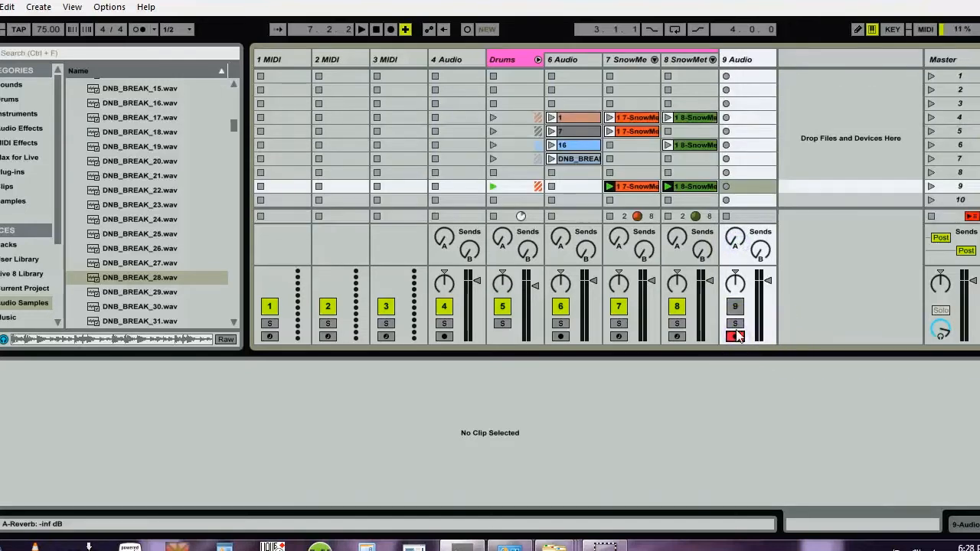
pyautogui.click(726, 187)
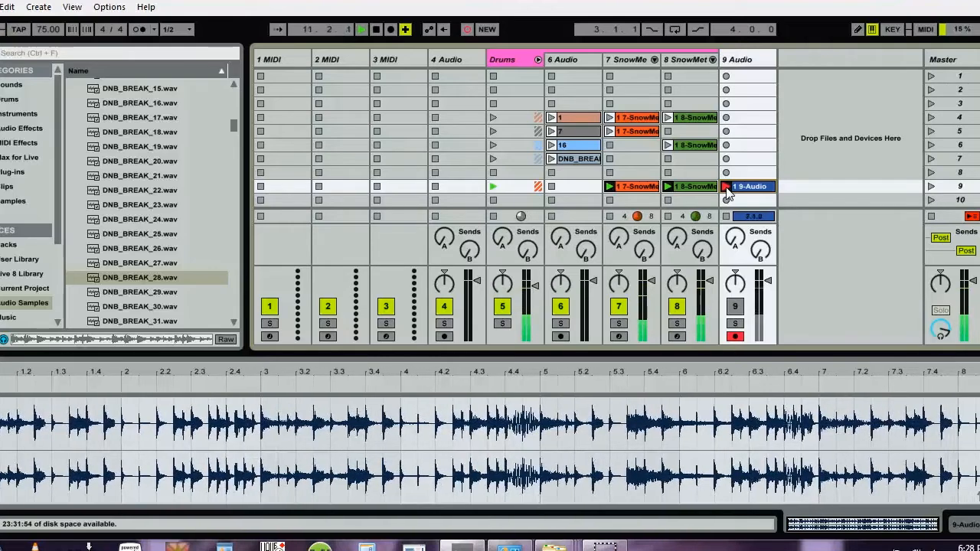
pyautogui.click(727, 190)
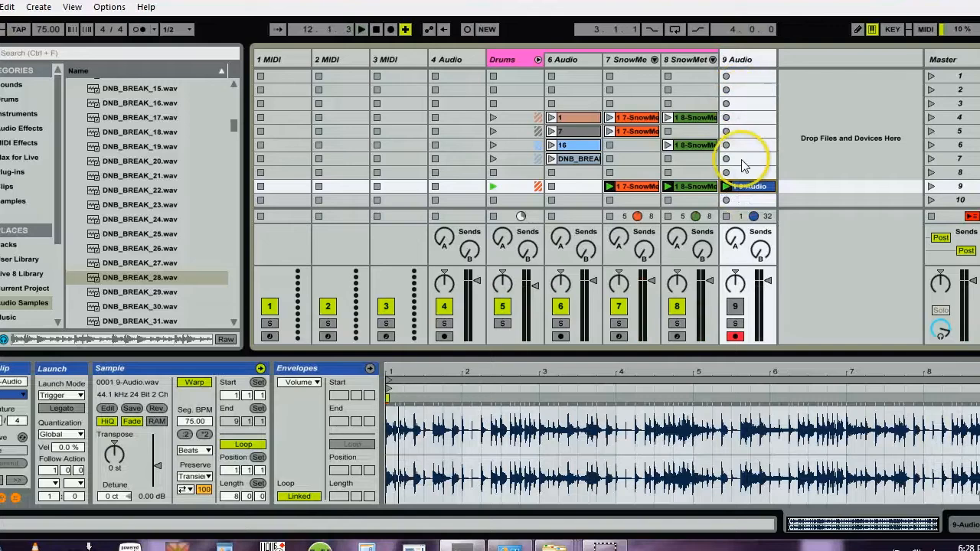
pyautogui.click(736, 337)
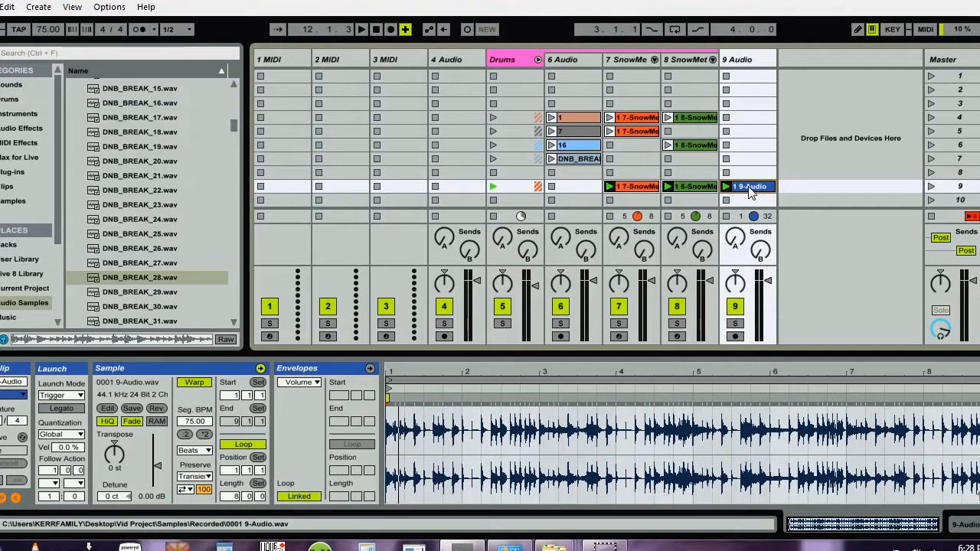
# Paste the recorded 9-Audio clip at bar 4 of the 9 Audio arrangement track, then unfold the track and play it from the arrangement
pyautogui.press('Tab')
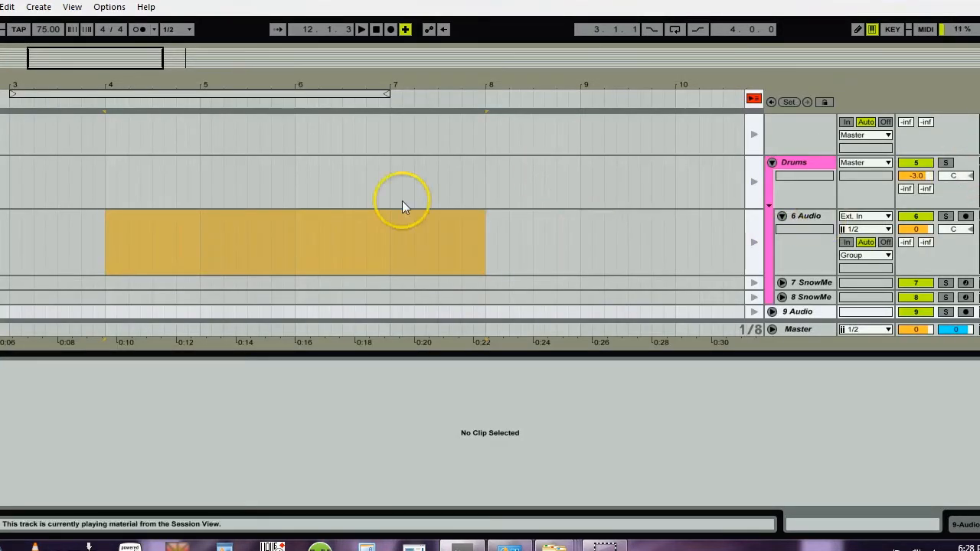
pyautogui.click(106, 309)
pyautogui.hotkey('ctrl', 'v')
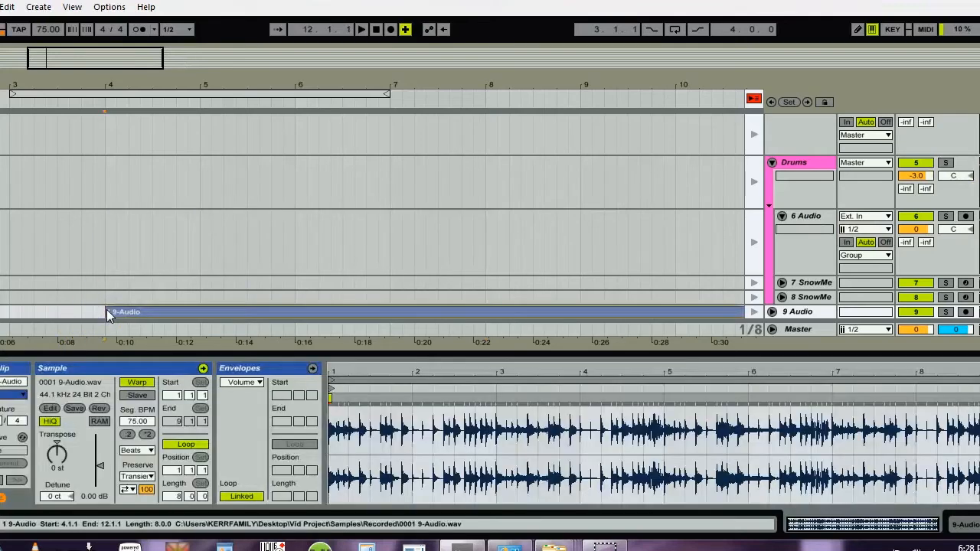
pyautogui.click(754, 98)
pyautogui.click(772, 312)
pyautogui.moveTo(584, 86); pyautogui.dragTo(437, 86)
pyautogui.press('space')
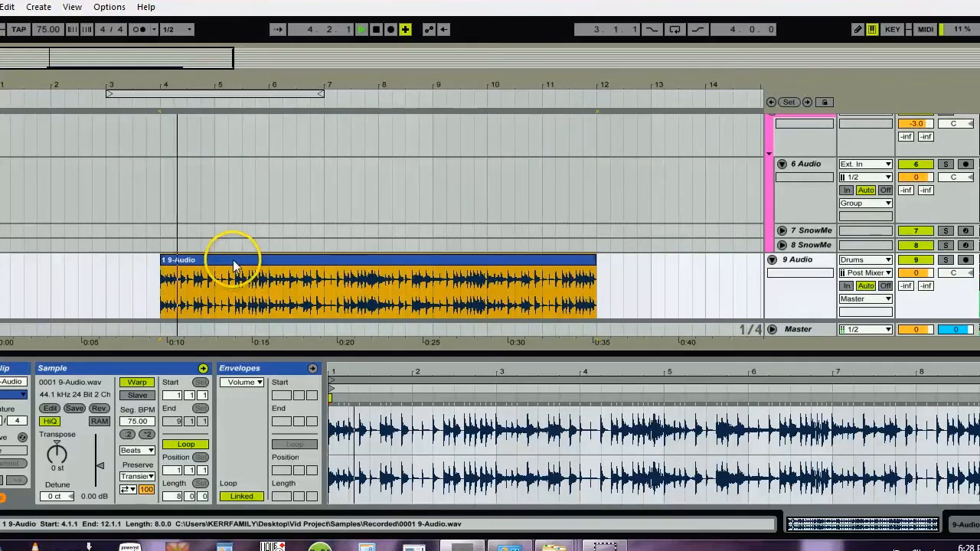
# Raise the 9-Audio clip's gain to 4.44 dB and audition it
pyautogui.click(101, 465)
pyautogui.moveTo(103, 466); pyautogui.dragTo(84, 466)
pyautogui.press('space')
pyautogui.press('space')
pyautogui.press('space')
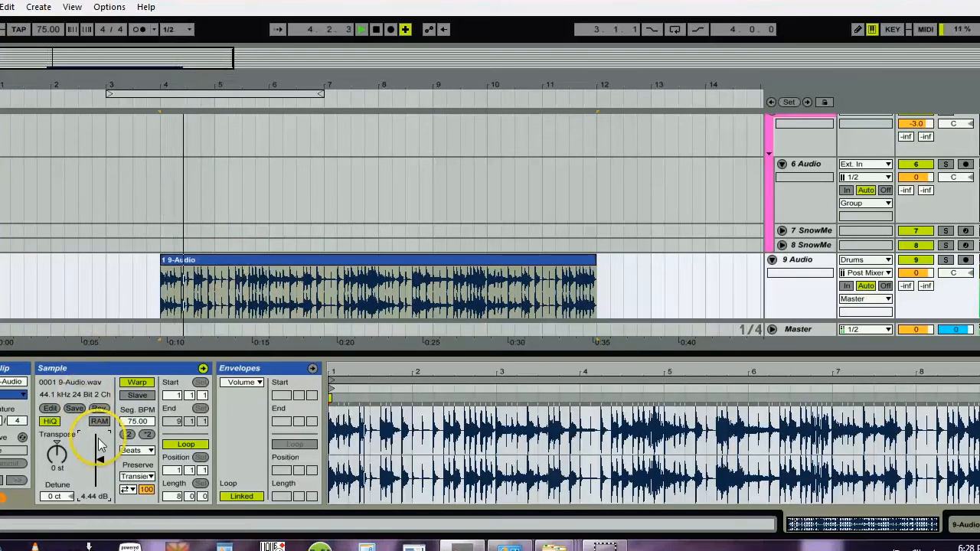
# Turn off transient looping in the clip's Beats warp settings and audition the result
pyautogui.click(127, 489)
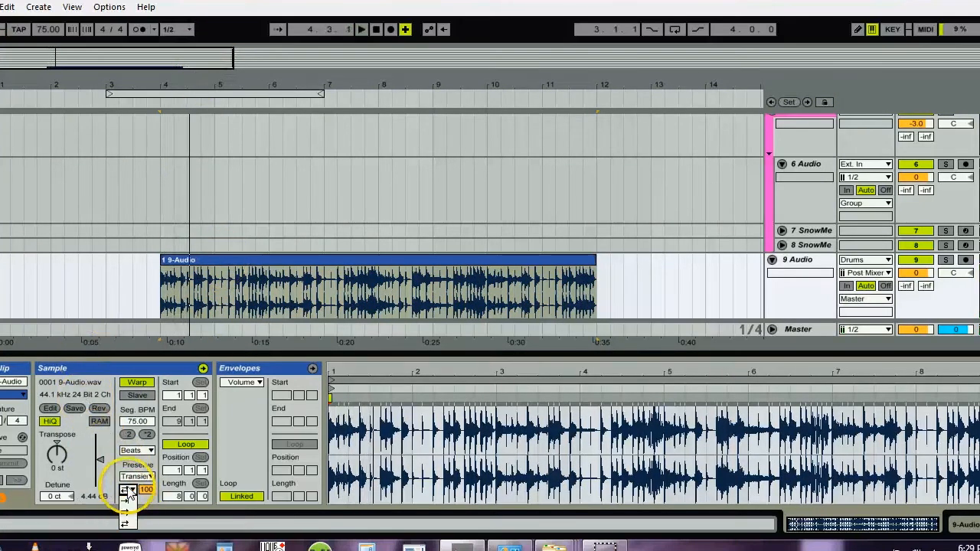
pyautogui.click(129, 501)
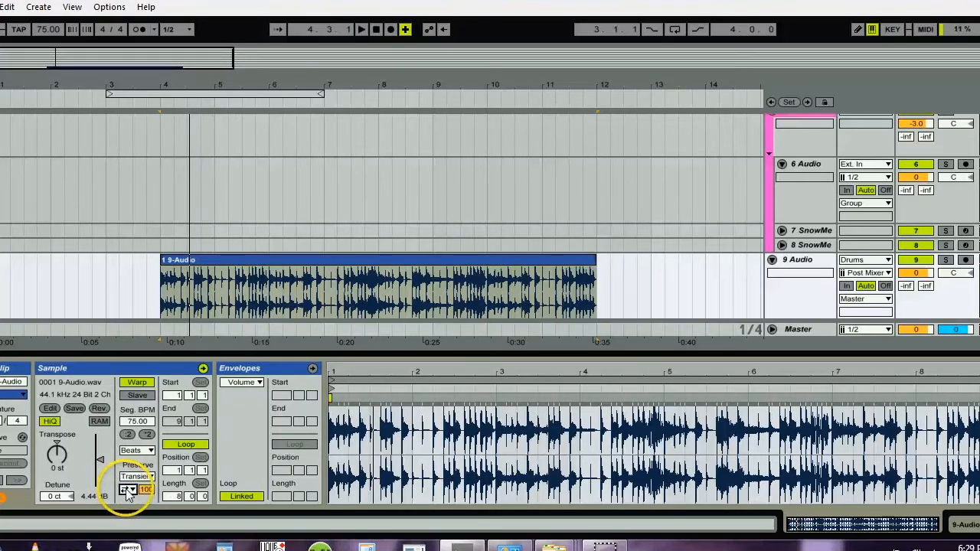
pyautogui.moveTo(360, 372); pyautogui.dragTo(356, 367)
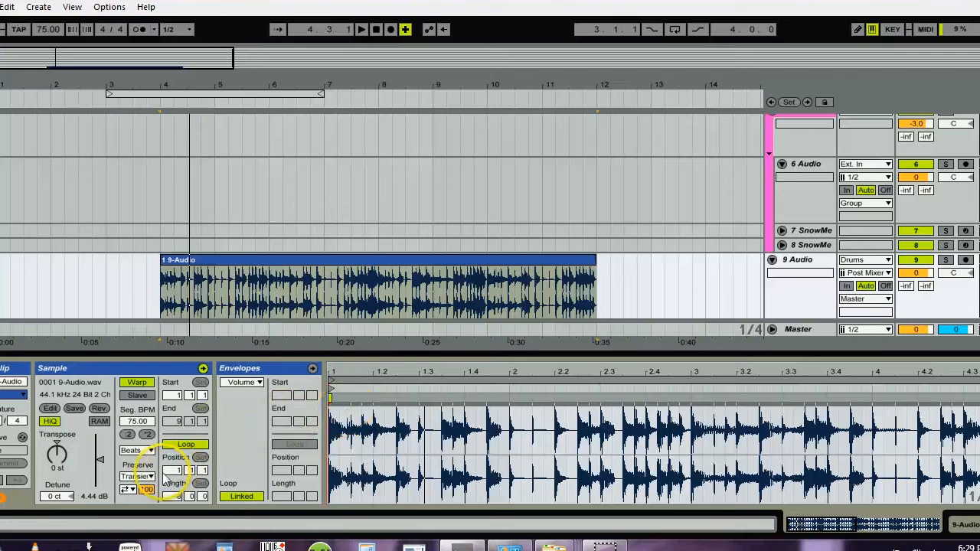
pyautogui.click(127, 489)
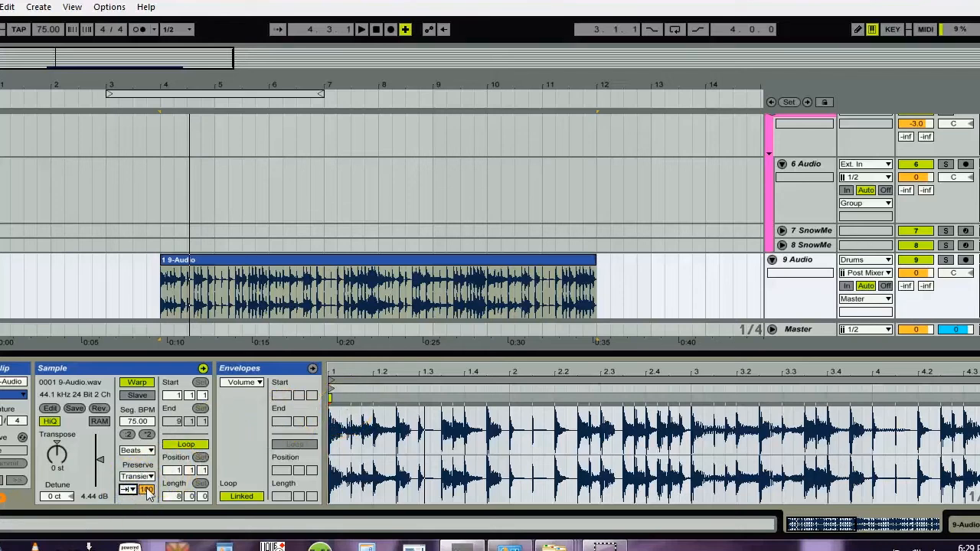
pyautogui.press('space')
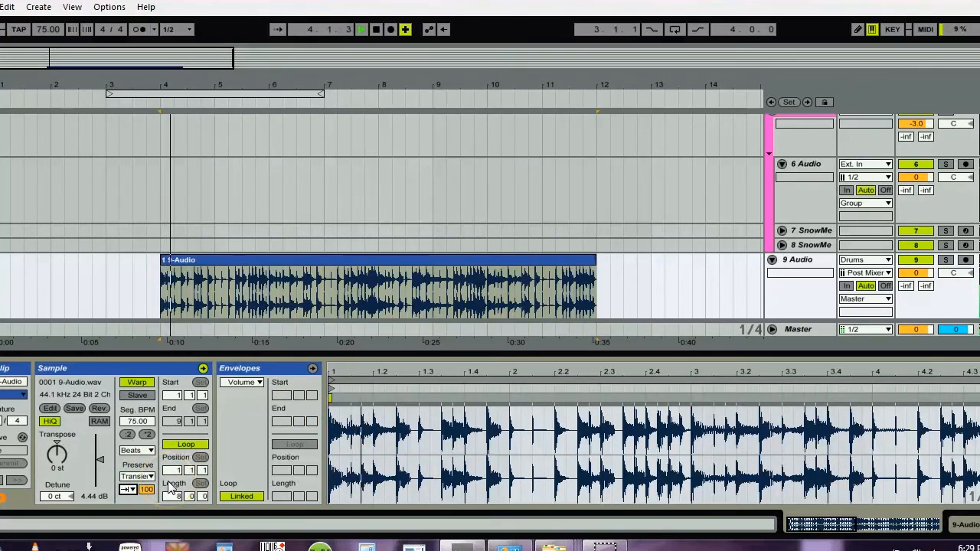
pyautogui.press('space')
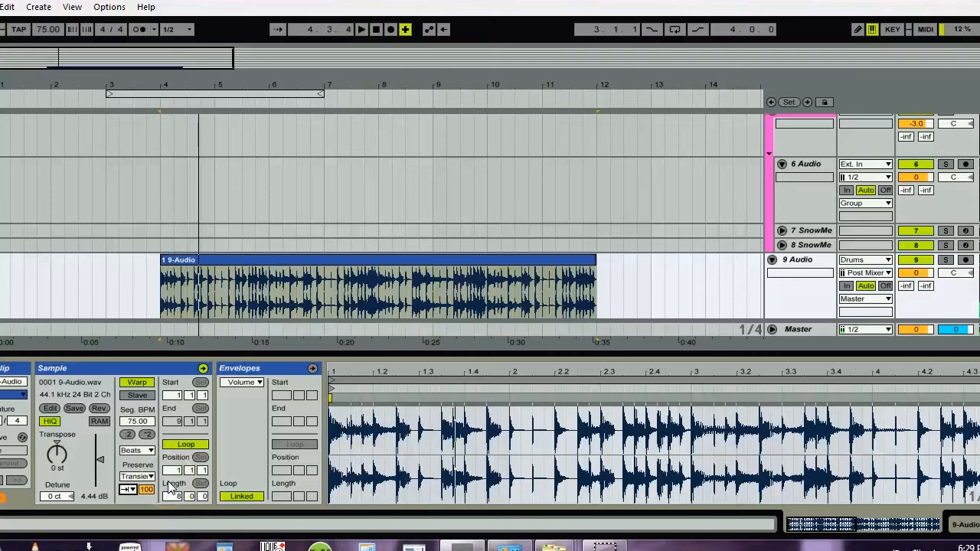
# Try transposing the clip up 16 st and compare transient looping off with back-and-forth looping
pyautogui.click(58, 453)
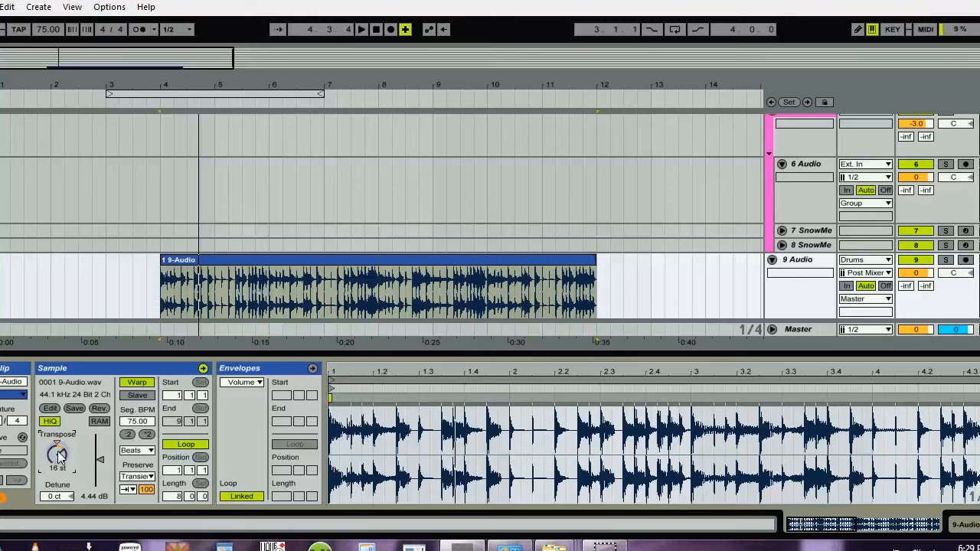
pyautogui.press('space')
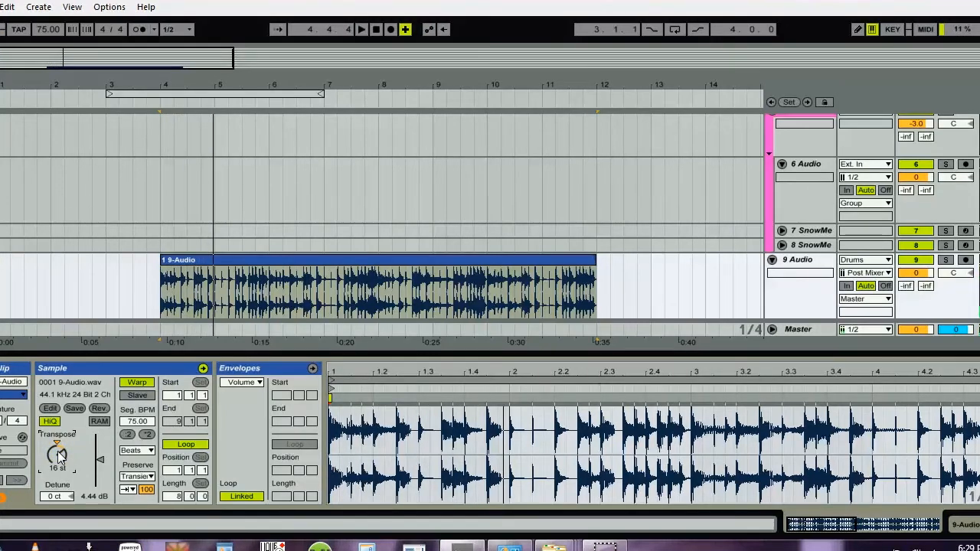
pyautogui.click(127, 490)
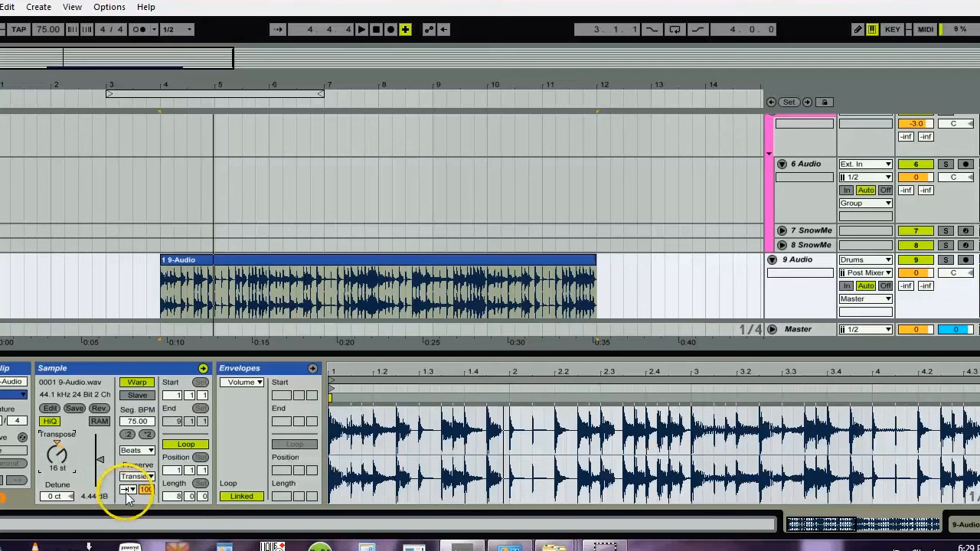
pyautogui.press('space')
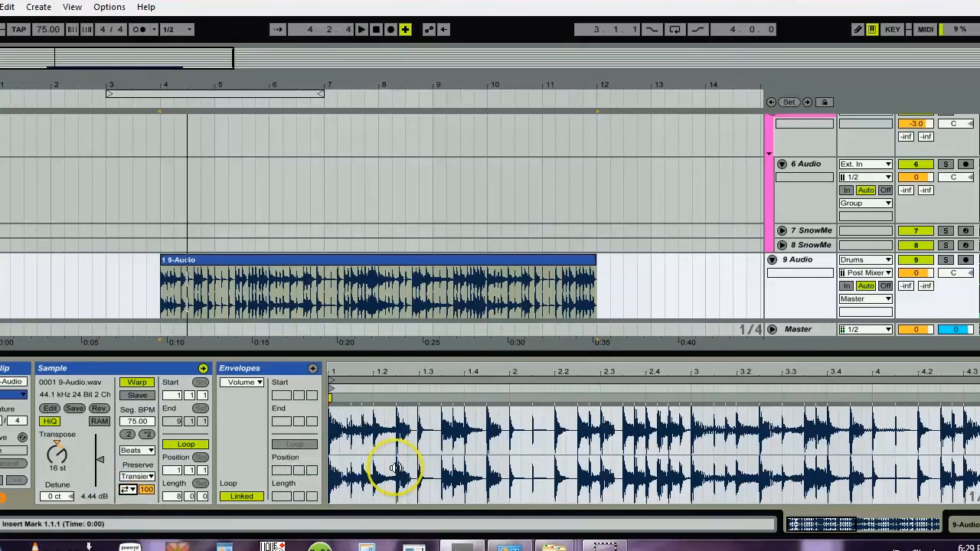
# Turn transient looping off again and transpose the clip down to -6 st during playback
pyautogui.click(127, 490)
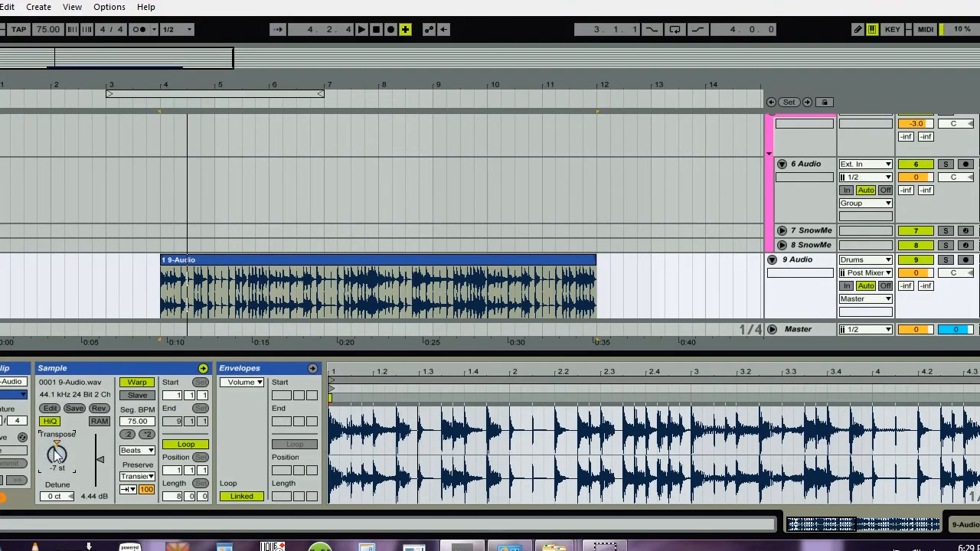
pyautogui.press('space')
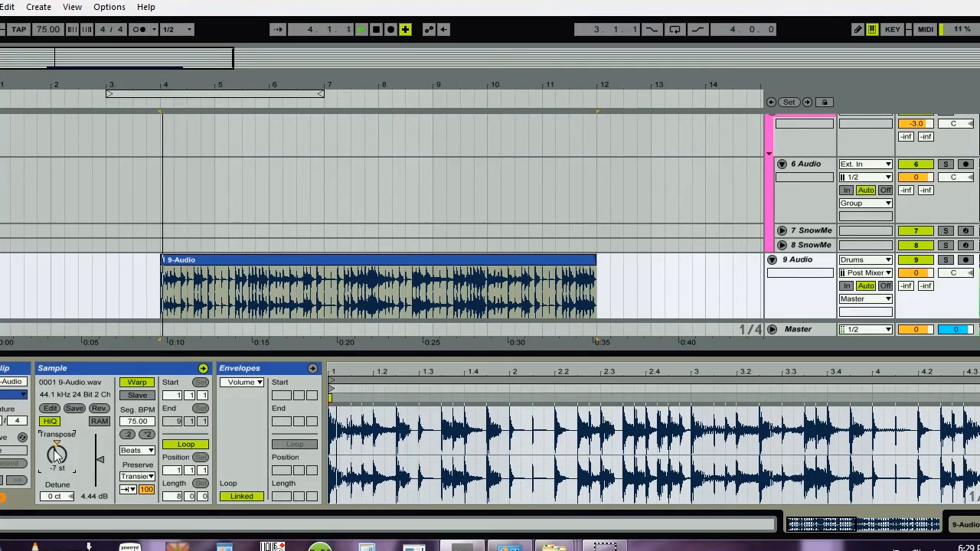
pyautogui.moveTo(54, 454); pyautogui.dragTo(54, 453)
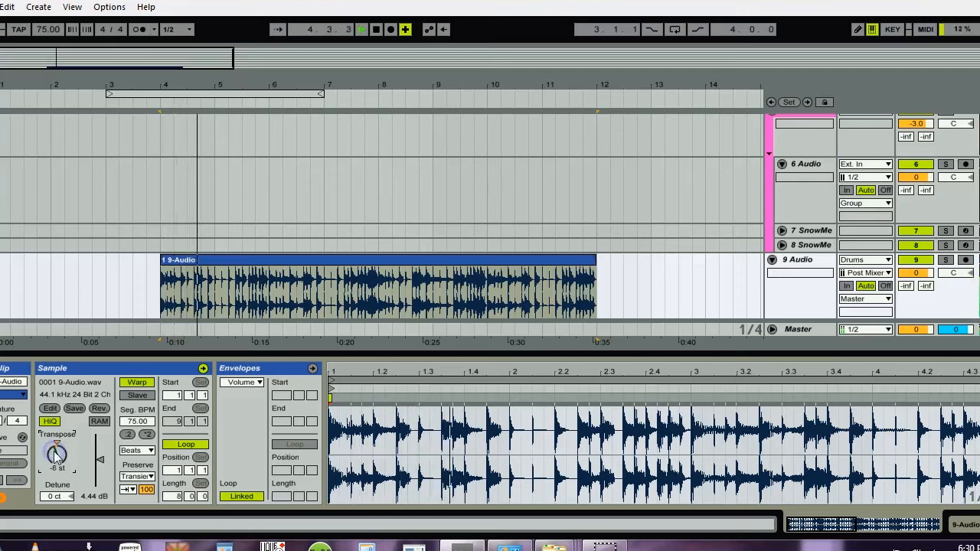
# Adjust the clip's transient envelope to 53 while listening to the playback
pyautogui.click(146, 489)
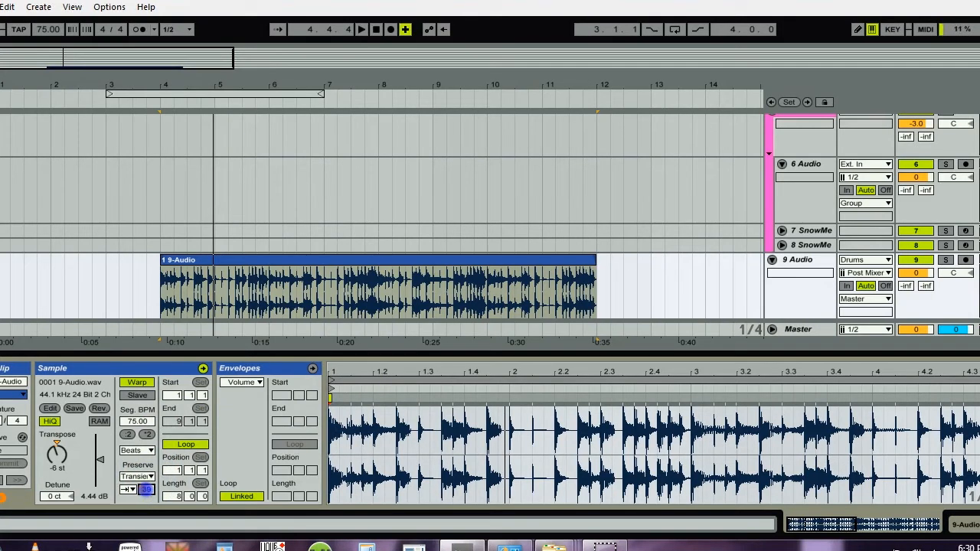
pyautogui.press('space')
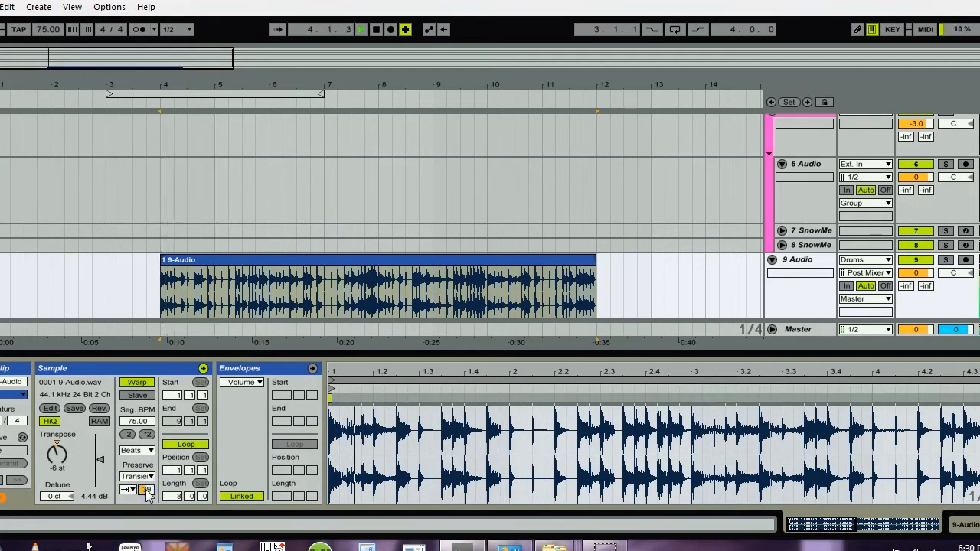
pyautogui.click(145, 489)
pyautogui.moveTo(145, 489); pyautogui.dragTo(145, 451)
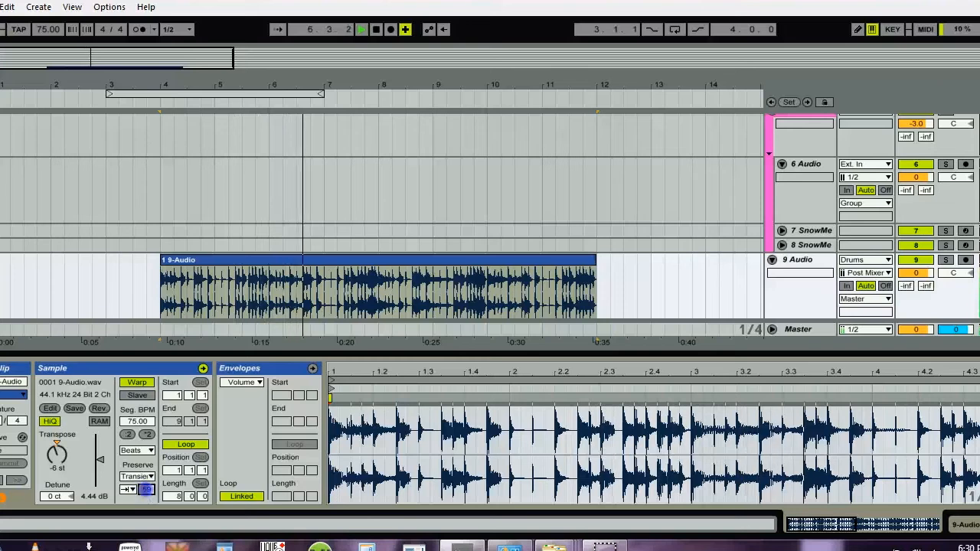
pyautogui.click(325, 272)
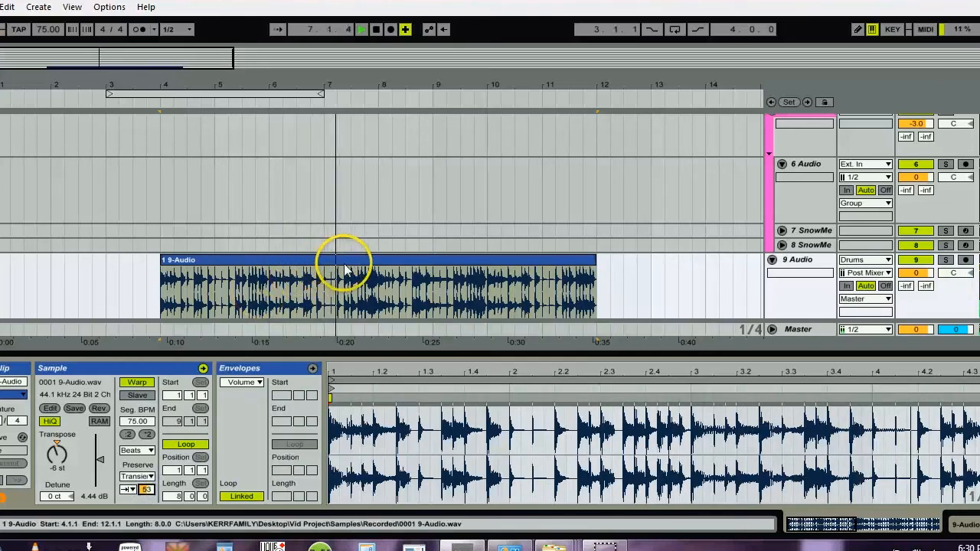
pyautogui.click(58, 453)
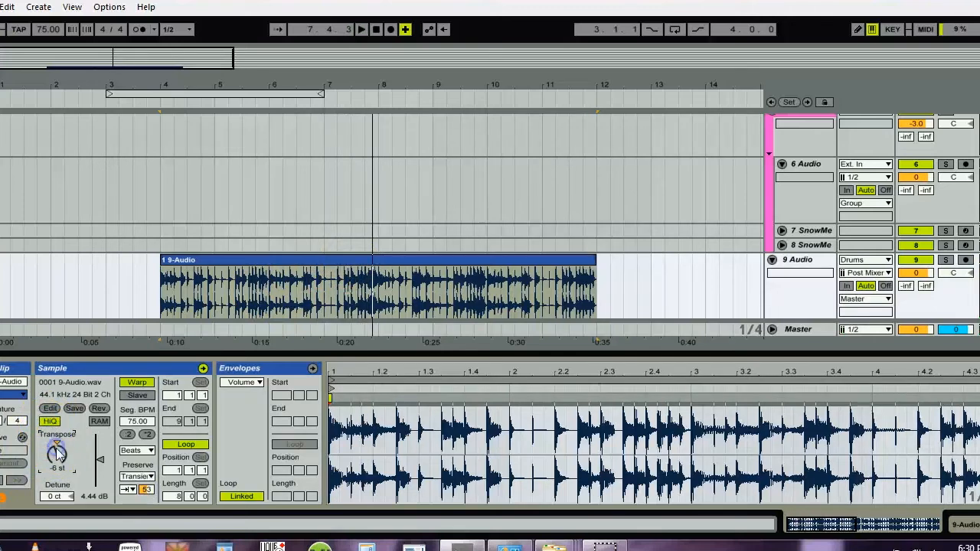
# Show the 9-Audio clip's Transposition envelope
pyautogui.click(255, 382)
pyautogui.click(253, 382)
pyautogui.click(254, 382)
pyautogui.click(253, 379)
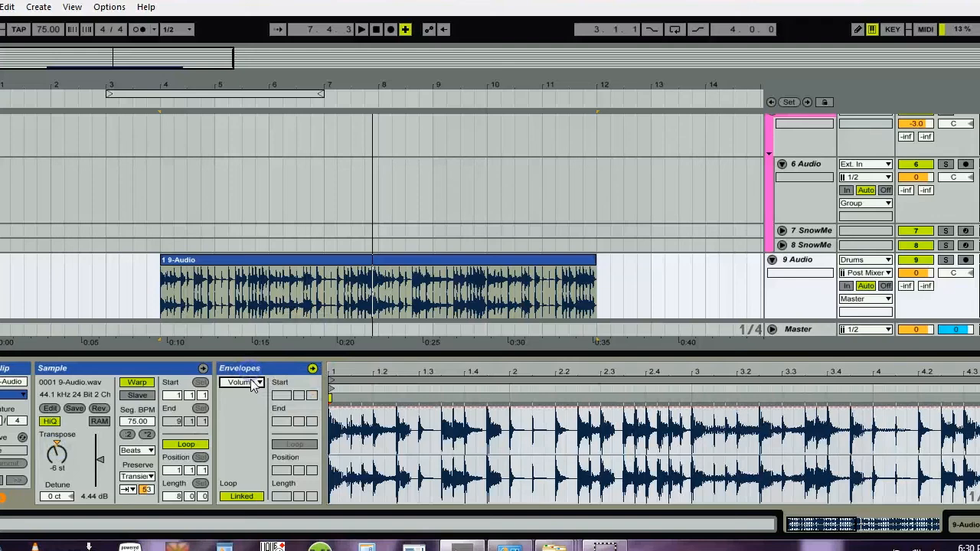
pyautogui.click(252, 383)
pyautogui.click(250, 407)
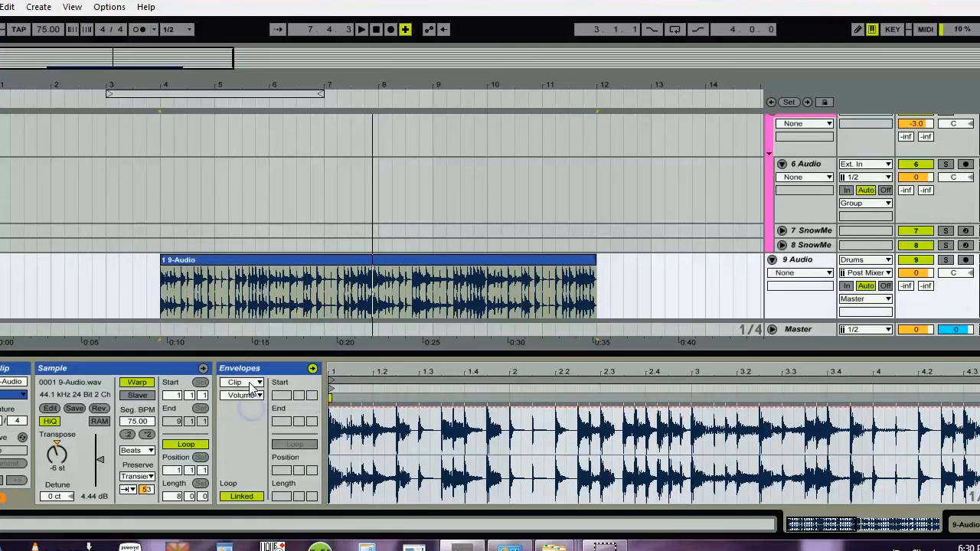
pyautogui.click(255, 396)
pyautogui.click(255, 425)
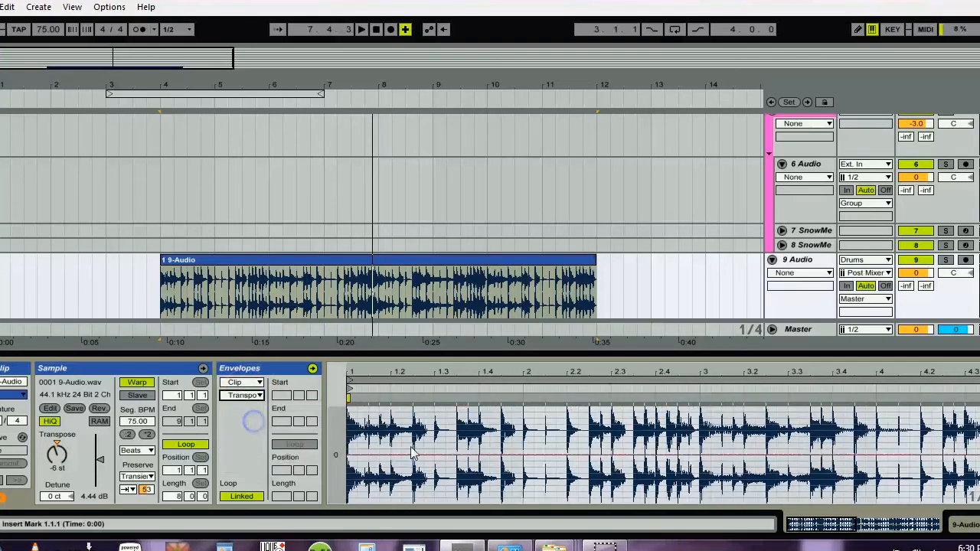
# Unlink the Transposition envelope from the clip and set its loop to five bars, ending at bar 6
pyautogui.click(241, 496)
pyautogui.click(301, 445)
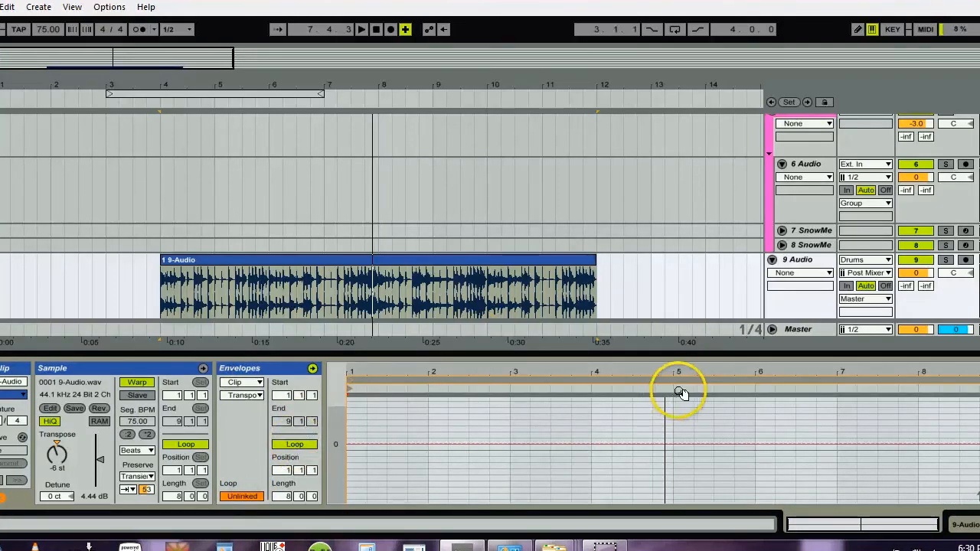
pyautogui.moveTo(976, 380); pyautogui.dragTo(756, 380)
# Draw a stepped Transposition envelope across the five-bar loop, dipping to about -8 st near 1.2, and audition it
pyautogui.hotkey('ctrl', 'b')
pyautogui.click(729, 485)
pyautogui.moveTo(730, 482)
pyautogui.mouseDown()
pyautogui.moveTo(574, 420)
pyautogui.moveTo(446, 451)
pyautogui.moveTo(387, 423)
pyautogui.moveTo(375, 476)
pyautogui.mouseUp()
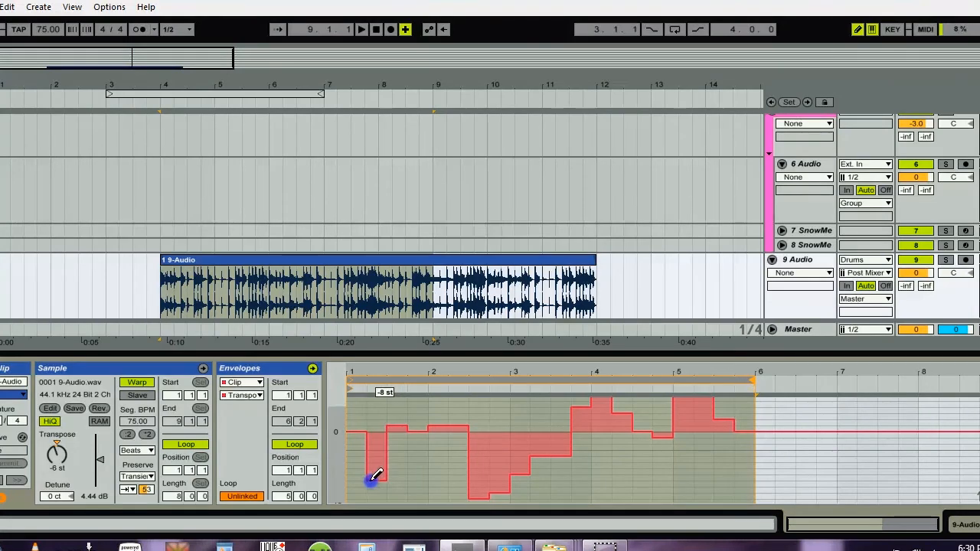
pyautogui.press('space')
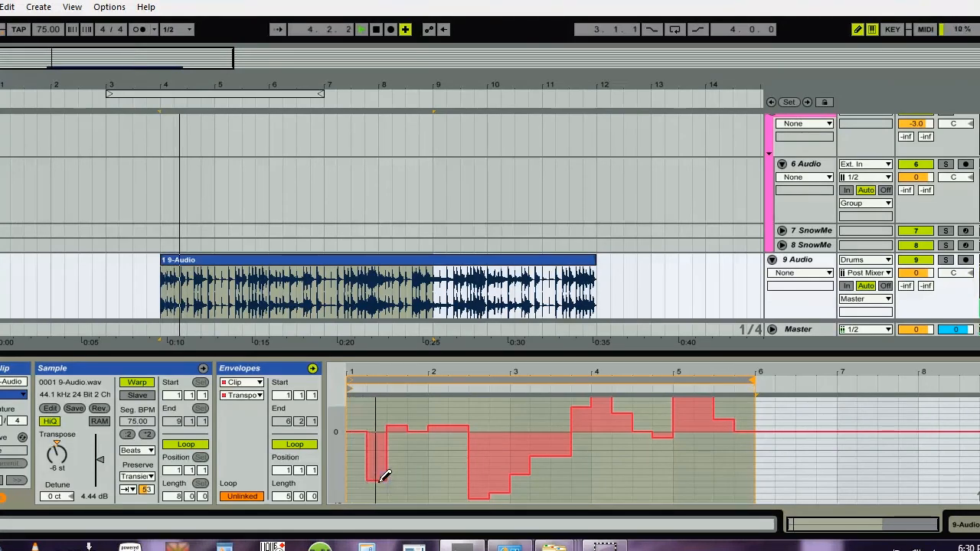
pyautogui.press('space')
# Hide the clip's Sample and Envelopes boxes so the waveform fills the clip view
pyautogui.moveTo(422, 370); pyautogui.dragTo(423, 366)
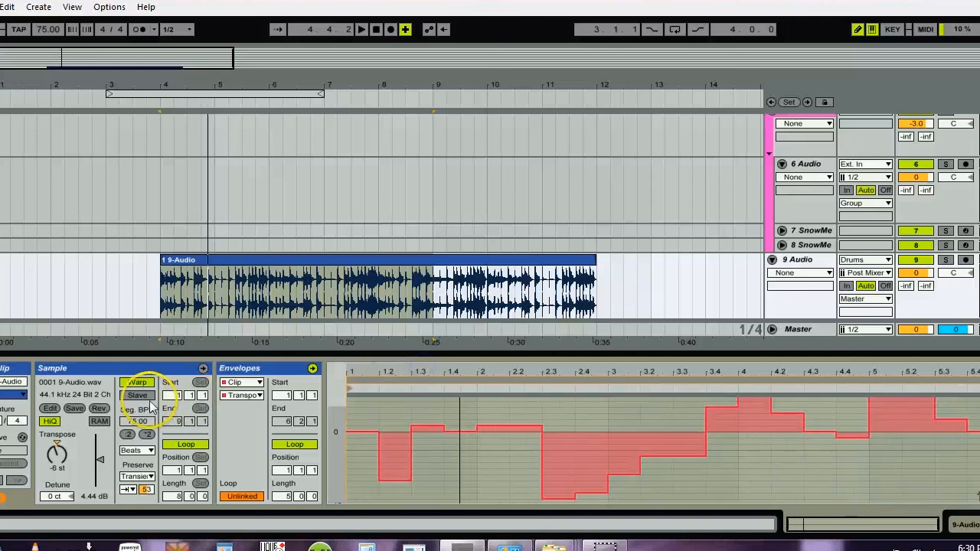
pyautogui.click(3, 498)
pyautogui.click(3, 492)
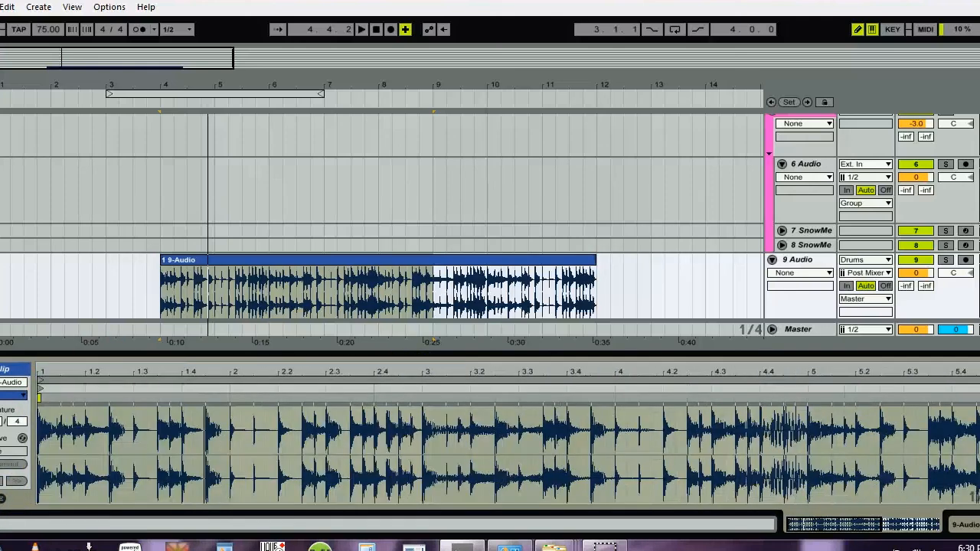